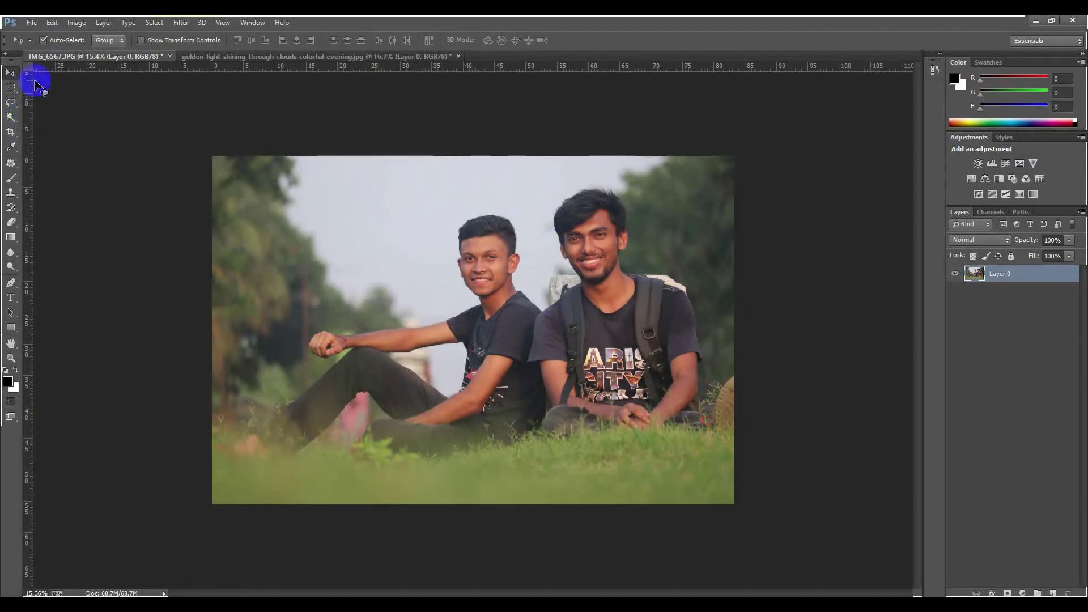
Step: Duplicate Layer 0 via its layer menu to create Layer 0 copy above it
left_click(10, 88)
left_click(12, 73)
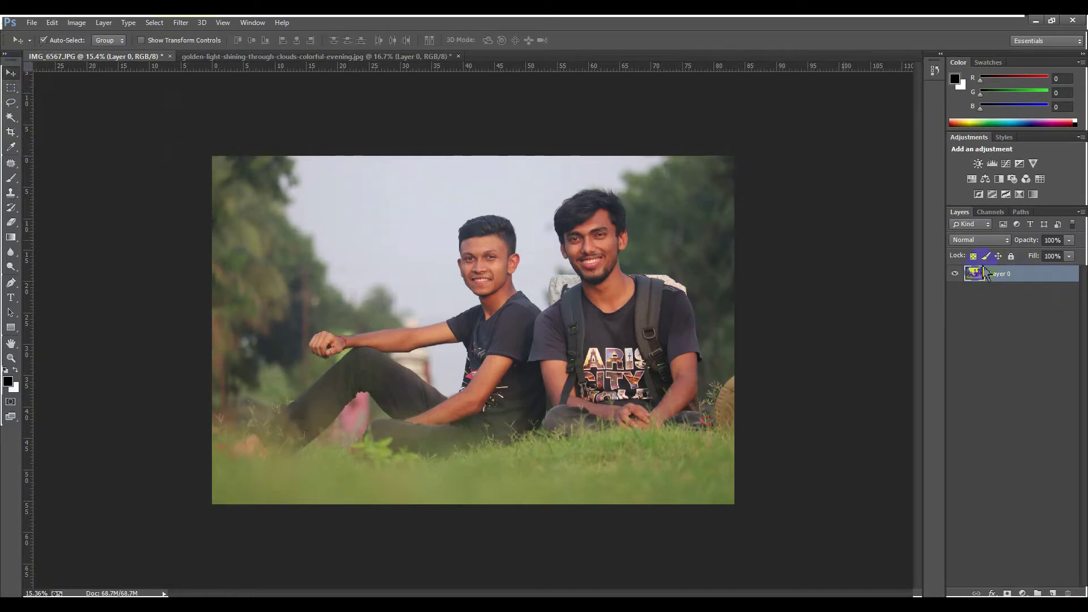
left_click(1034, 304)
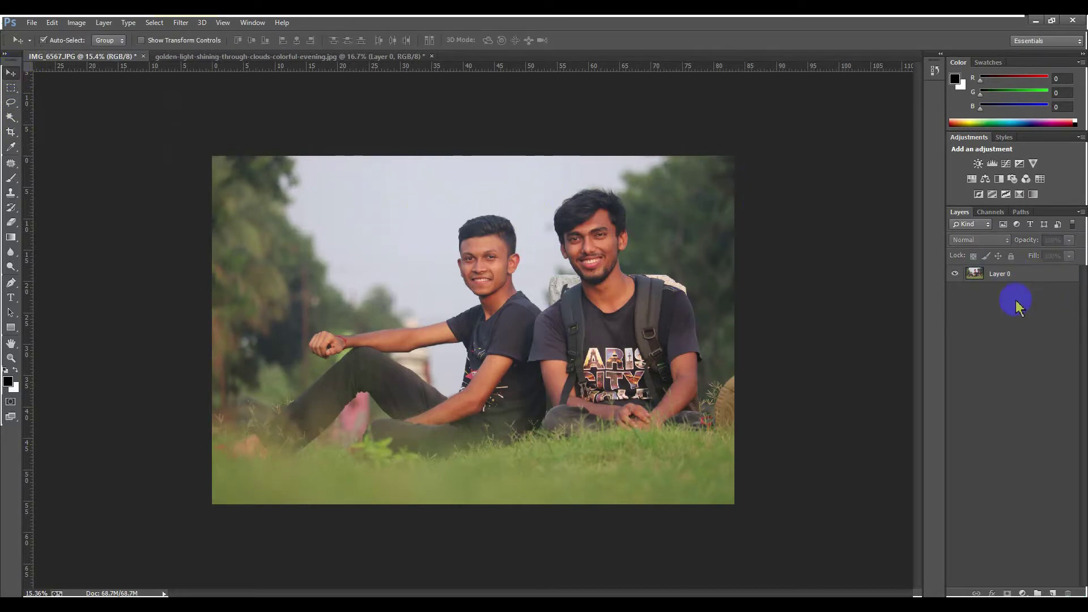
left_click(10, 88)
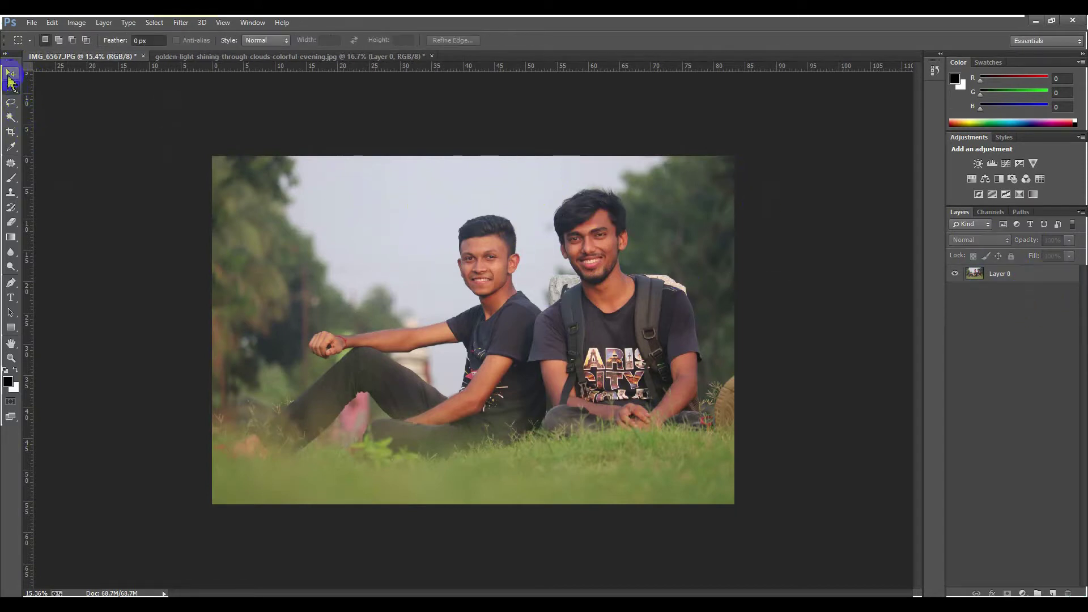
left_click(1031, 281)
right_click(1031, 281)
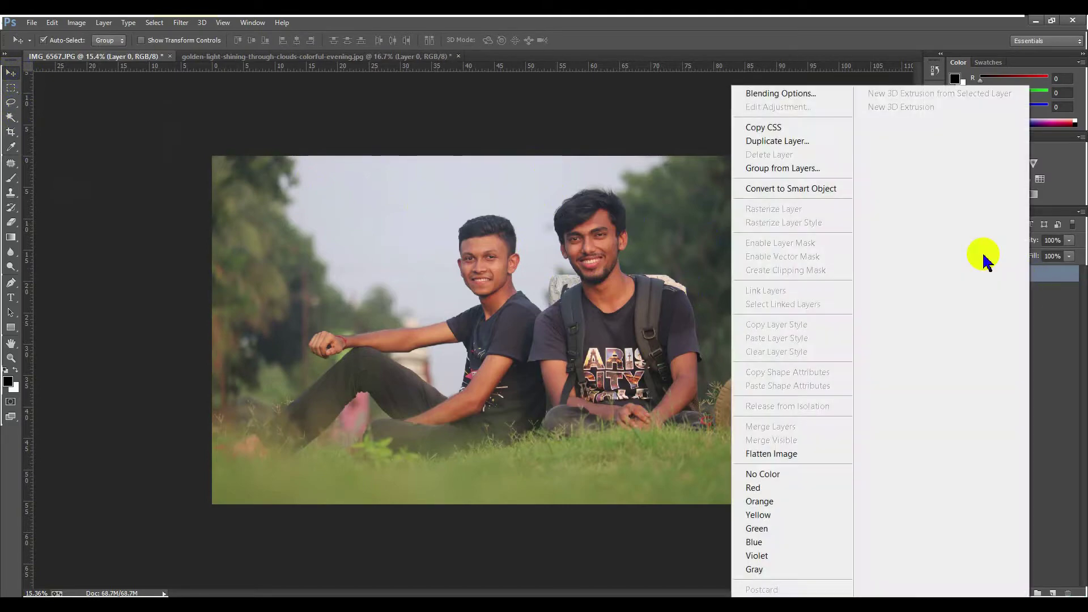
left_click(801, 141)
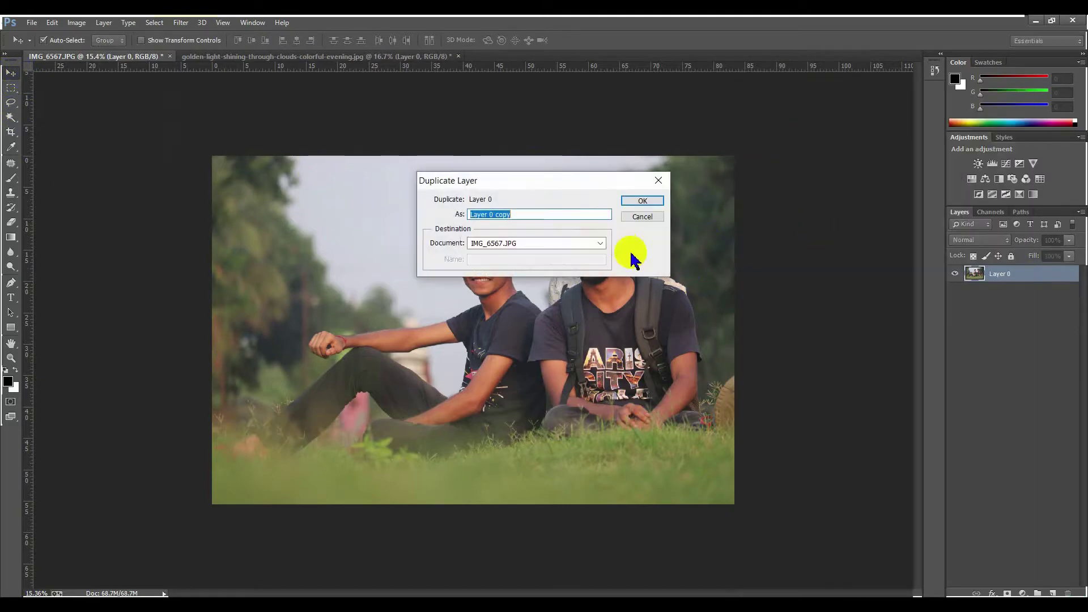
left_click(639, 200)
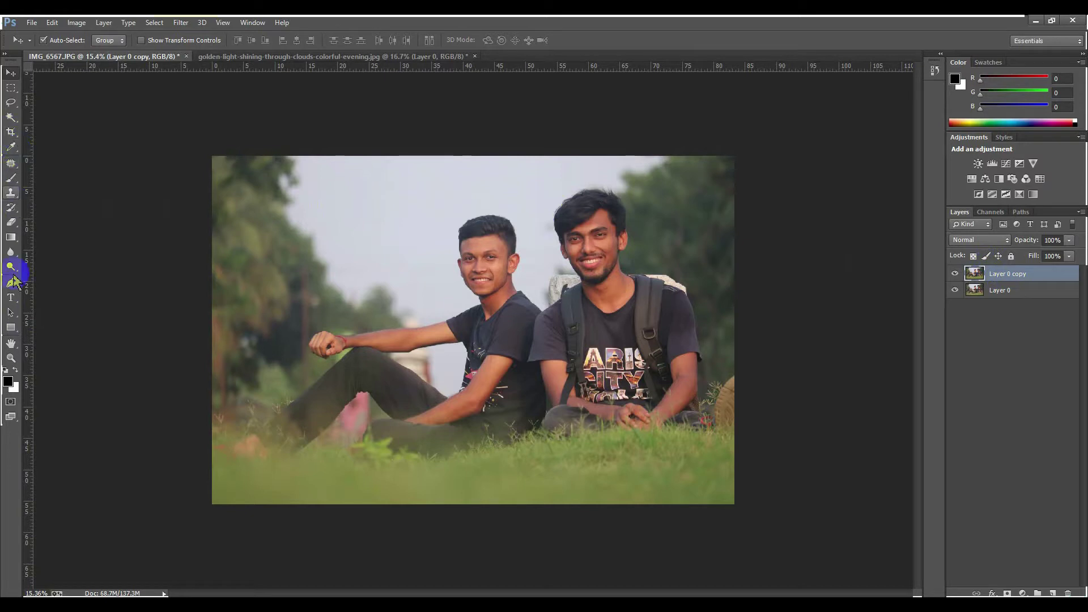
Step: With the standard Pen tool, start the path at the lower-left grass and curve it up the leg
left_click_drag(11, 284, 48, 293)
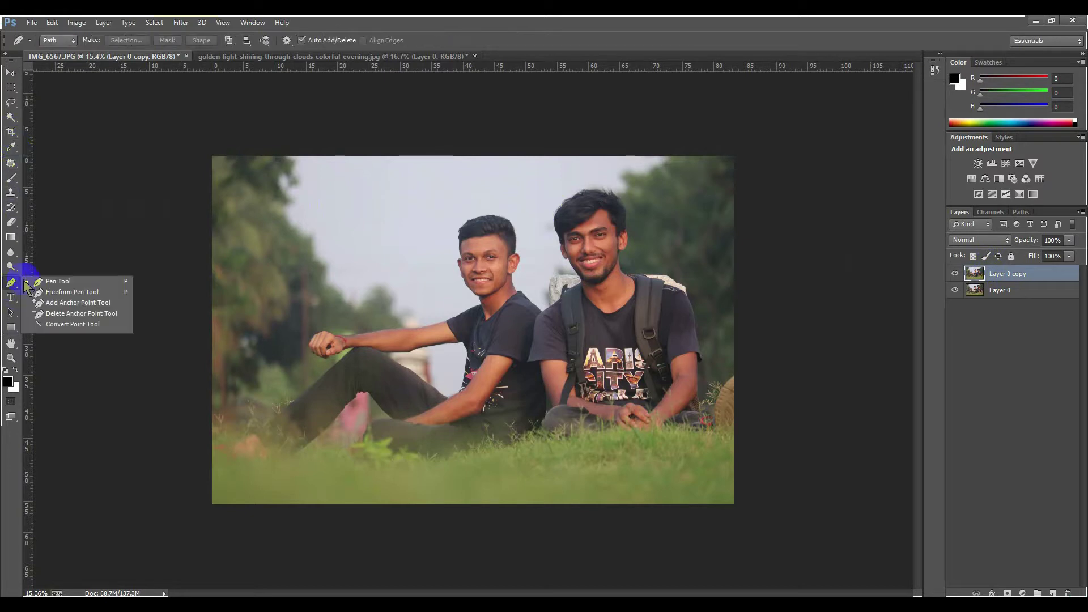
left_click(47, 283)
scroll(272, 408, "up", 3)
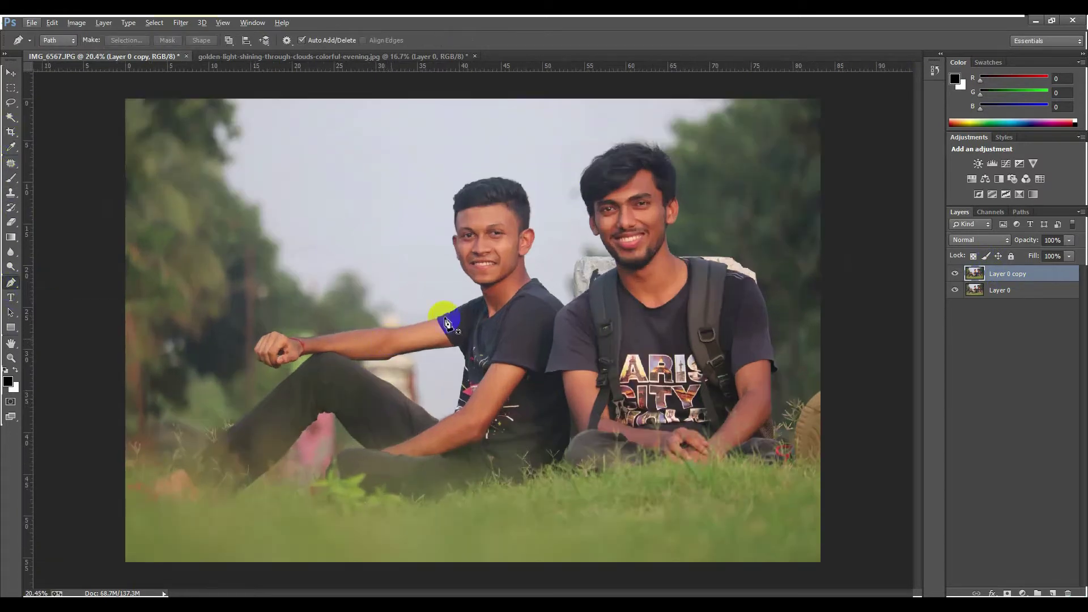
scroll(554, 214, "down", 1)
scroll(182, 408, "up", 1)
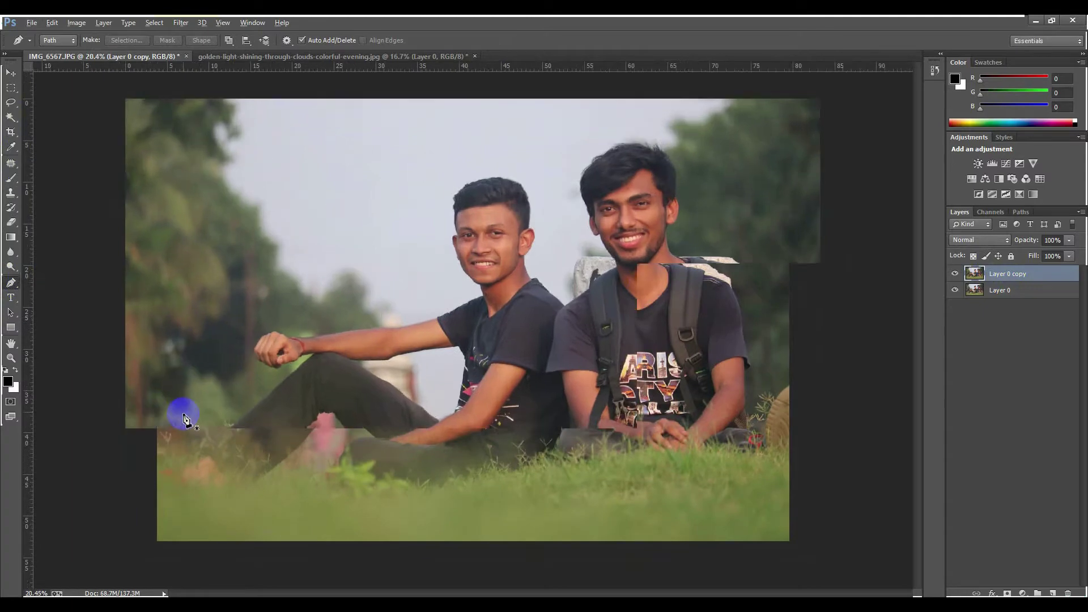
scroll(105, 482, "up", 2)
left_click_drag(61, 503, 126, 502)
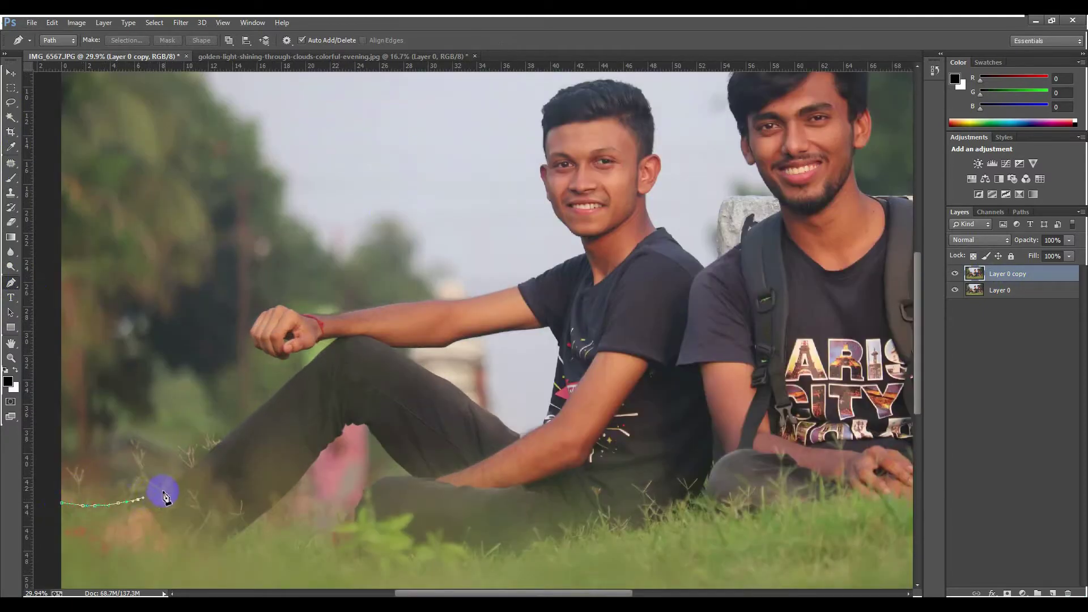
left_click_drag(192, 466, 215, 452)
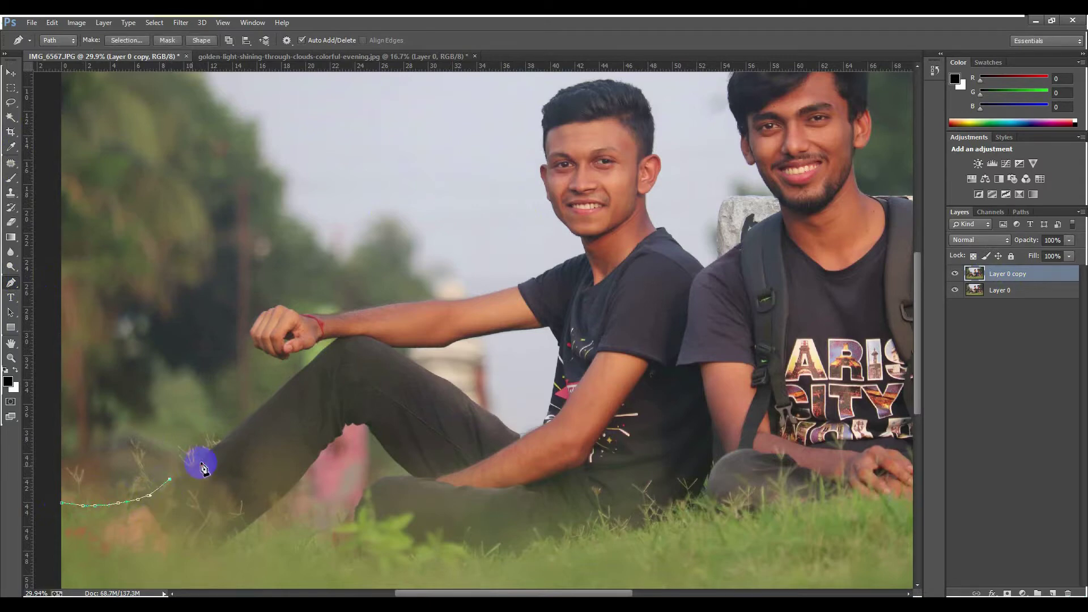
Step: Extend the path further up the leg edge, undoing one misplaced anchor
scroll(233, 429, "up", 3)
scroll(232, 429, "up", 2)
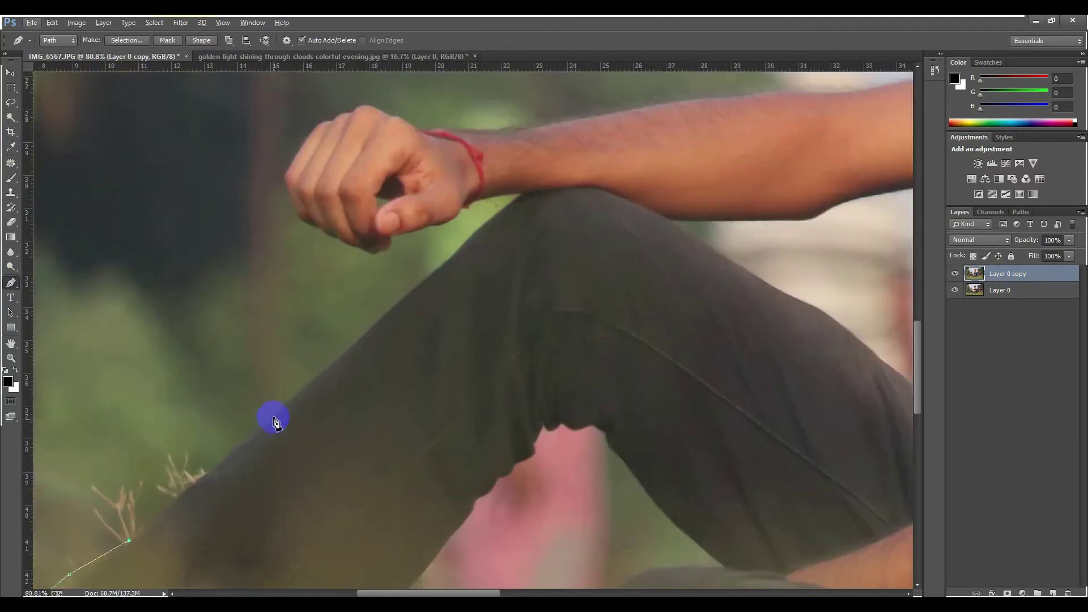
left_click(277, 413)
scroll(340, 385, "up", 3)
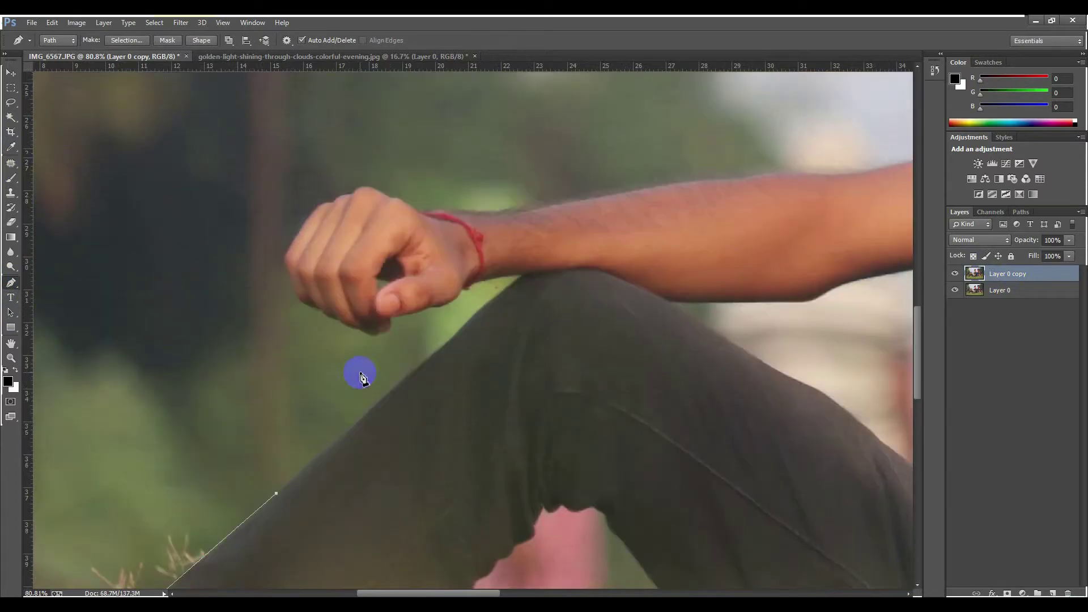
left_click(465, 324)
scroll(482, 355, "up", 1)
key("ctrl+z")
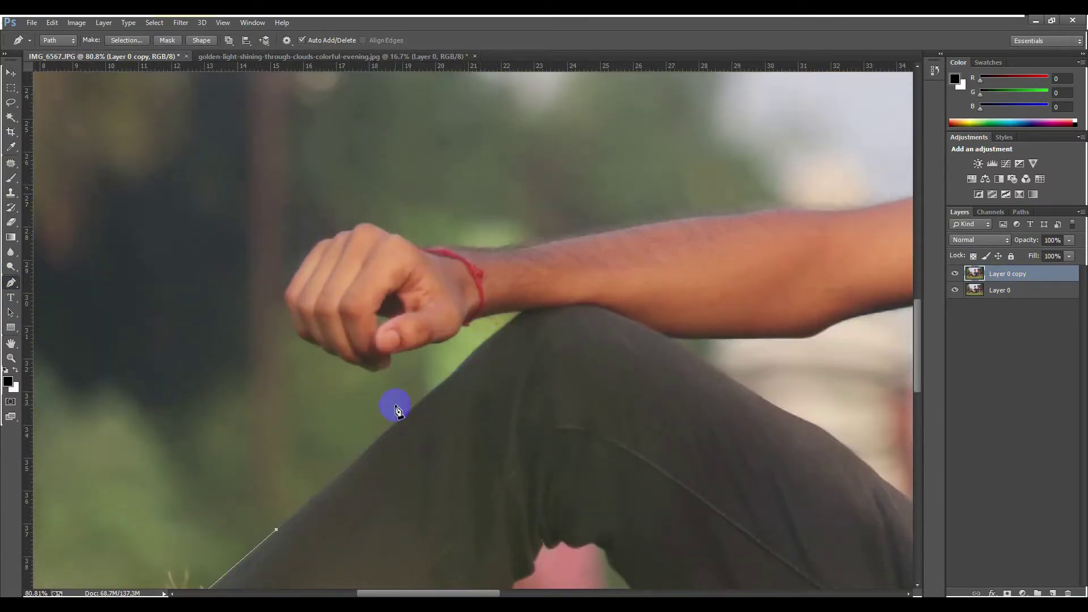
Step: Add a curved anchor along the knee edge and break its outgoing handle
scroll(430, 401, "up", 1)
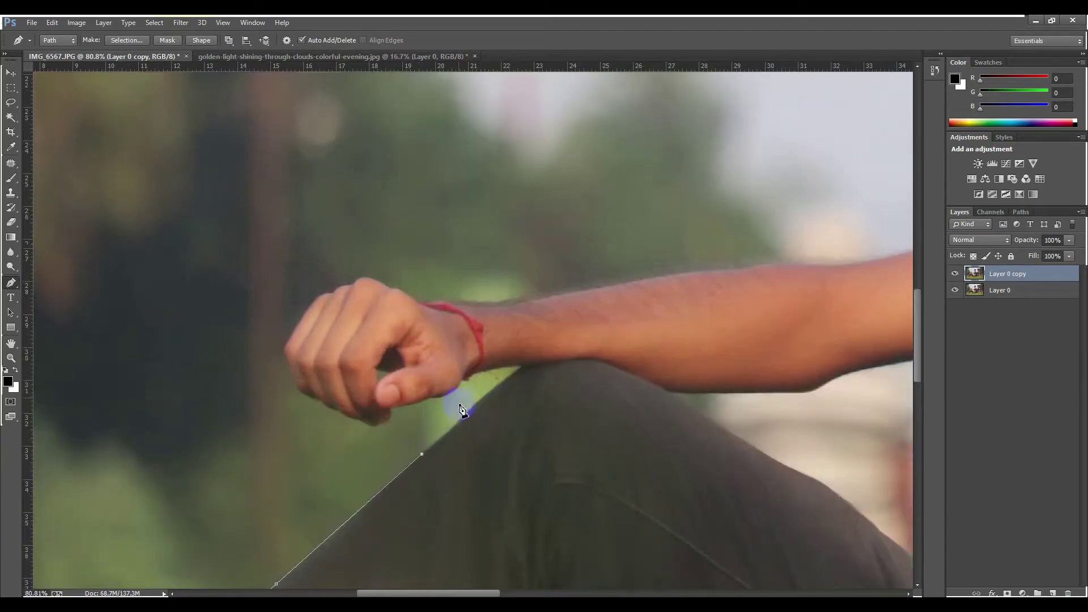
scroll(459, 405, "up", 1)
scroll(470, 410, "up", 2)
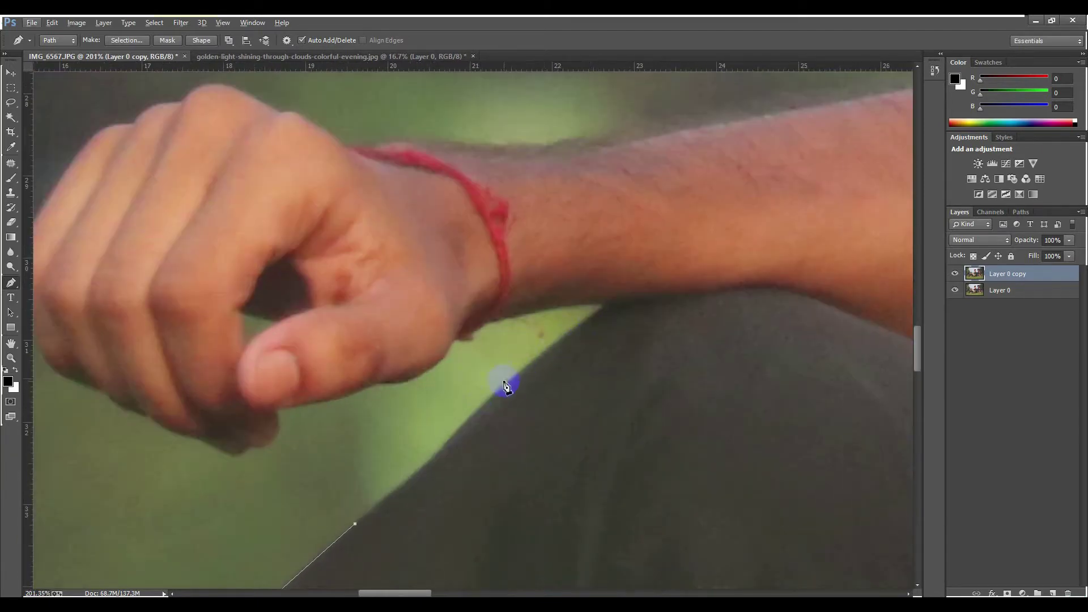
left_click_drag(514, 376, 536, 347)
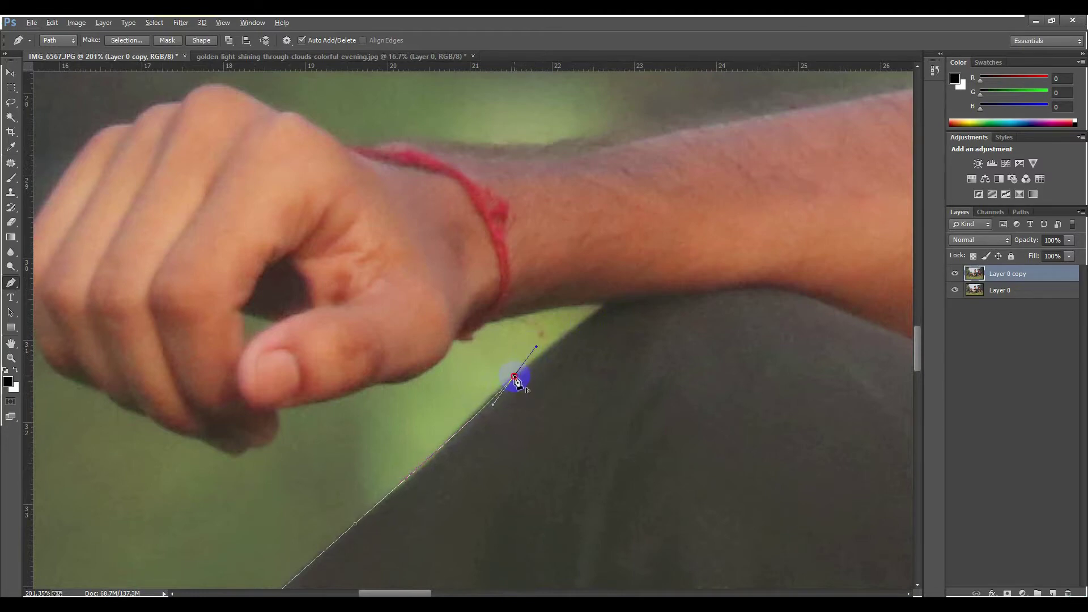
left_click(514, 375, "alt")
scroll(566, 368, "up", 1)
Step: Trace from the leg-wrist junction under the wrist and around the thumb with corner anchors
left_click(604, 352)
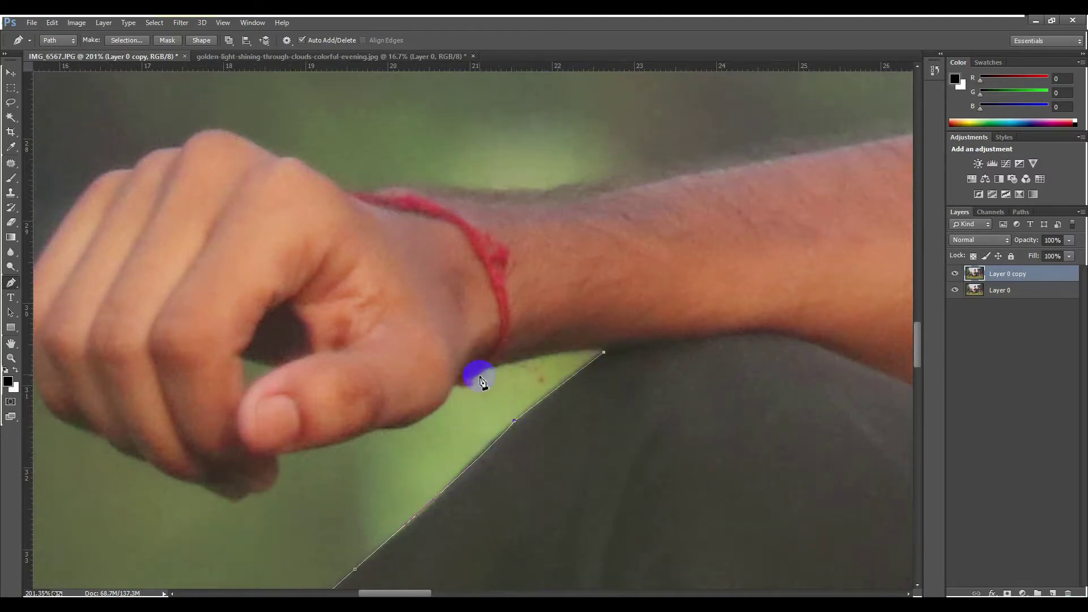
left_click_drag(472, 382, 425, 417)
left_click(472, 381, "alt")
left_click(472, 383, "alt")
left_click_drag(375, 429, 316, 424)
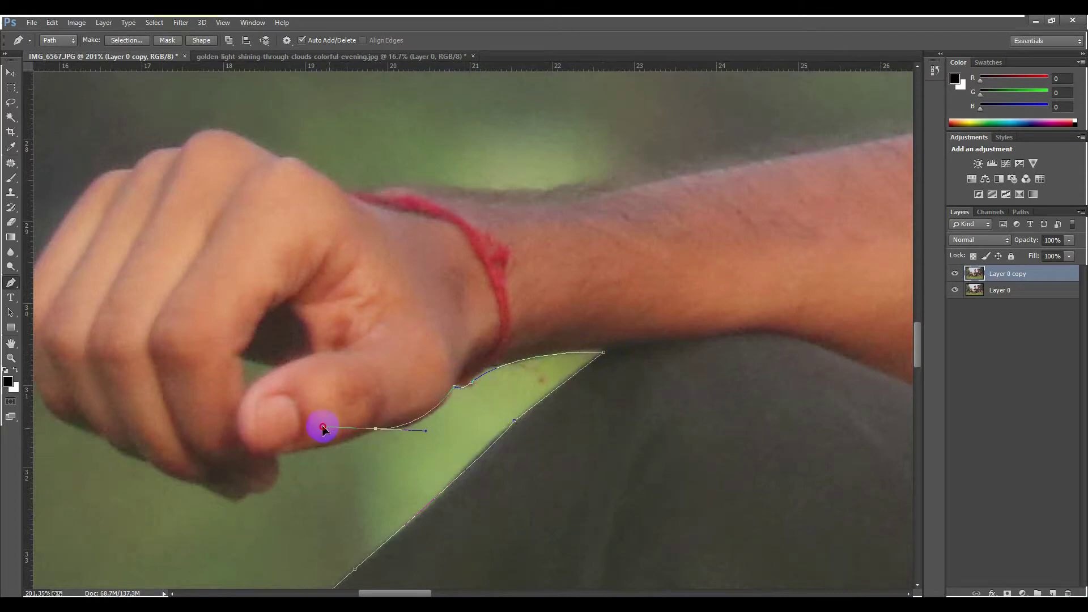
left_click(375, 429, "alt")
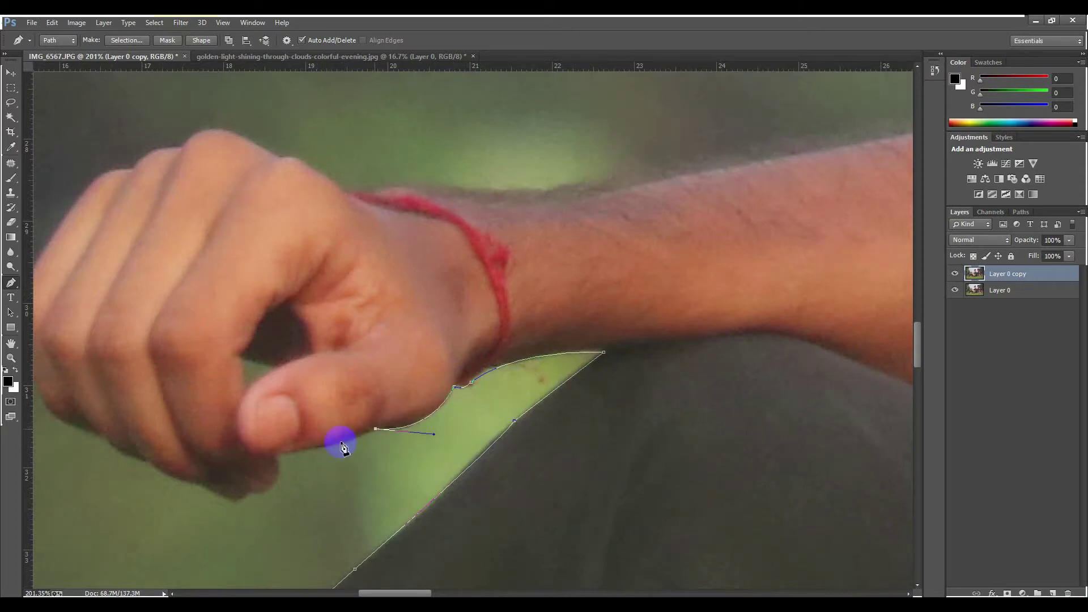
Step: Follow the thumb's underside, the knuckles and lower fingers to the first fingertip
left_click_drag(279, 454, 264, 453)
left_click(278, 455, "alt")
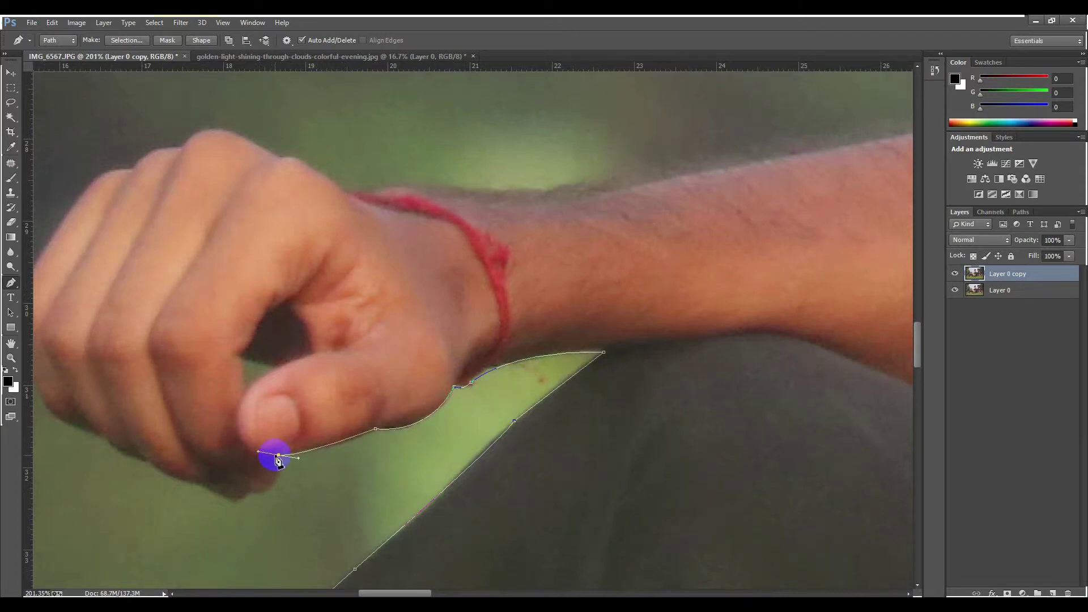
left_click(278, 455, "alt")
scroll(279, 465, "down", 1)
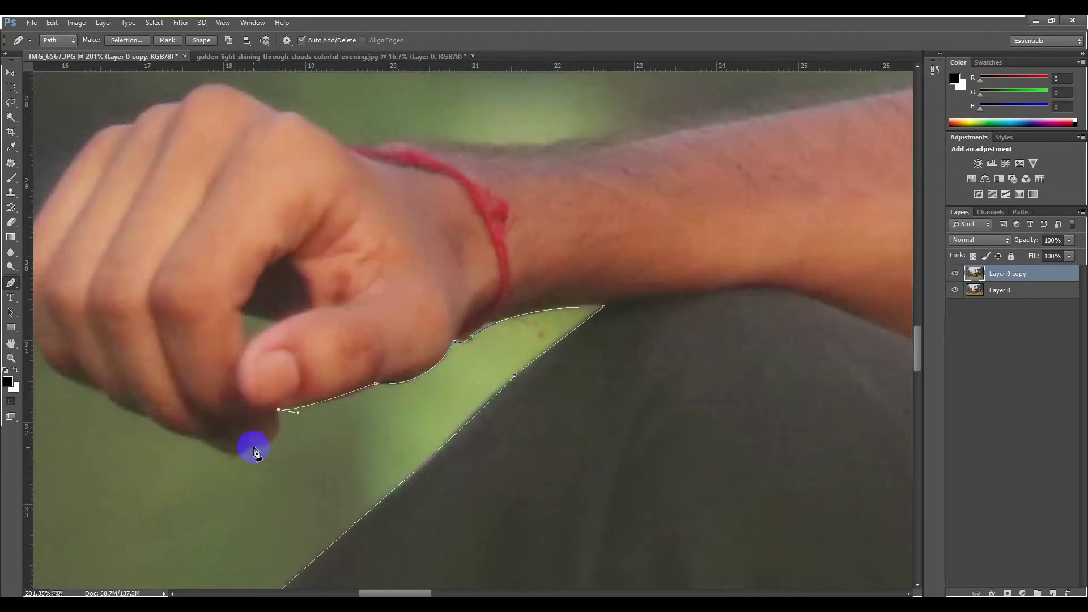
left_click_drag(250, 448, 213, 444)
left_click(251, 448, "alt")
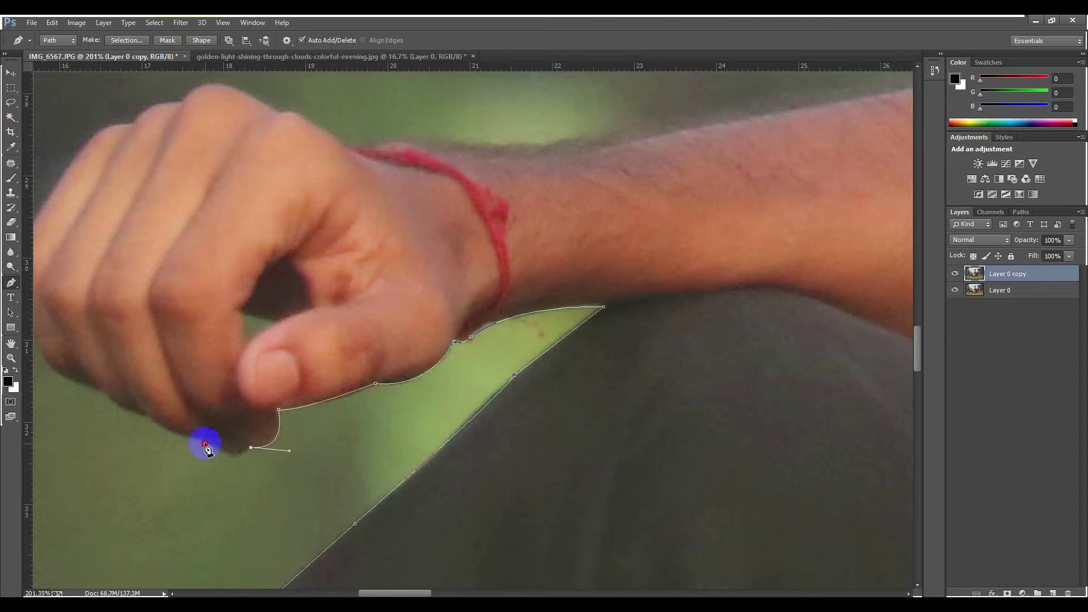
left_click_drag(205, 445, 235, 466)
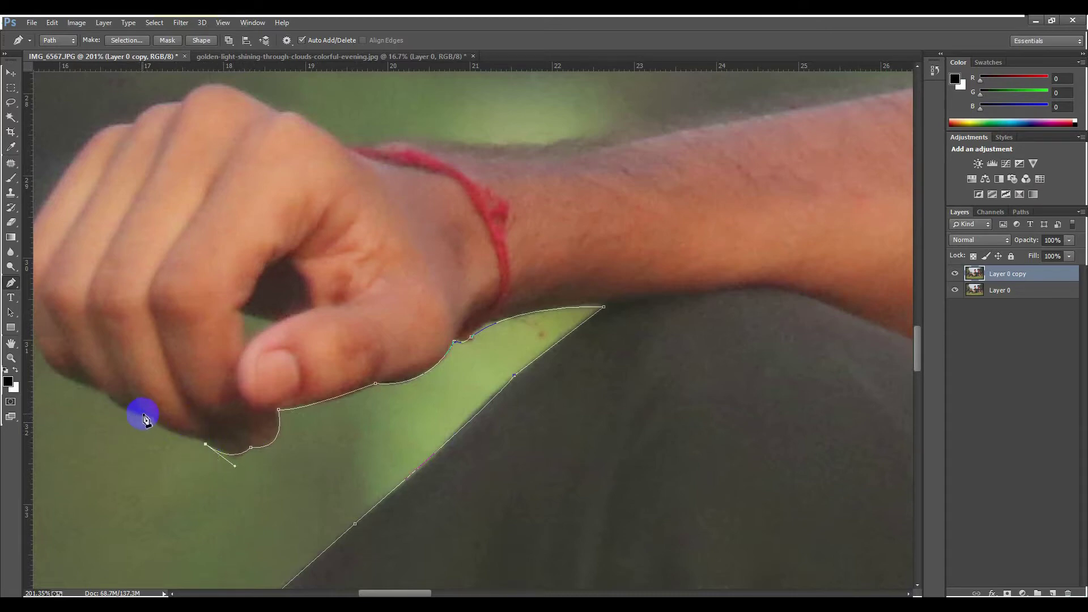
left_click_drag(142, 412, 134, 397)
left_click(142, 413, "alt")
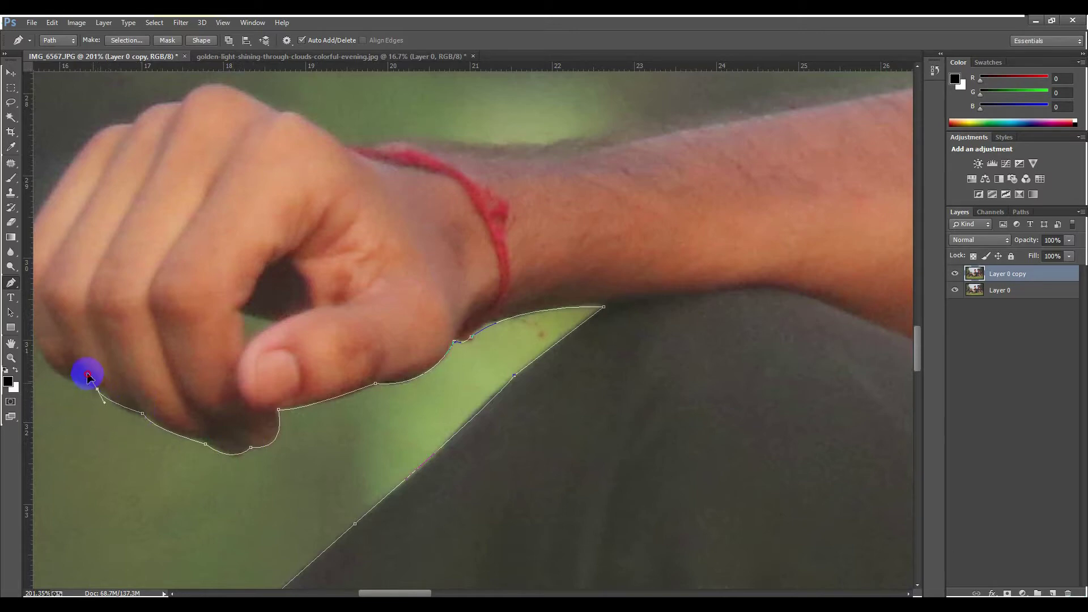
Step: Add anchors along the fingertips and up the finger edge
left_click_drag(250, 347, 427, 387)
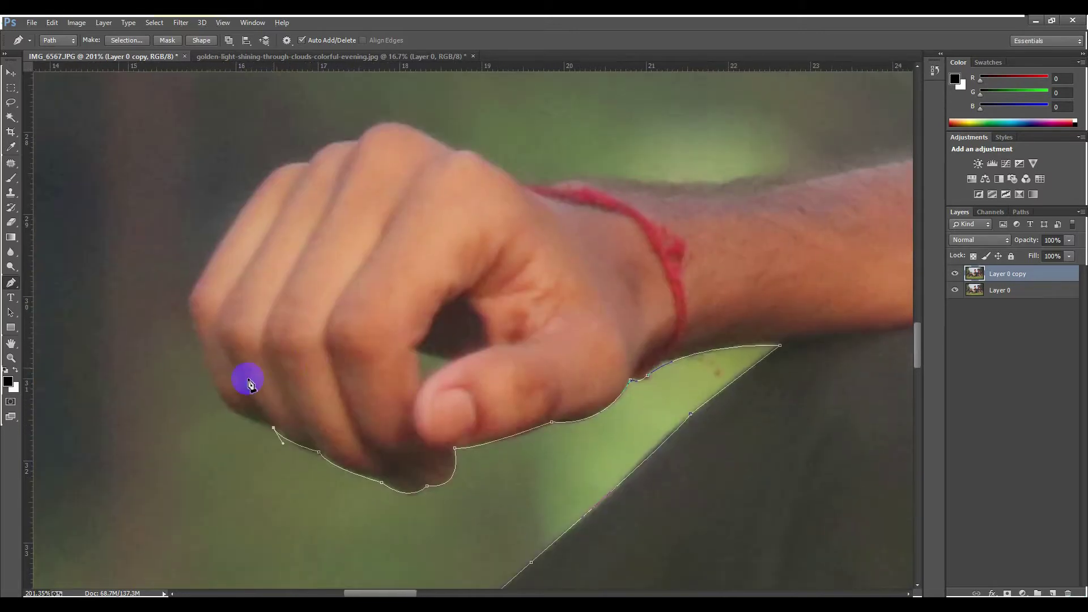
left_click_drag(211, 375, 202, 326)
left_click(211, 375)
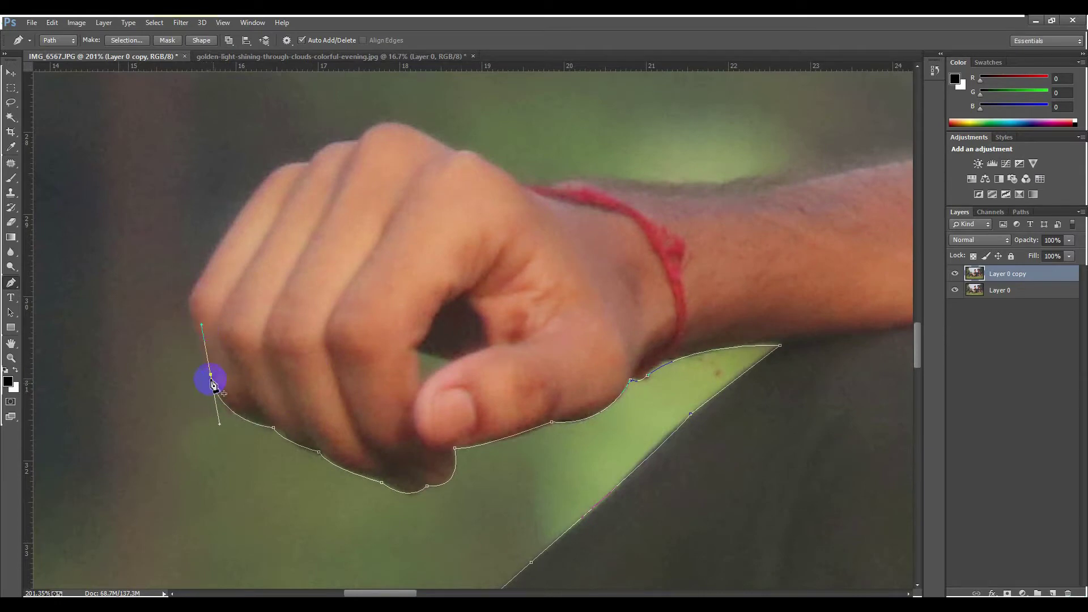
scroll(187, 374, "up", 2)
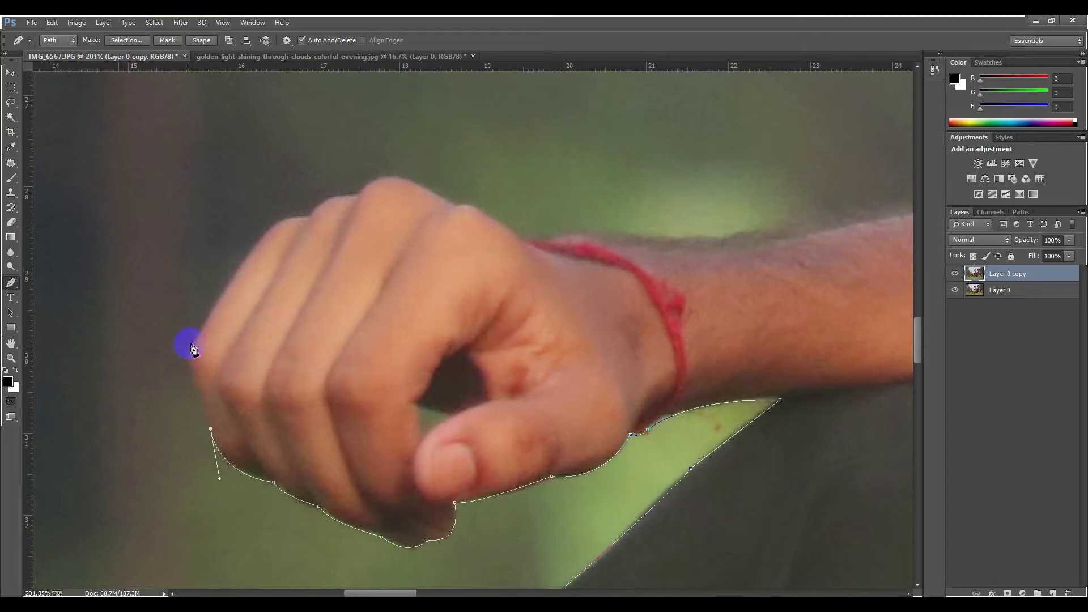
left_click_drag(191, 342, 205, 329)
scroll(196, 341, "up", 2)
scroll(226, 343, "up", 2)
scroll(272, 354, "up", 1)
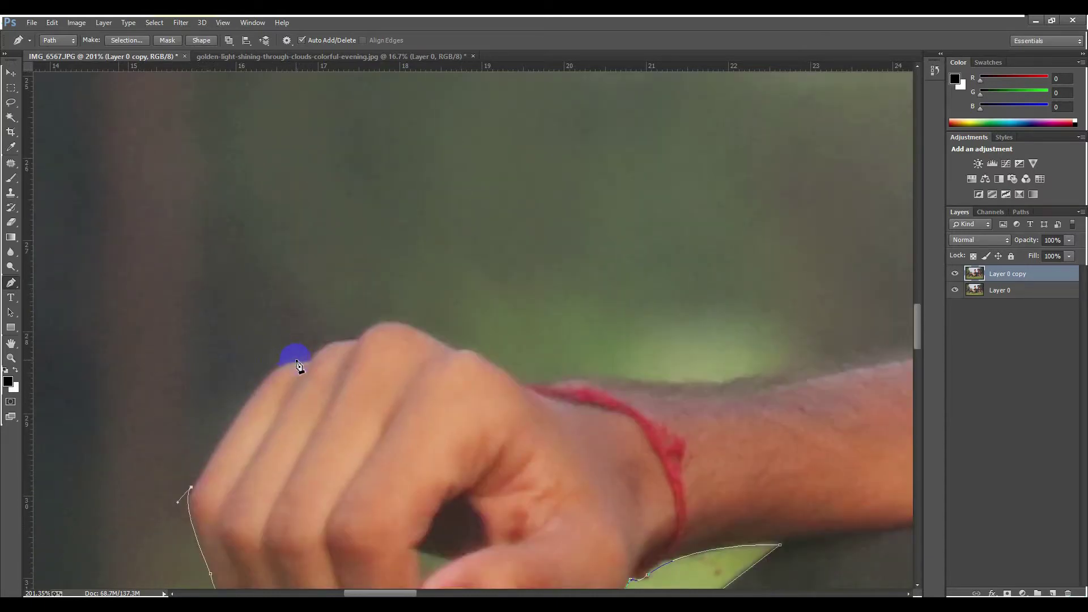
Step: Trace corner anchors over the top finger, knuckle and hand's top edge to the wrist
left_click_drag(296, 363, 338, 364)
left_click(296, 363, "alt")
left_click_drag(433, 339, 481, 371)
left_click(431, 339, "alt")
left_click_drag(520, 383, 563, 421)
left_click(521, 383, "alt")
left_click_drag(555, 382, 573, 370)
Step: Continue the path along the top of the forearm with corner anchors
mouse_move(568, 386)
left_mouse_down()
mouse_move(309, 405)
mouse_move(386, 410)
left_mouse_up()
left_click(344, 405, "alt")
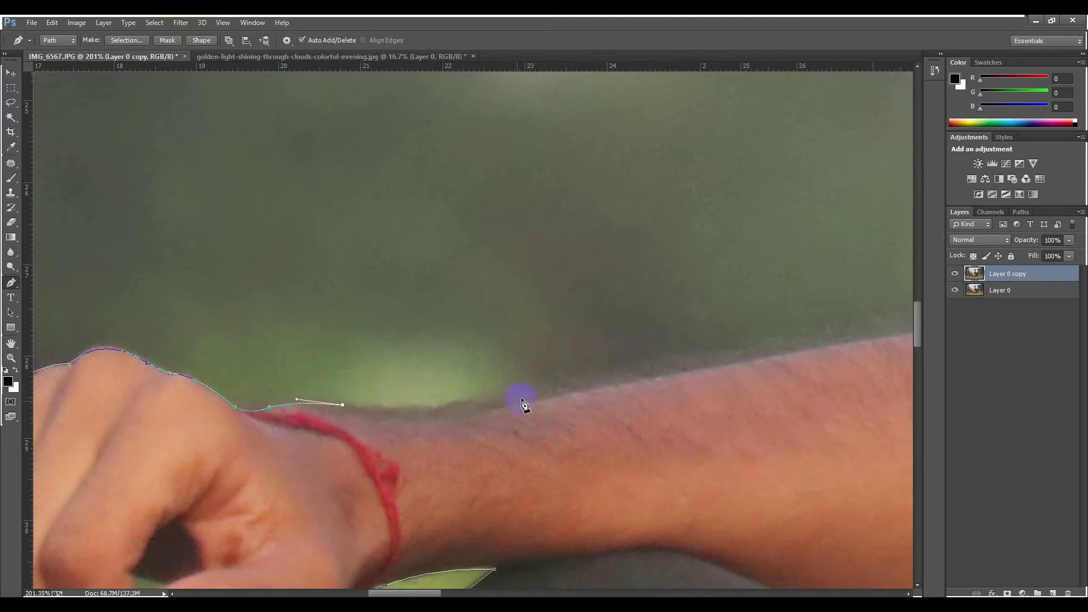
left_click_drag(525, 397, 608, 376)
left_click(525, 398, "alt")
scroll(552, 390, "down", 2)
scroll(527, 383, "down", 3)
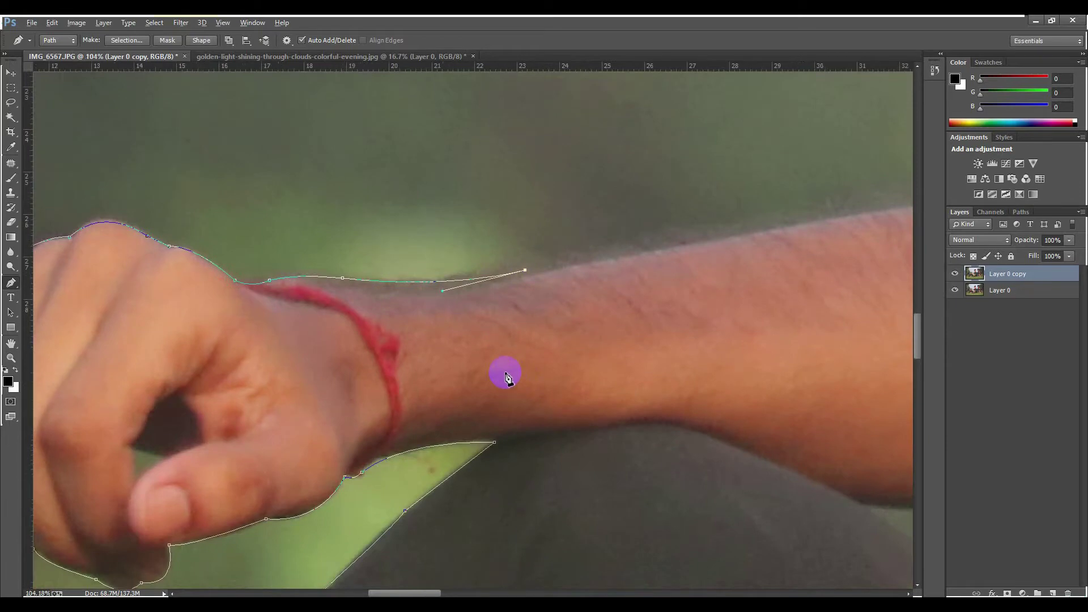
scroll(506, 375, "down", 6)
scroll(444, 296, "up", 1)
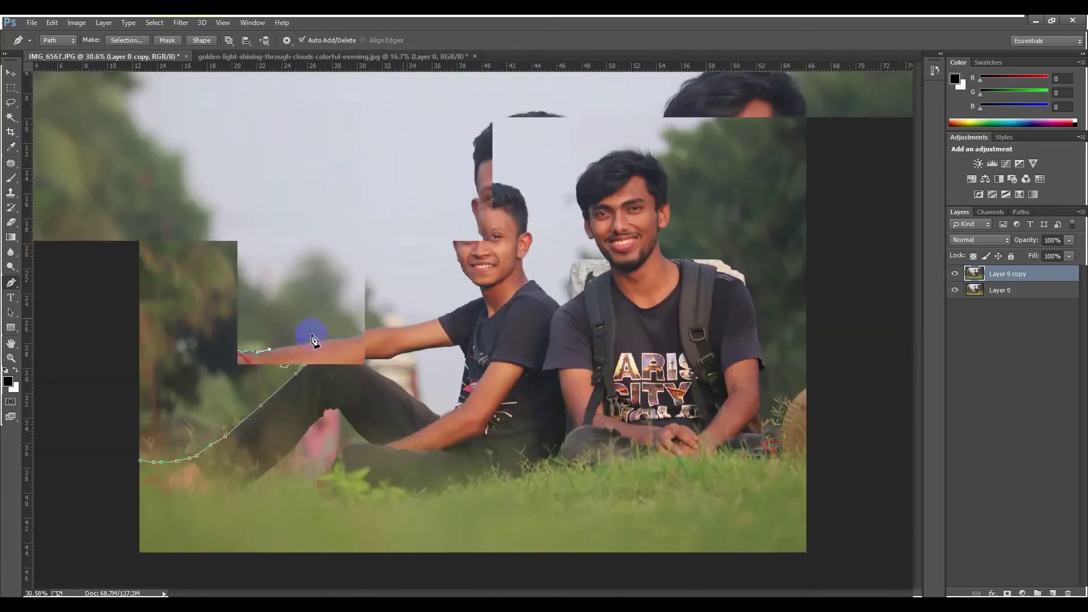
scroll(314, 340, "up", 3)
scroll(294, 342, "up", 1)
scroll(367, 364, "up", 2)
scroll(516, 346, "up", 1)
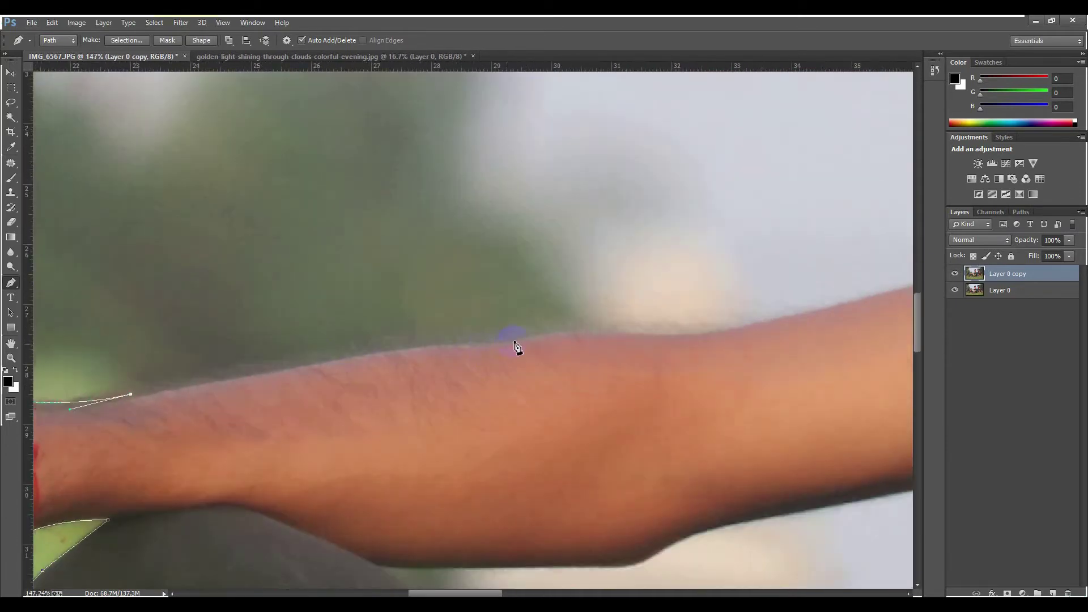
Step: Extend the outline along the forearm's top edge to where the arm meets the sleeve
left_click_drag(495, 343, 552, 345)
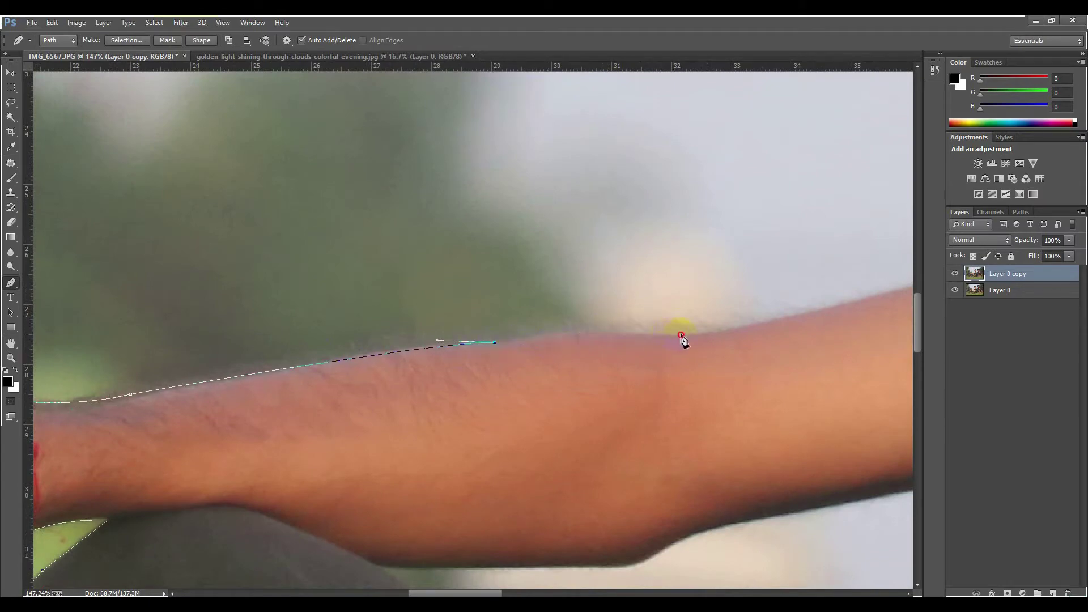
left_click_drag(680, 335, 748, 343)
scroll(355, 360, "right", 3)
scroll(449, 328, "right", 5)
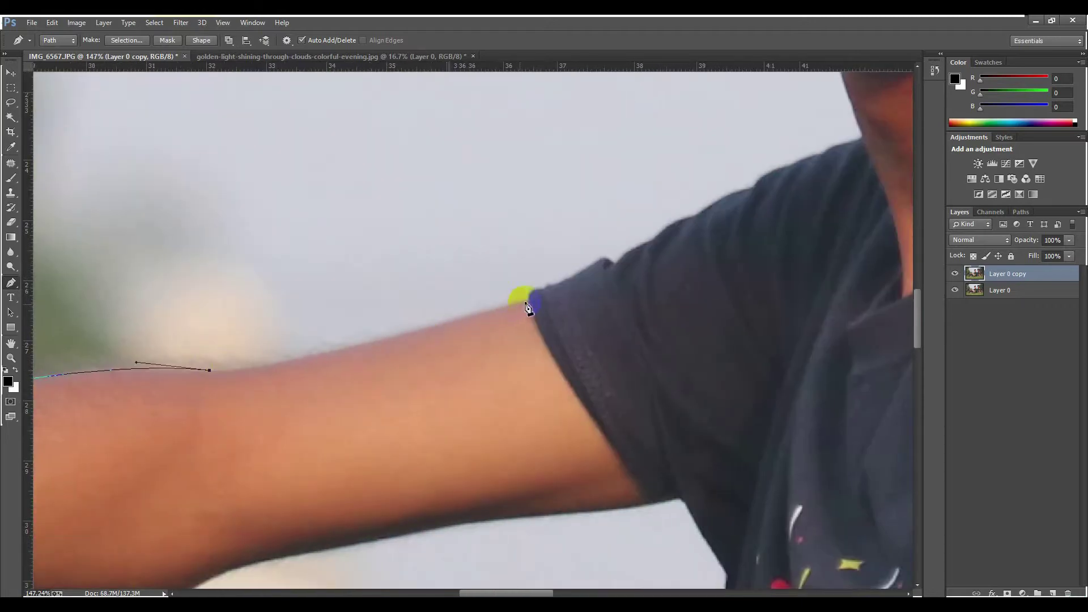
mouse_move(526, 302)
left_mouse_down()
mouse_move(811, 245)
mouse_move(834, 225)
left_mouse_up()
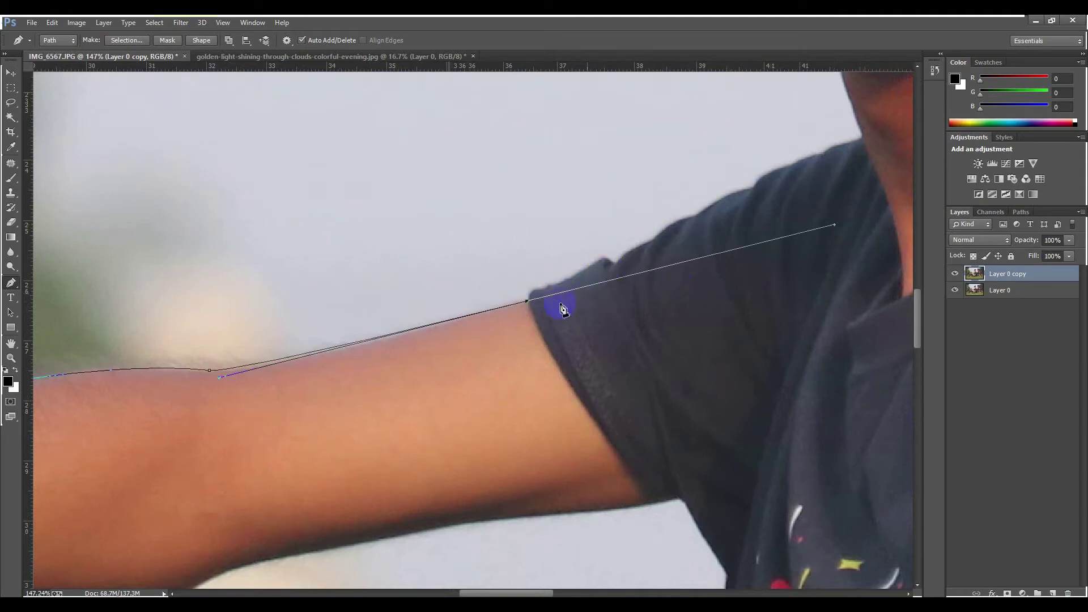
left_click(527, 302, "alt")
Step: Trace up the sleeve edge to the shoulder, re-placing one misplaced point
left_click_drag(544, 286, 559, 292)
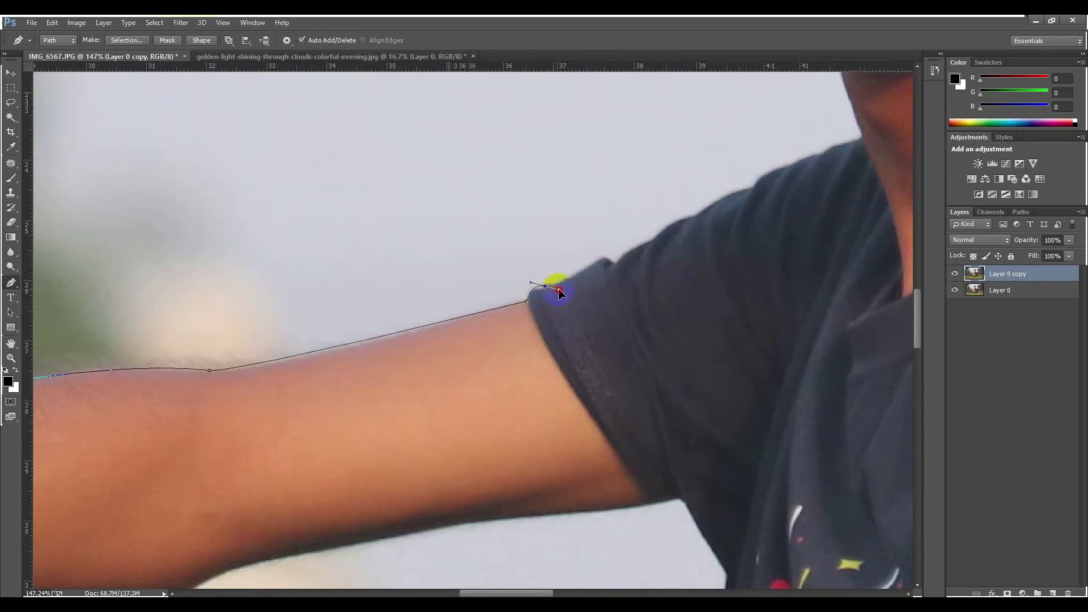
left_click_drag(613, 257, 624, 268)
key("ctrl+z")
mouse_move(651, 242)
left_mouse_down()
mouse_move(666, 244)
mouse_move(379, 395)
left_mouse_up()
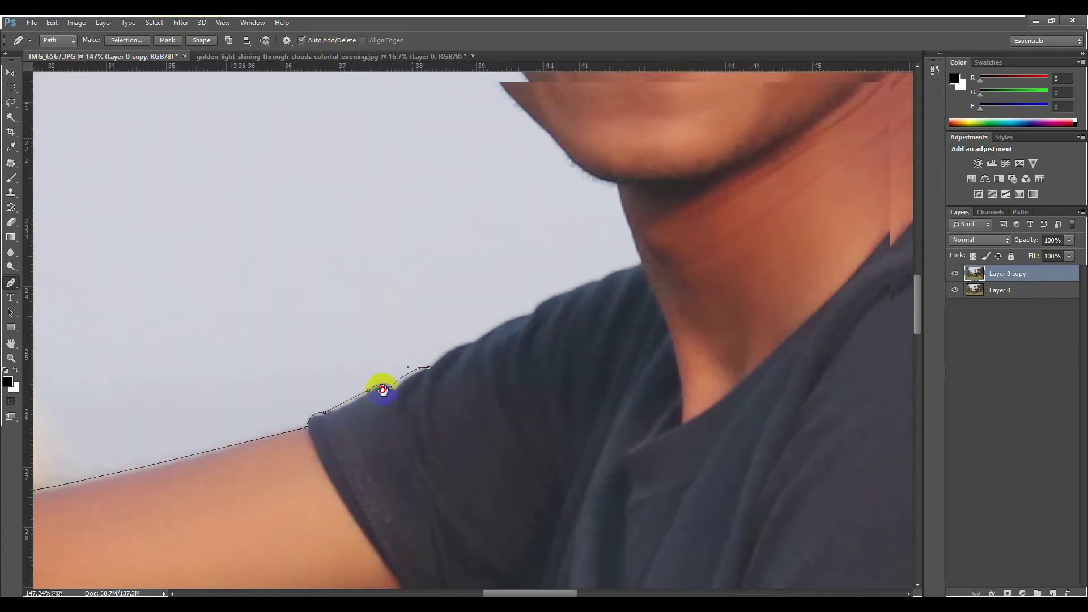
left_click_drag(424, 367, 448, 366)
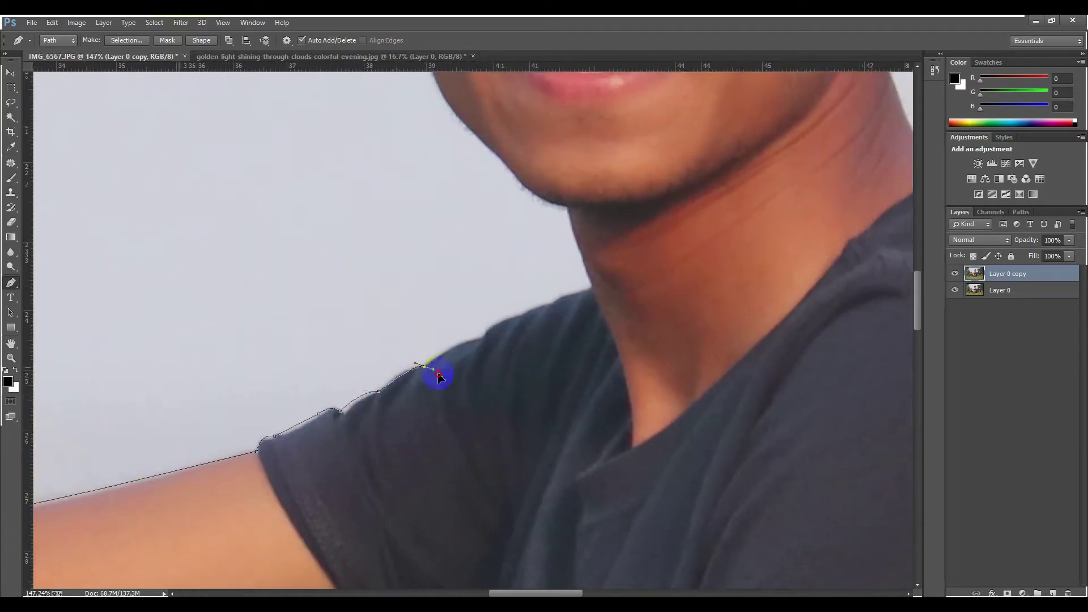
left_click(423, 366, "alt")
left_click_drag(482, 338, 541, 329)
Step: Carry the path along the shoulder to the neck, then straight up the neck to the chin
left_click(483, 339, "alt")
scroll(567, 351, "up", 4)
left_click_drag(554, 348, 619, 328)
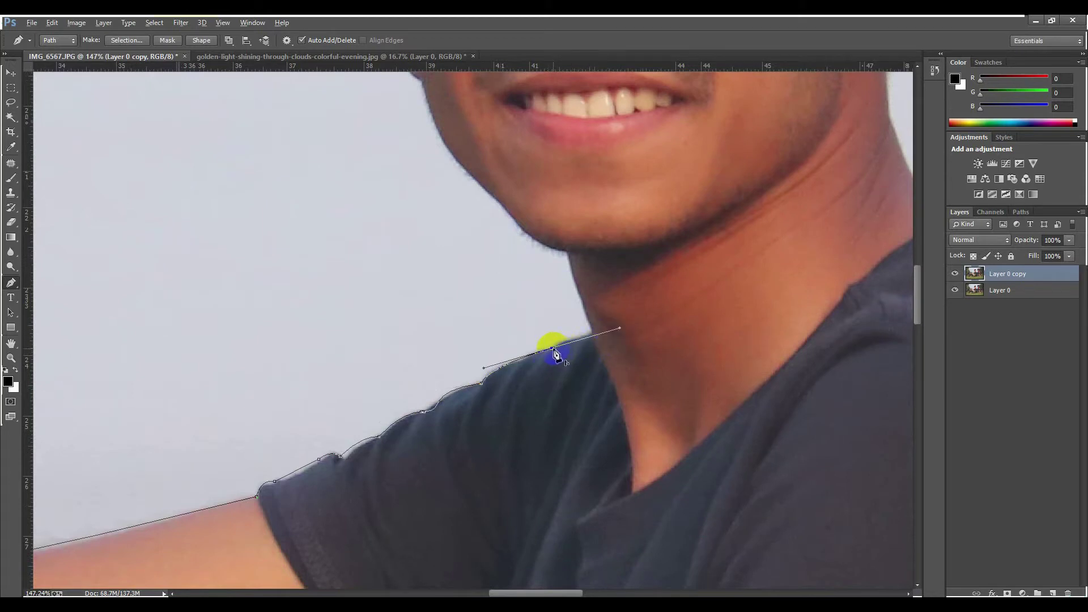
left_click(553, 349, "alt")
left_click_drag(592, 333, 604, 332)
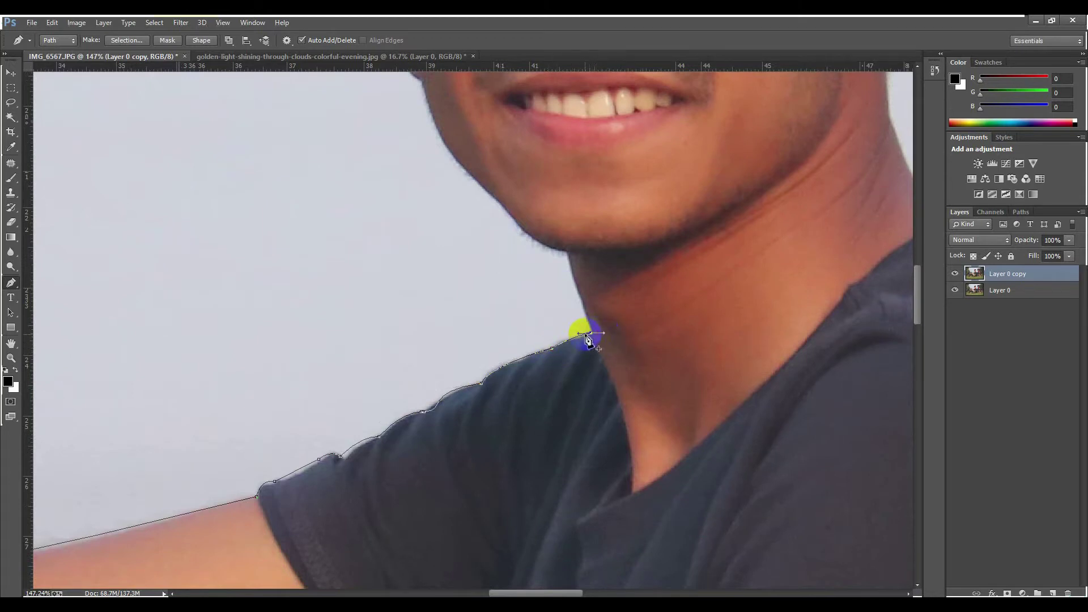
left_click(591, 334, "alt")
scroll(567, 334, "up", 3)
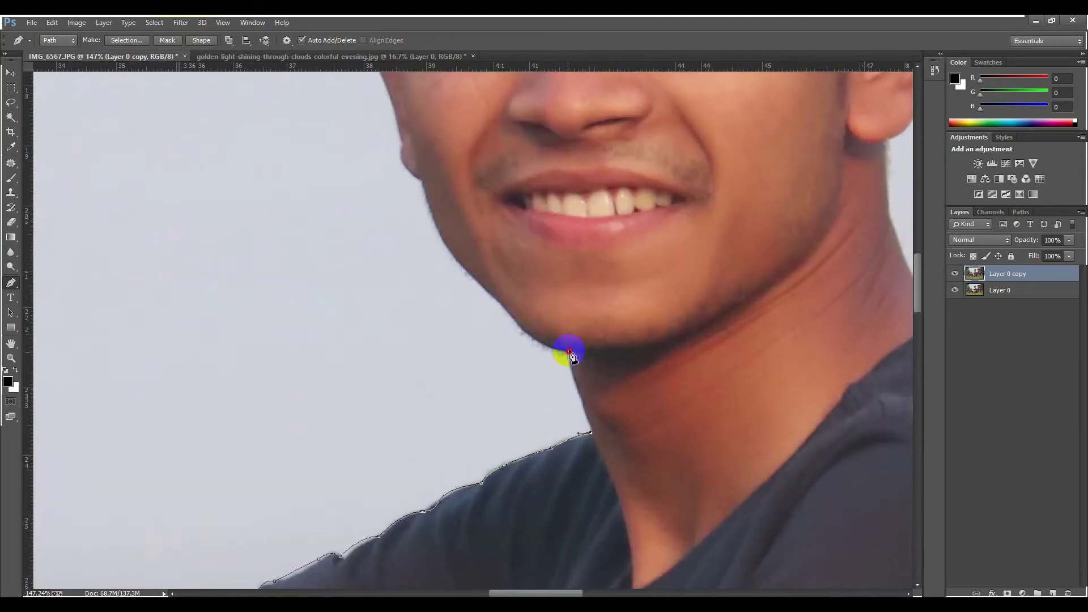
left_click(567, 344)
Step: Add curved anchors at the chin and along the jaw, breaking their handles
scroll(516, 357, "up", 2)
left_click_drag(496, 344, 471, 312)
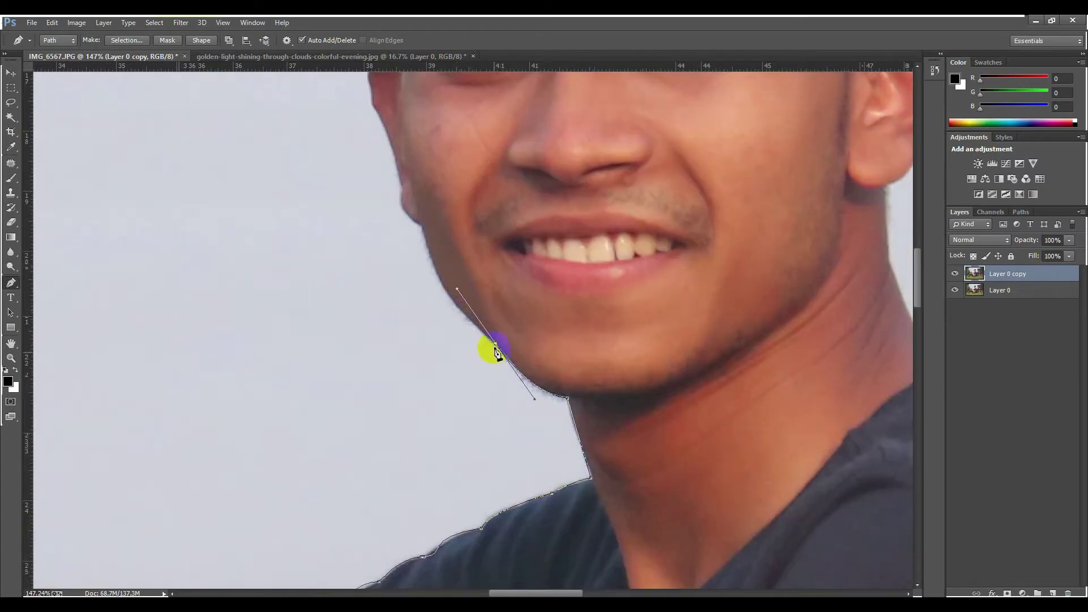
left_click(496, 344, "alt")
scroll(437, 353, "down", 2)
scroll(431, 391, "up", 4)
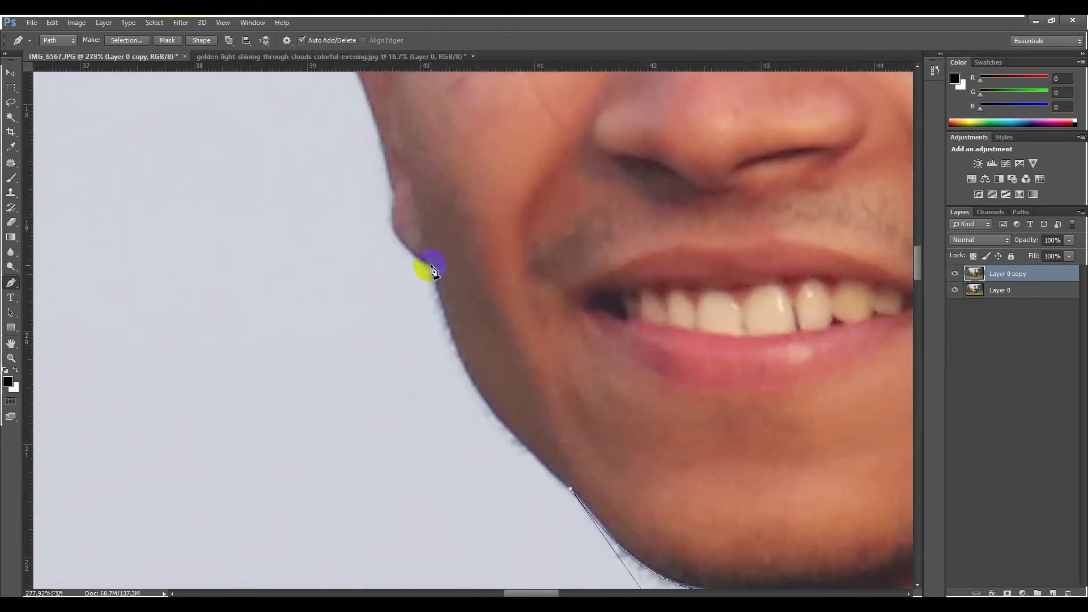
mouse_move(430, 265)
left_mouse_down()
mouse_move(394, 99)
mouse_move(406, 115)
left_mouse_up()
left_click(431, 266)
Step: Continue the outline past the jawline along the cheek and up the ear's edge
scroll(425, 275, "up", 2)
scroll(413, 275, "up", 3)
mouse_move(390, 348)
left_mouse_down()
mouse_move(407, 308)
mouse_move(401, 293)
left_mouse_up()
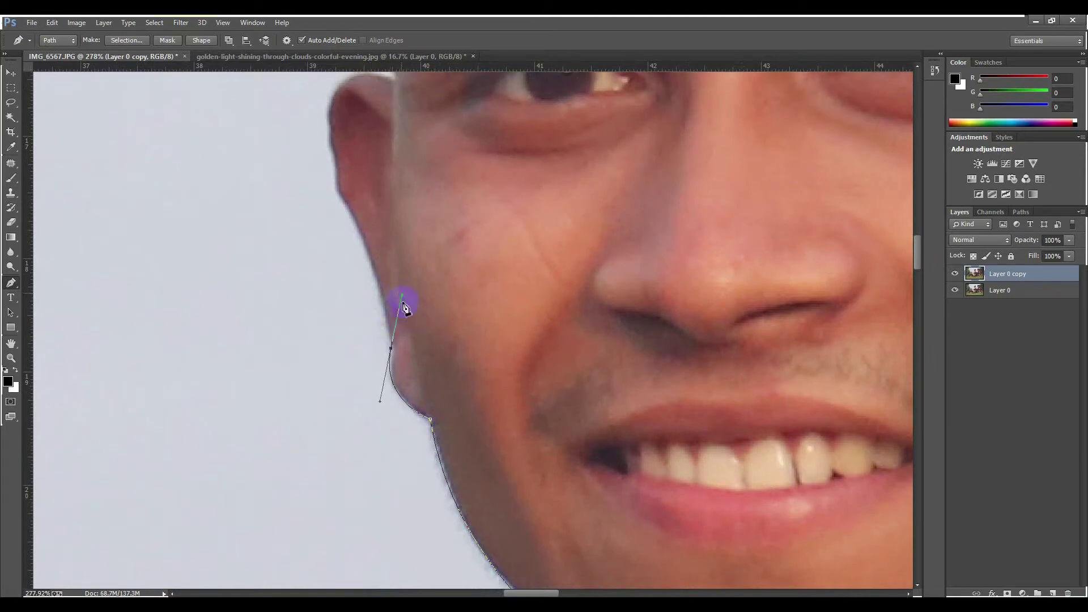
left_click(391, 348)
scroll(374, 356, "up", 2)
scroll(359, 359, "up", 2)
left_click_drag(338, 311, 294, 253)
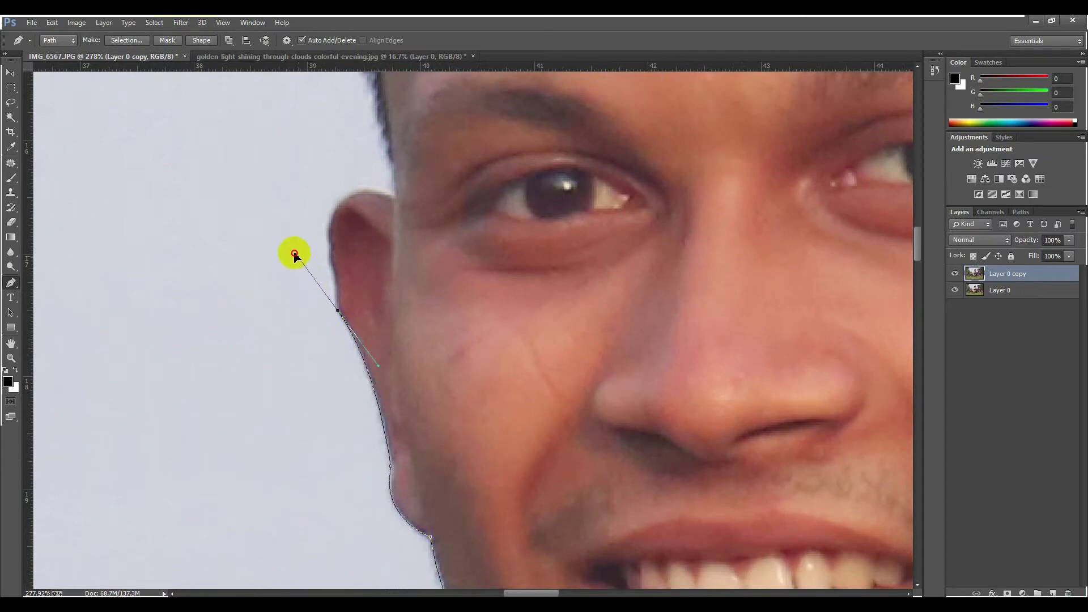
left_click(338, 314)
left_click(337, 311, "alt")
scroll(334, 325, "up", 2)
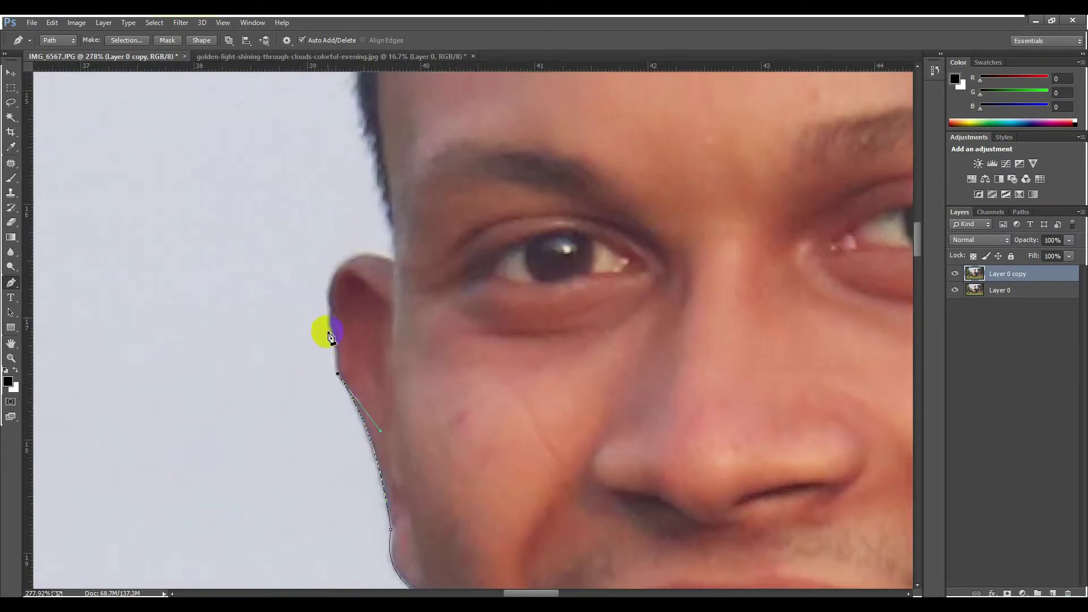
left_click_drag(329, 324, 319, 297)
Step: Wrap the outline over the top of the ear and up the temple to the hairline
scroll(329, 326, "up", 2)
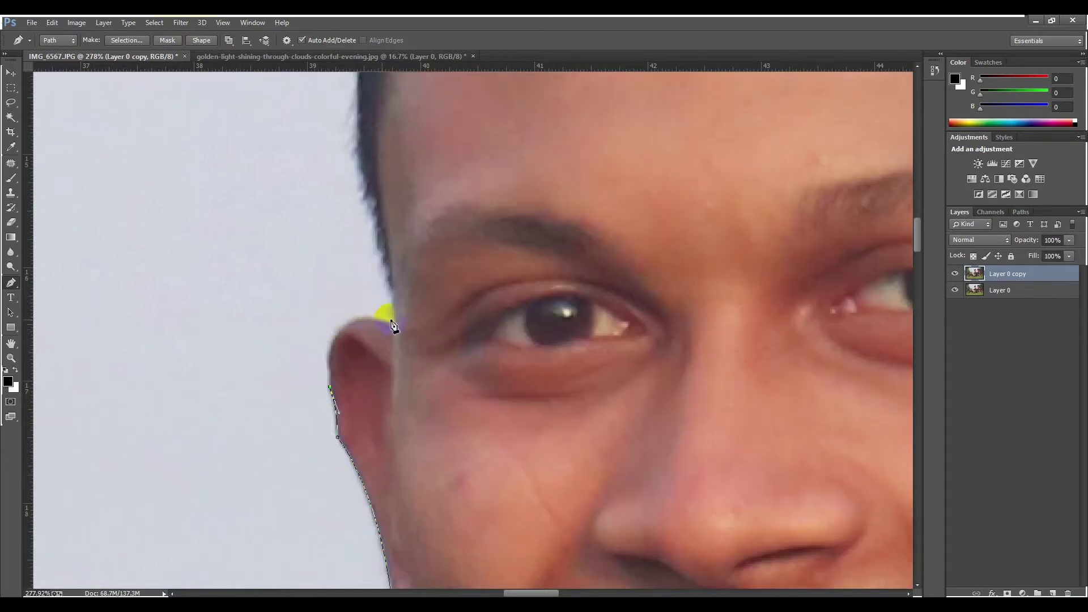
left_click_drag(395, 328, 478, 353)
scroll(400, 331, "down", 5)
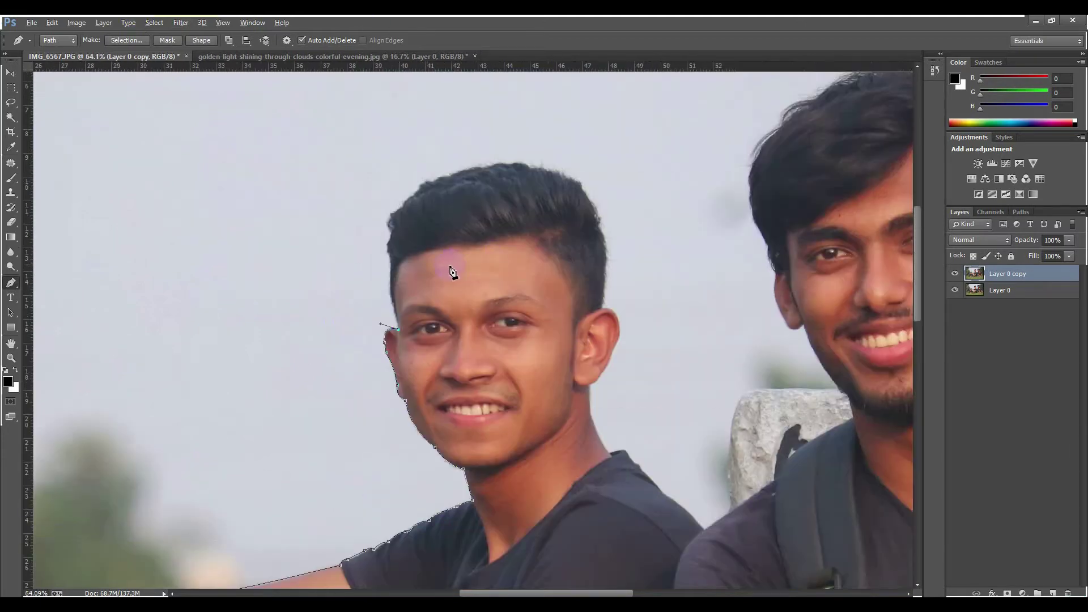
scroll(340, 323, "up", 3)
scroll(362, 331, "up", 2)
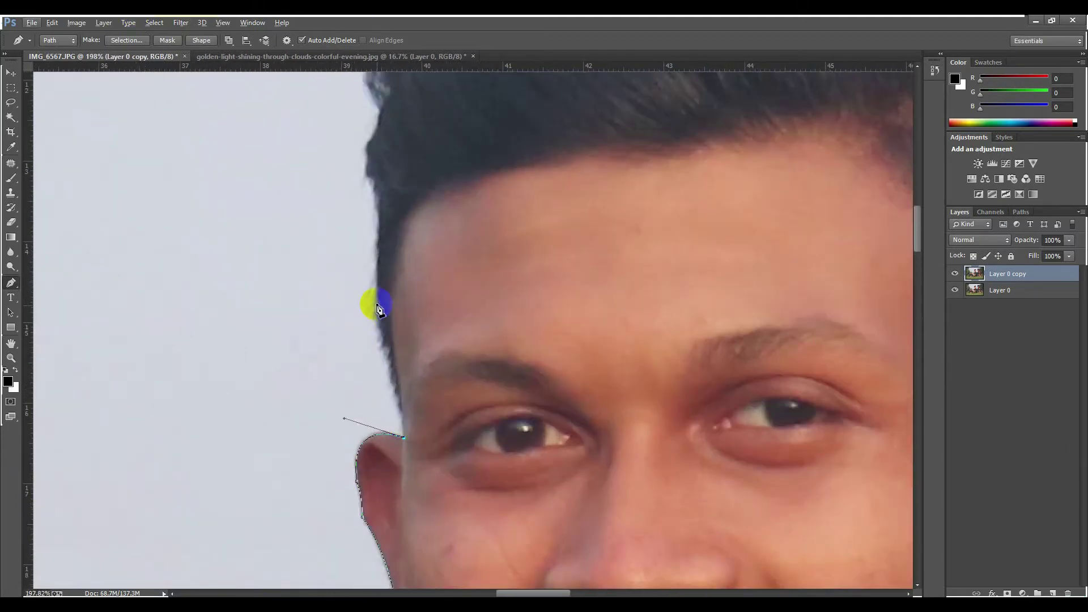
left_click_drag(375, 288, 376, 250)
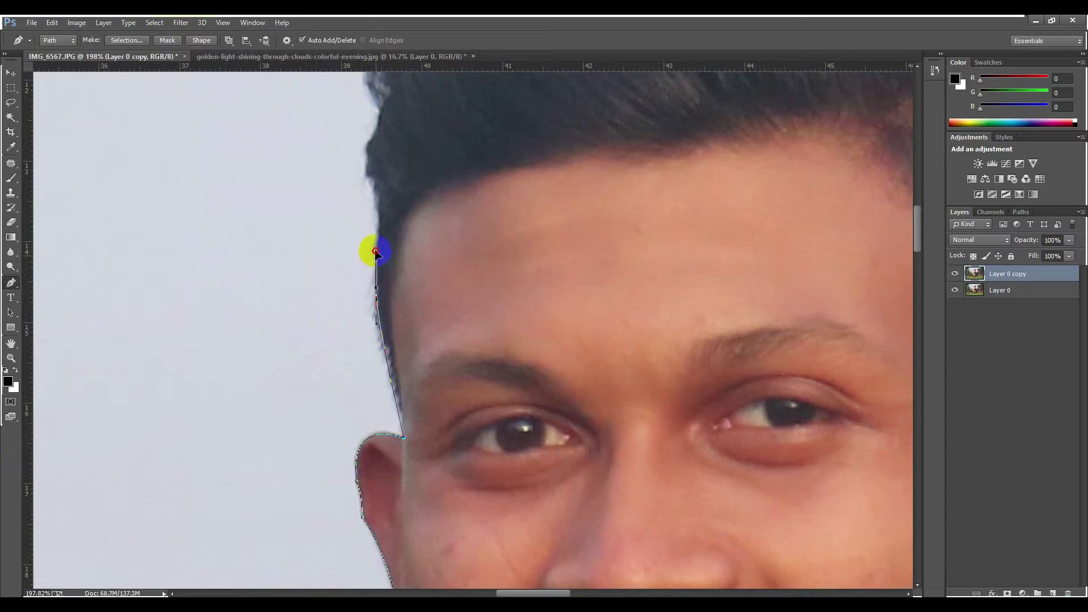
scroll(378, 291, "up", 3)
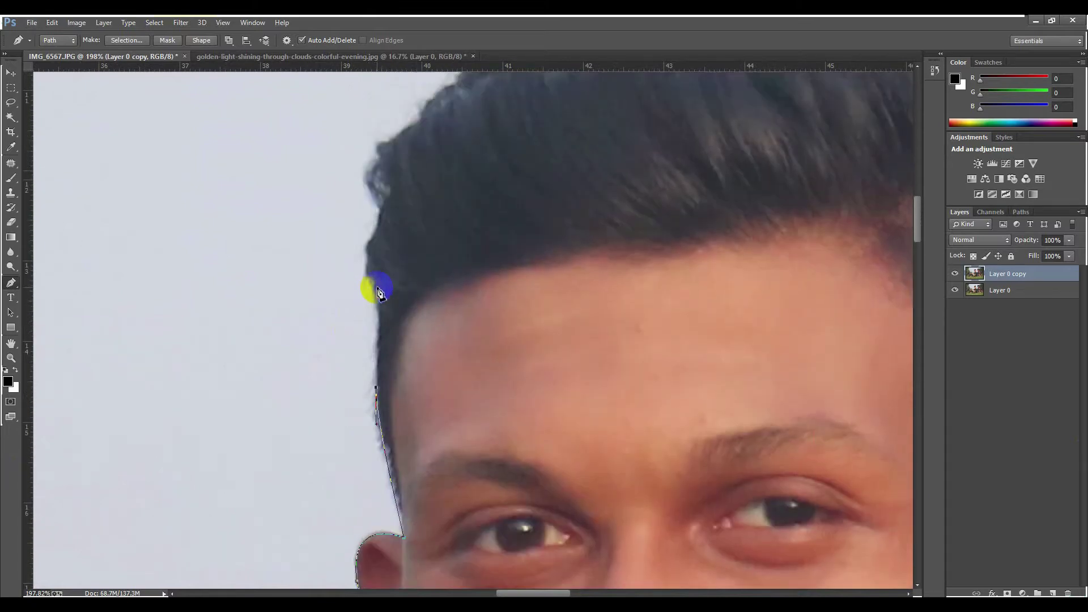
mouse_move(374, 286)
left_mouse_down()
mouse_move(358, 268)
mouse_move(401, 207)
left_mouse_up()
scroll(368, 278, "up", 1)
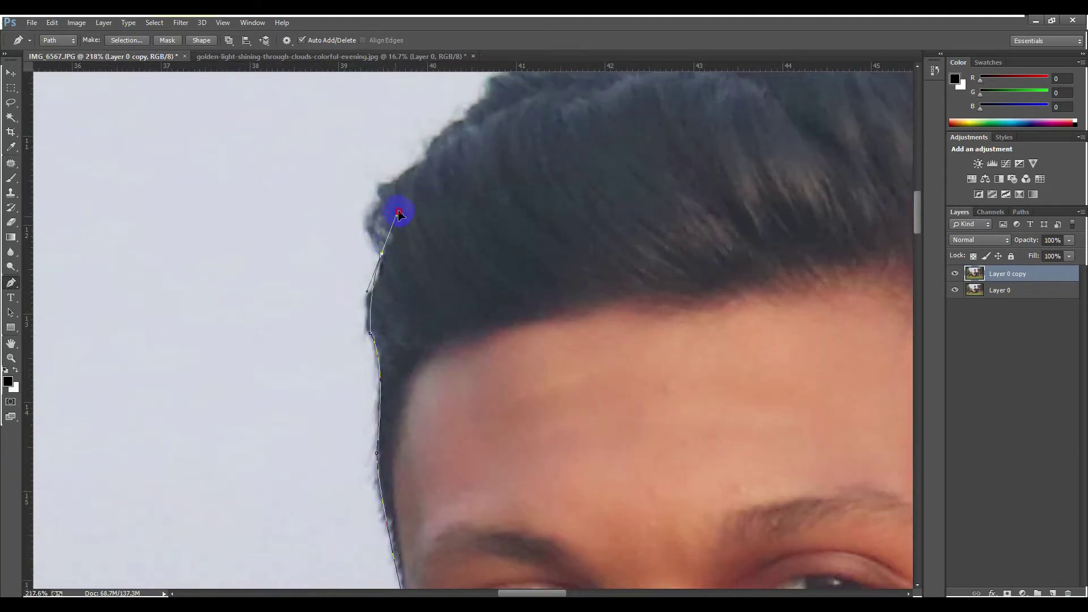
left_click(381, 253, "alt")
Step: Curve the path along the side of the hair, breaking a handle to reshape it
scroll(382, 243, "down", 2)
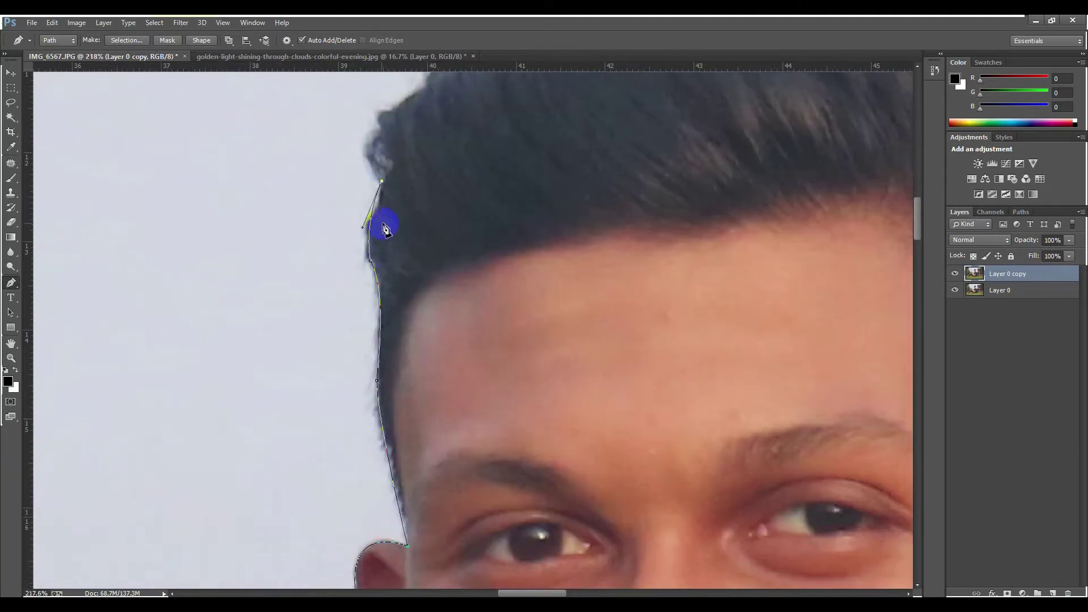
scroll(383, 238, "up", 3)
left_click_drag(391, 225, 441, 196)
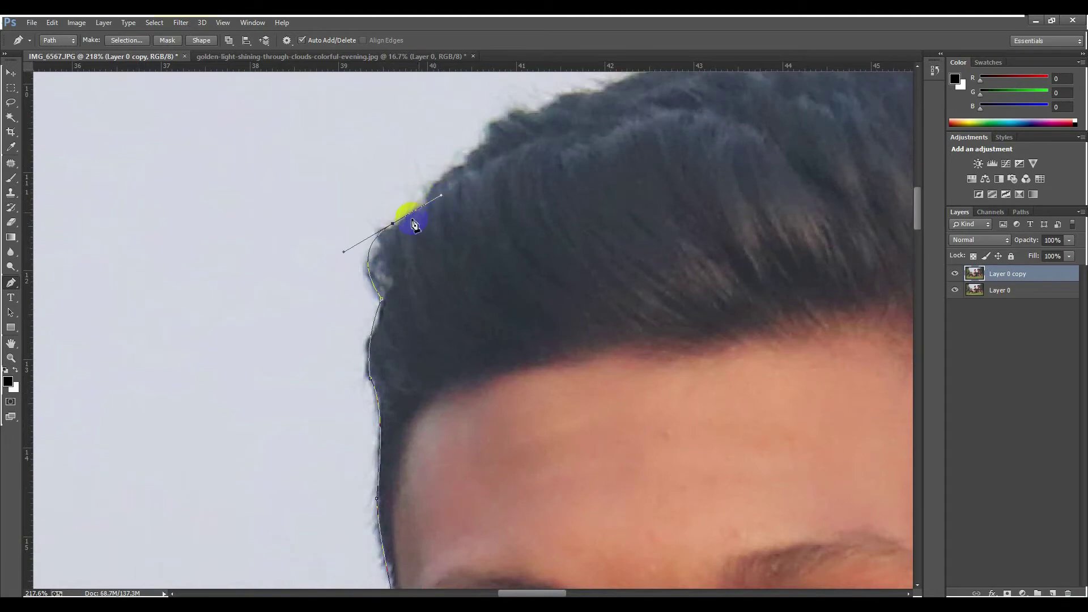
scroll(462, 231, "up", 1)
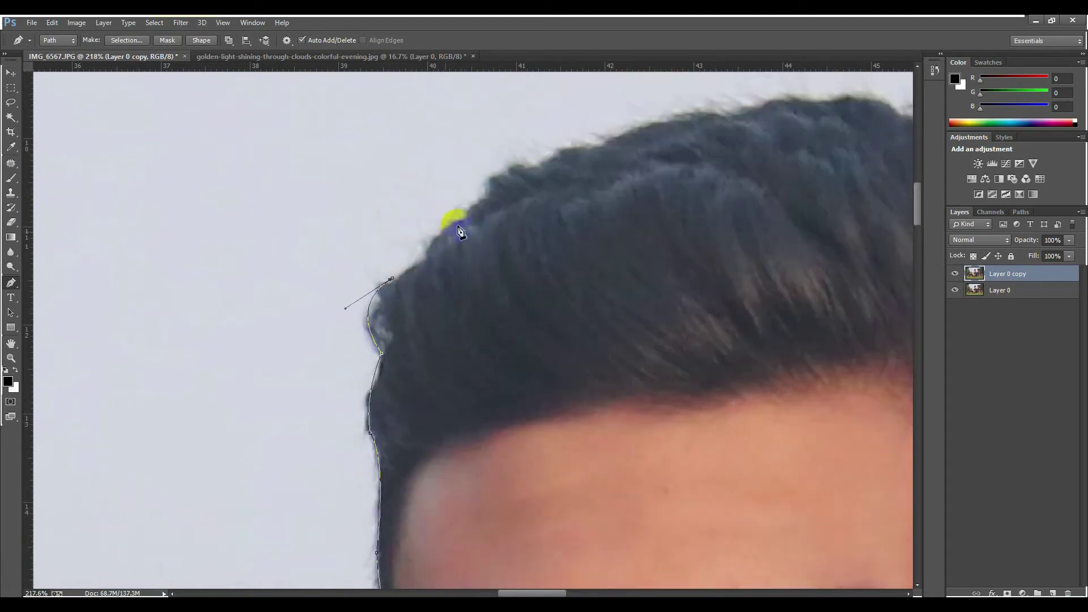
left_click_drag(469, 208, 530, 172)
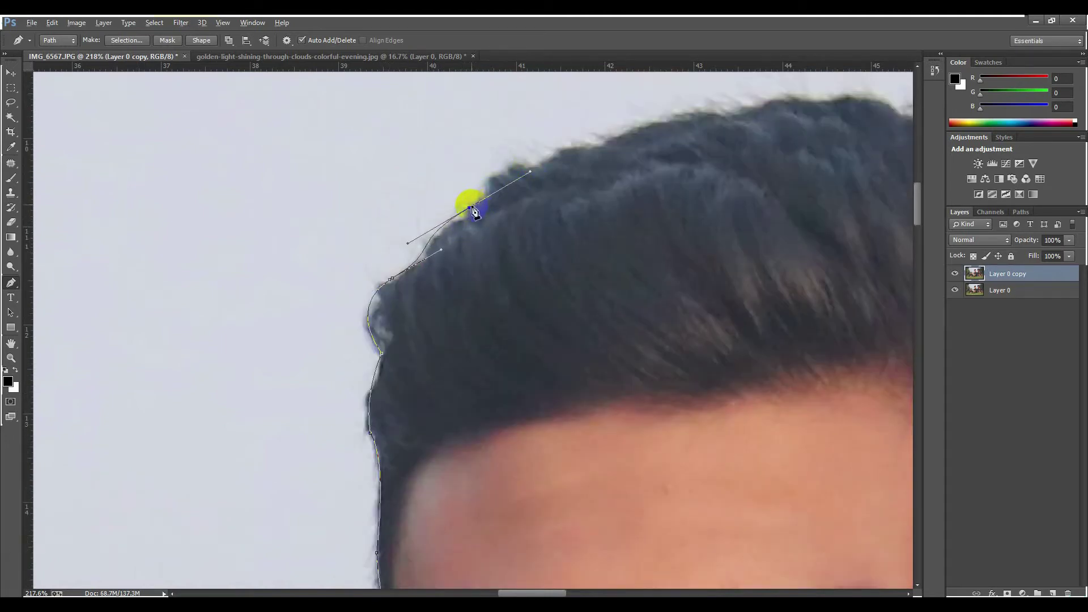
left_click(469, 208, "alt")
left_click_drag(498, 202, 267, 311)
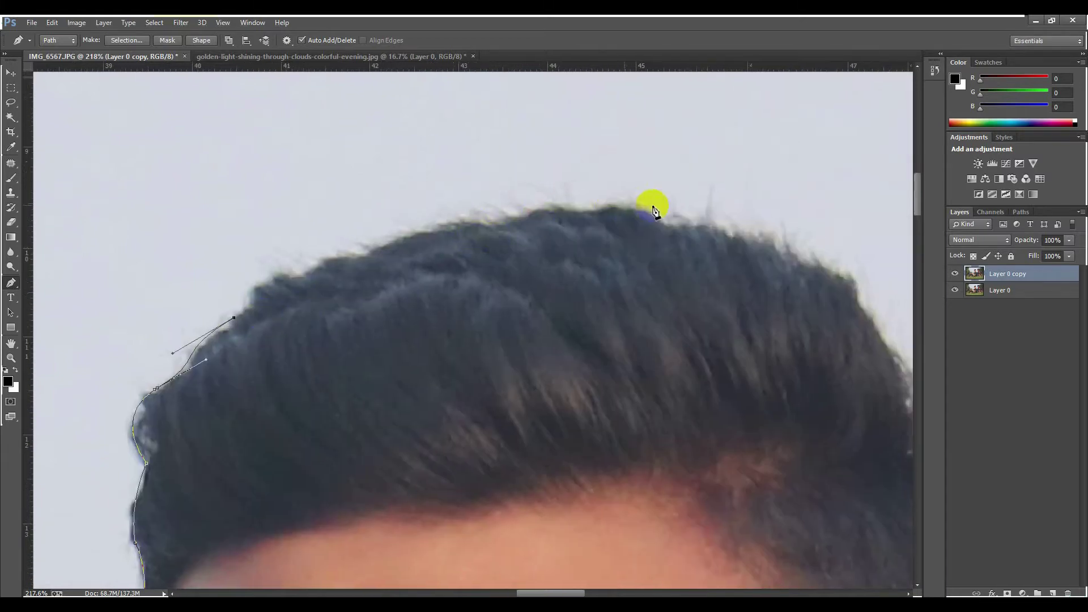
Step: Arch the outline over the hair top and down its right side with a corner anchor
left_click_drag(656, 213, 554, 238)
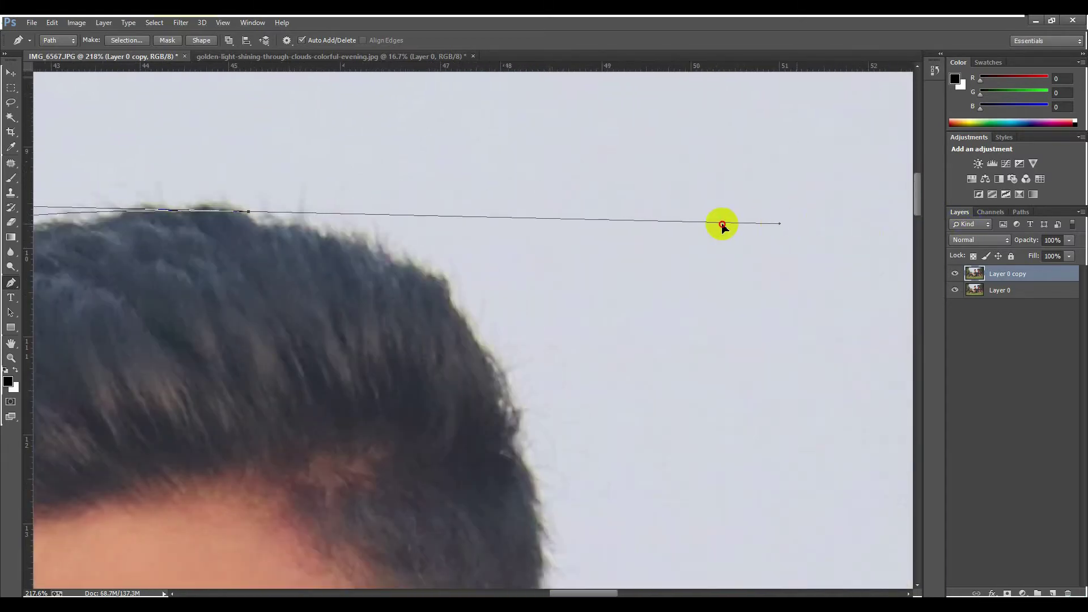
scroll(457, 246, "down", 3)
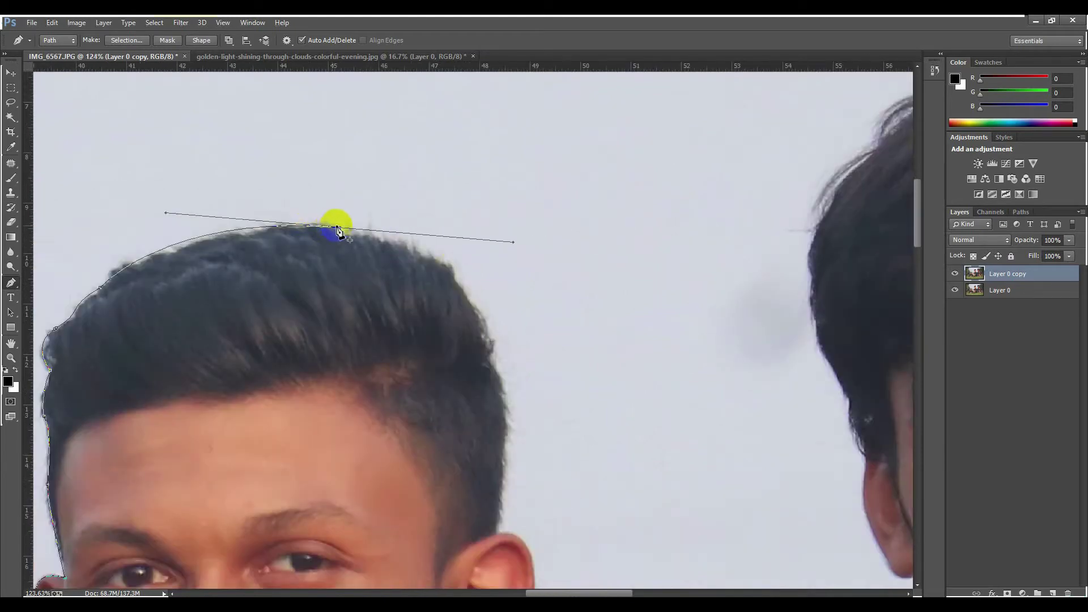
scroll(476, 272, "down", 2)
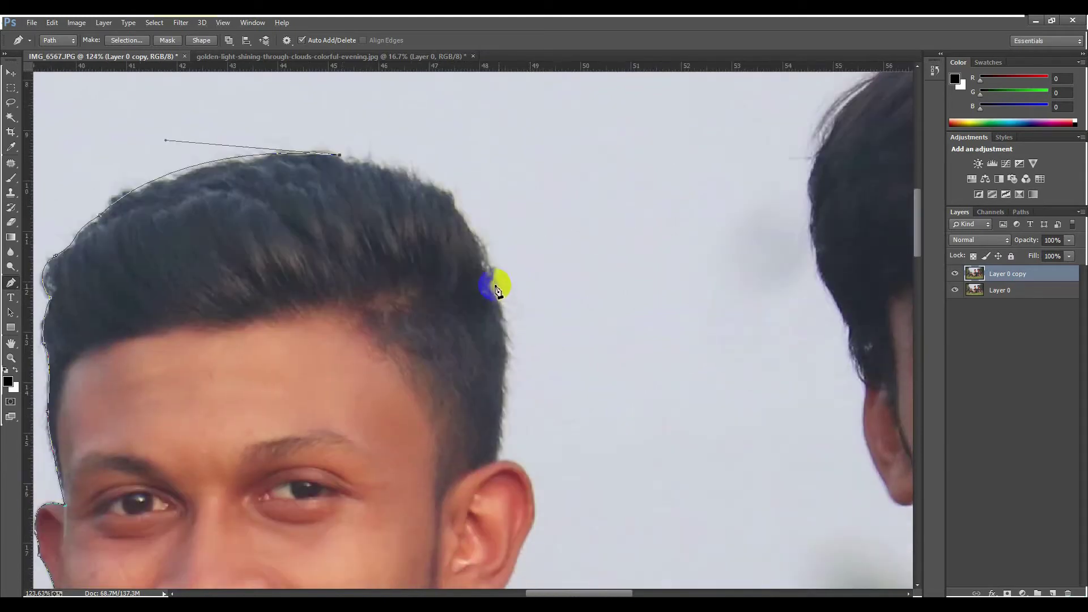
left_click_drag(492, 276, 518, 405)
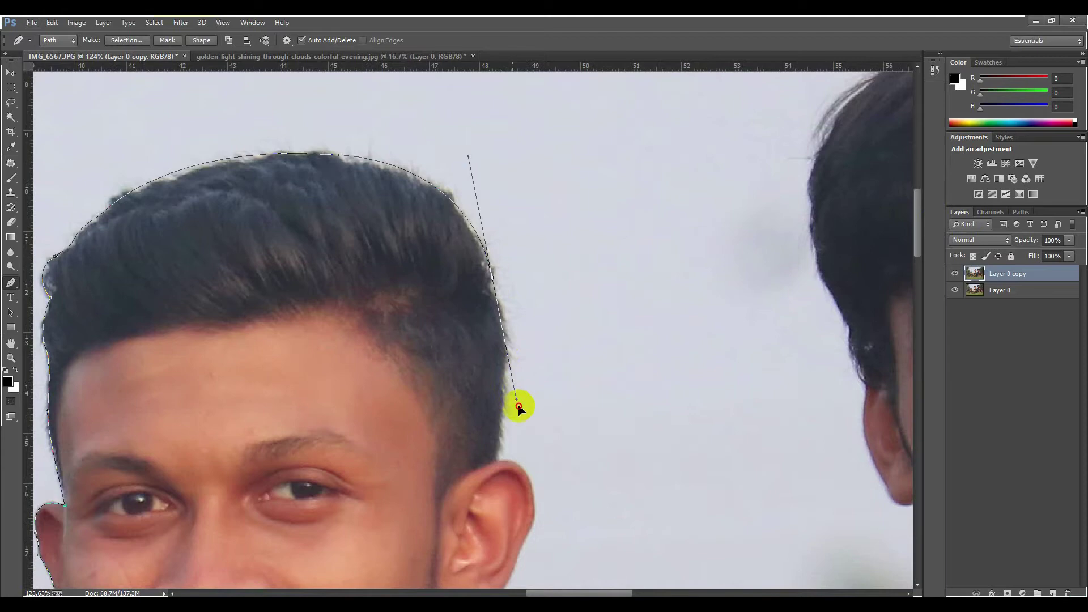
left_click(491, 276, "alt")
scroll(510, 306, "down", 2)
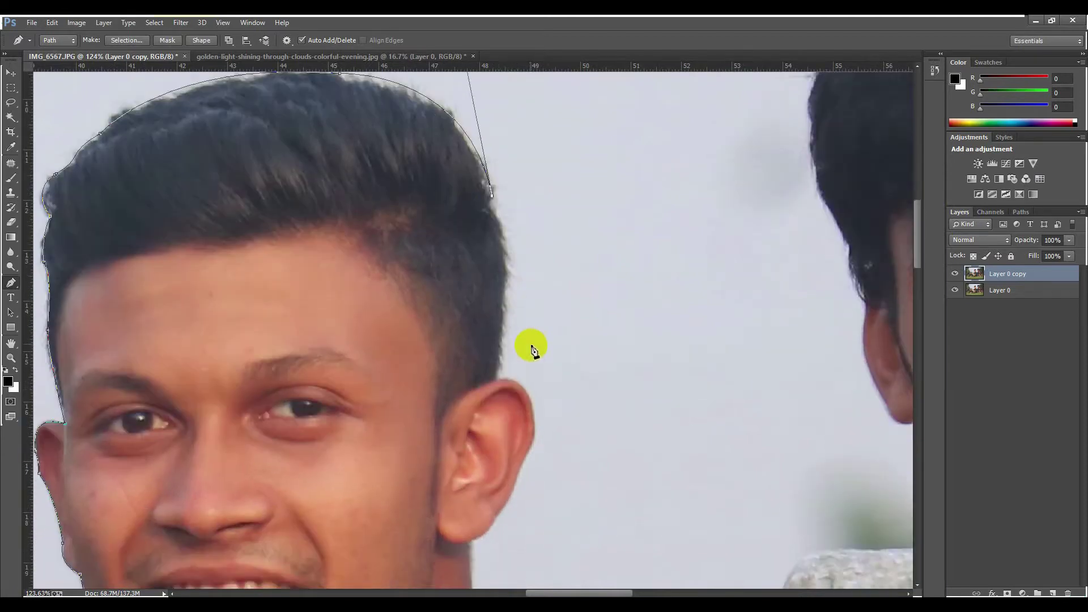
scroll(527, 340, "down", 2)
Step: Trace the Pen path over the top and back of the left friend's ear to the earlobe
left_click_drag(498, 313, 474, 457)
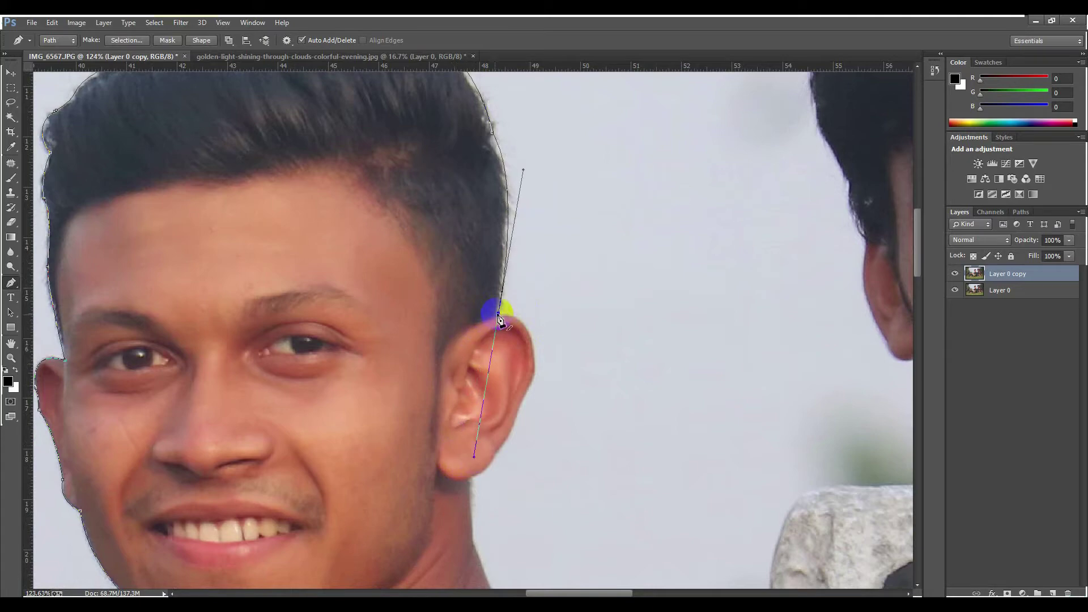
scroll(501, 318, "down", 3)
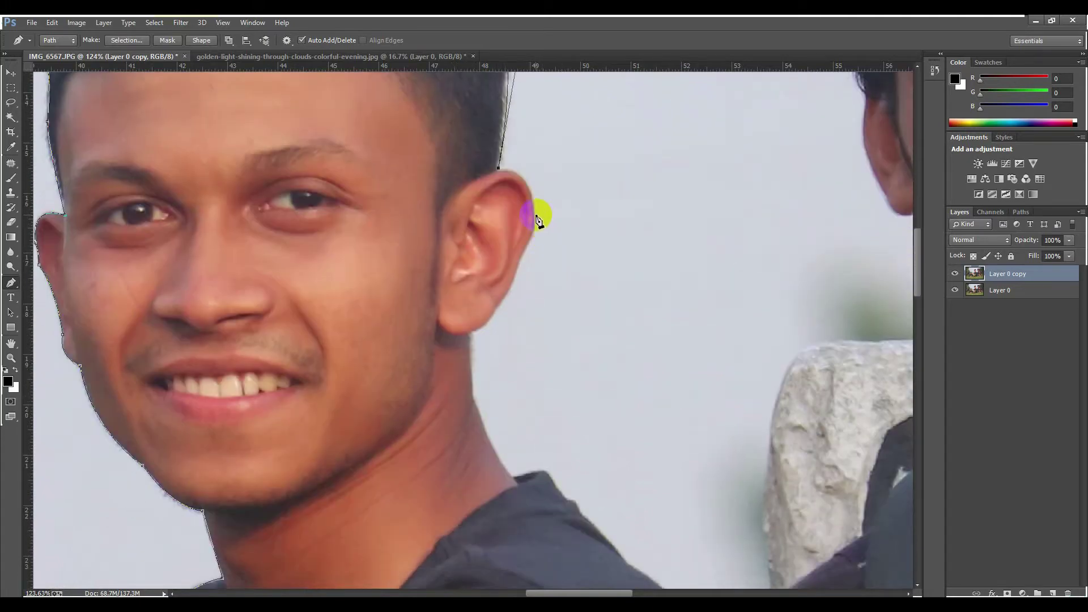
left_click_drag(535, 216, 533, 262)
scroll(538, 218, "down", 2)
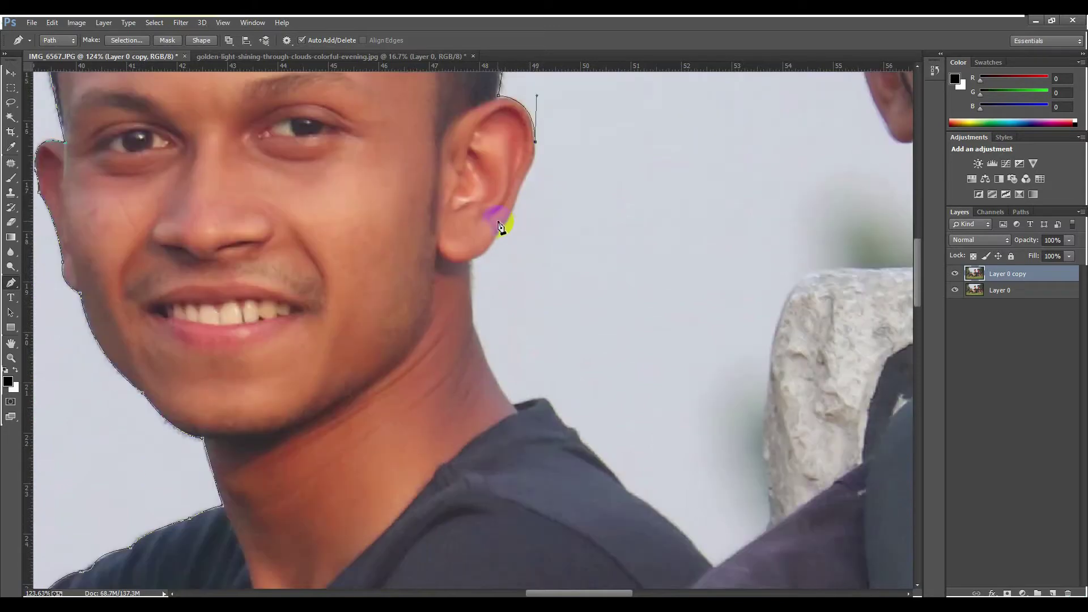
left_click_drag(506, 221, 486, 255)
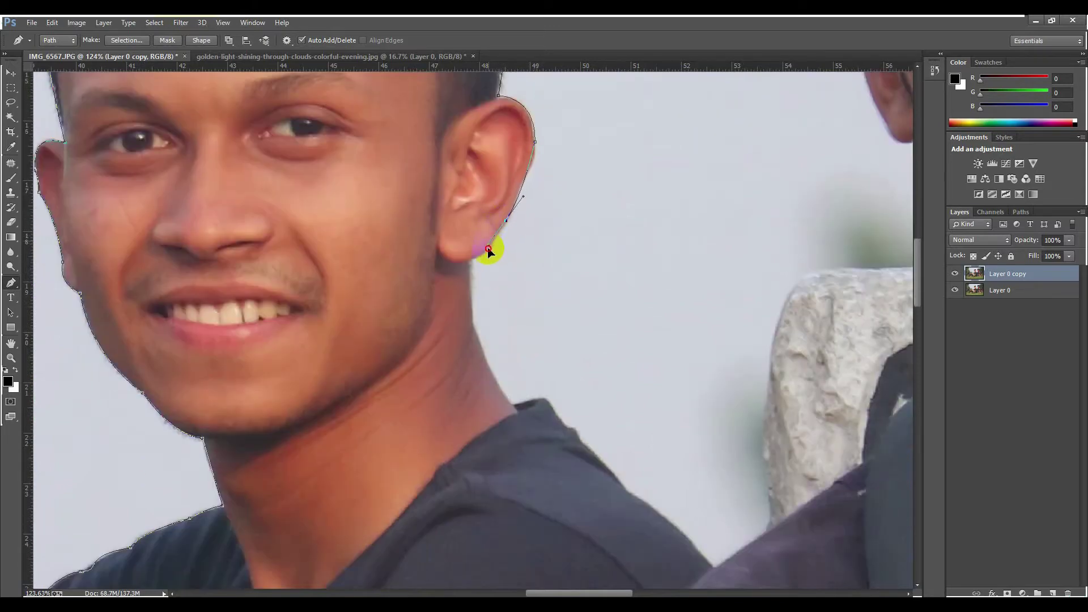
left_click(506, 221, "alt")
left_click_drag(469, 261, 444, 264)
Step: Continue the path down his neck and along the shoulder to the other friend's arm
scroll(472, 265, "down", 3)
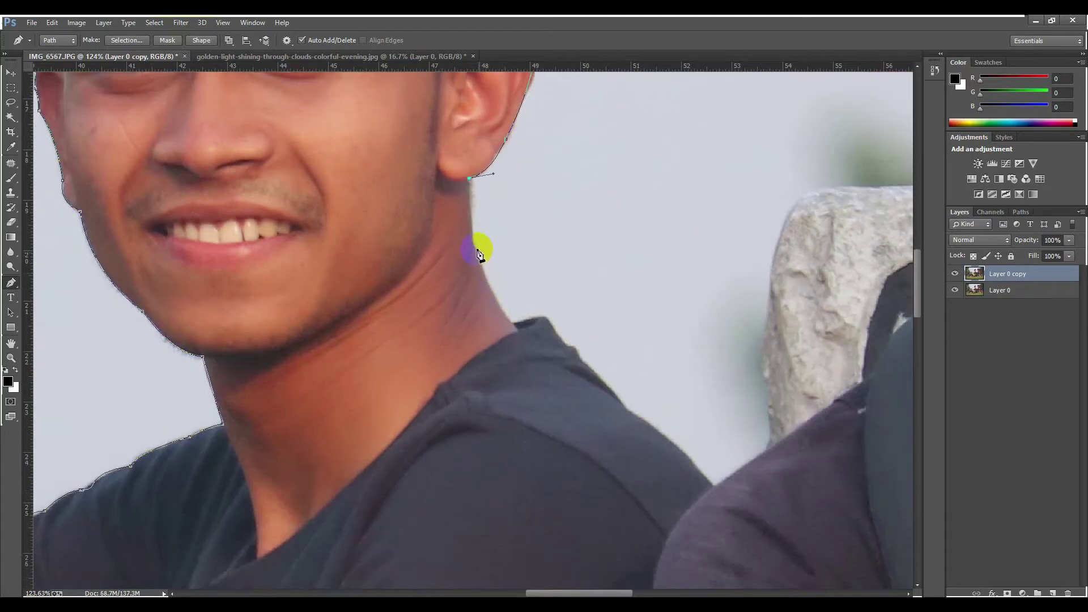
left_click(475, 246)
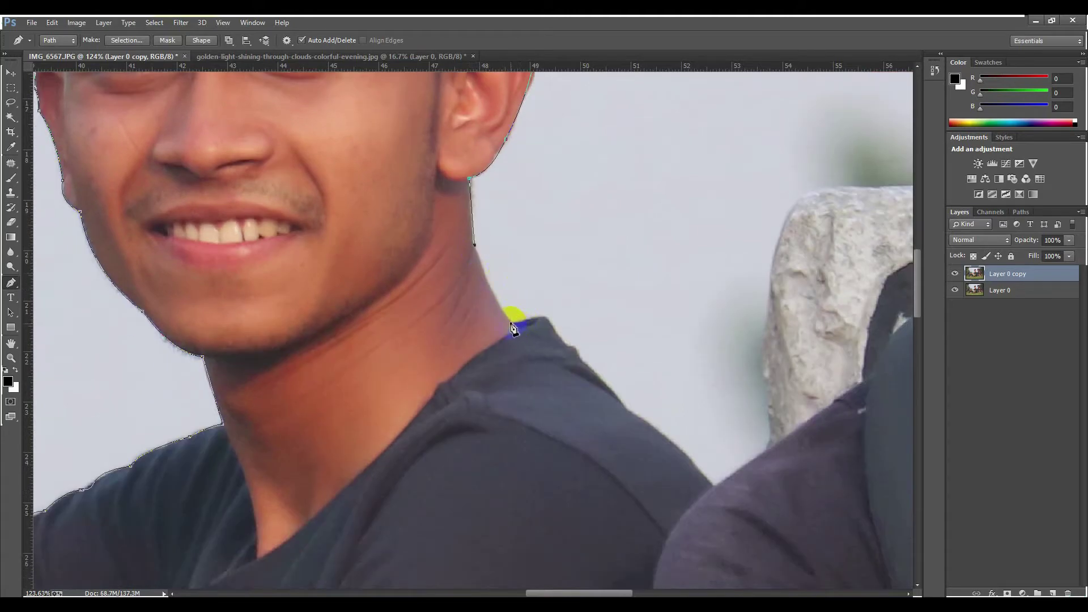
left_click_drag(510, 323, 533, 358)
left_click(510, 323, "alt")
left_click_drag(551, 322, 556, 332)
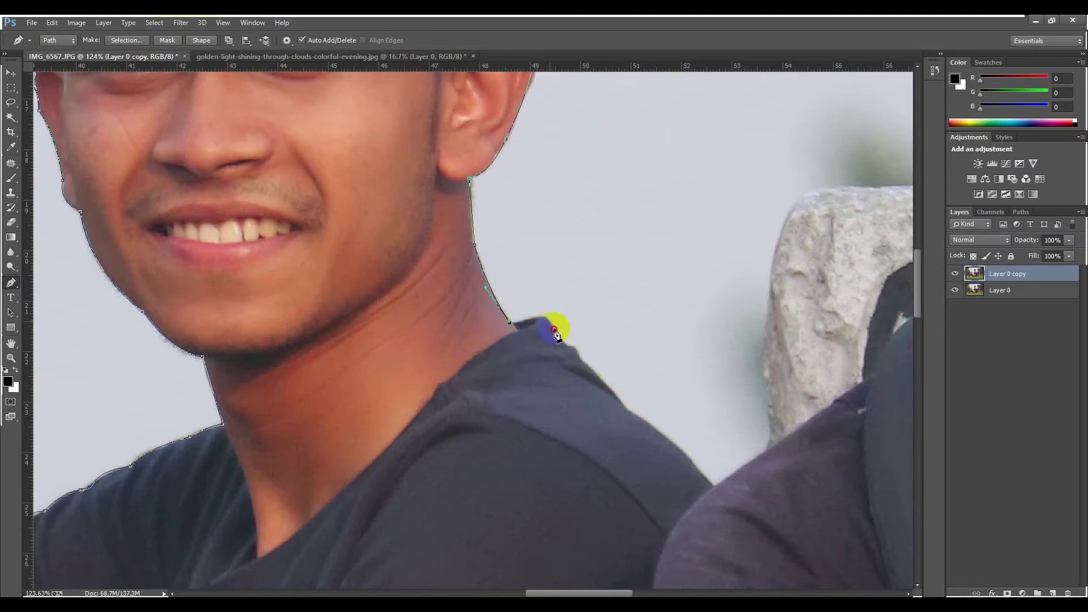
left_click(567, 347)
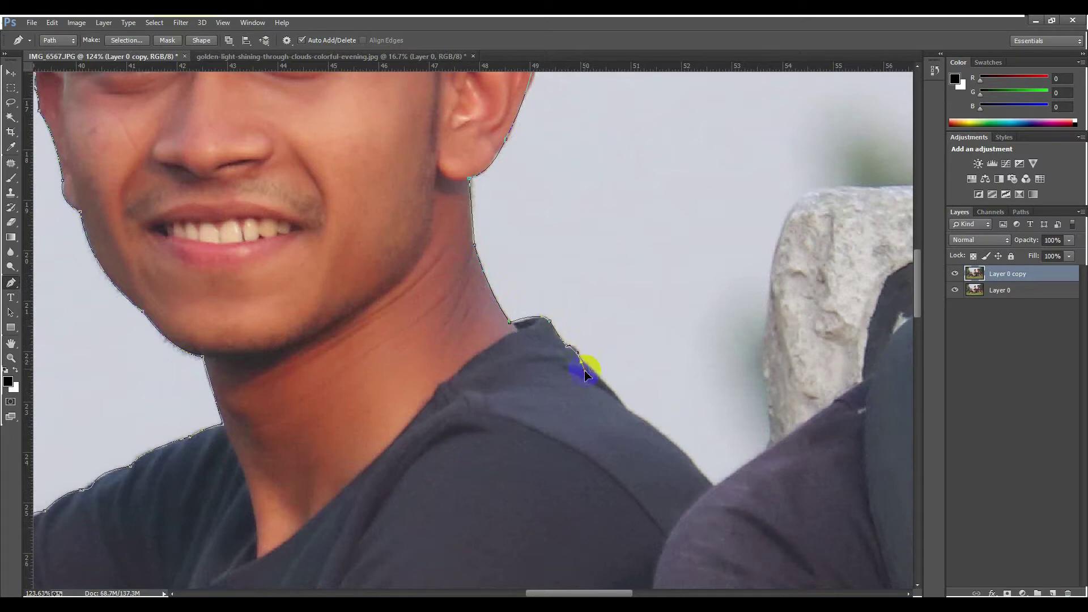
left_click_drag(623, 403, 629, 419)
left_click(713, 493)
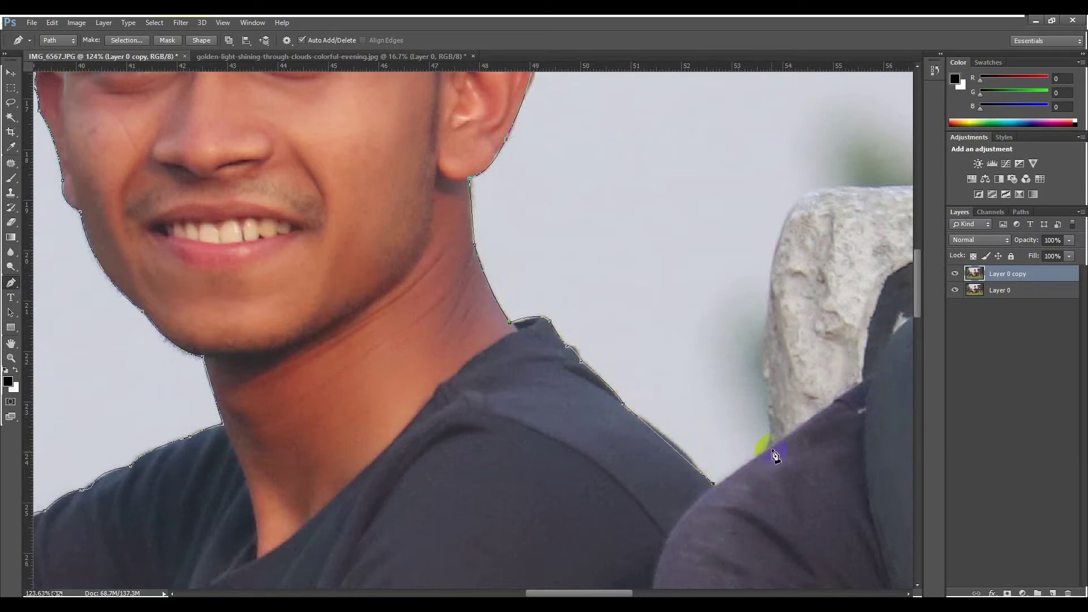
left_click_drag(767, 447, 783, 431)
Step: Curve the path up the rock's left edge, corner at its top, then run across to the beard
scroll(655, 359, "down", 3)
scroll(656, 359, "down", 5)
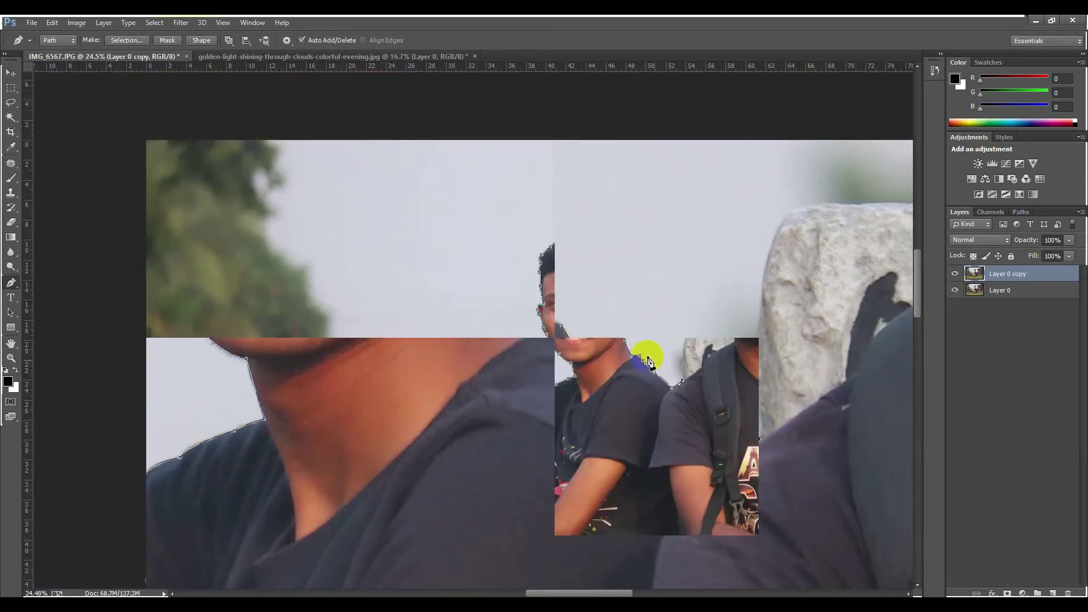
scroll(646, 359, "down", 5)
scroll(643, 359, "down", 2)
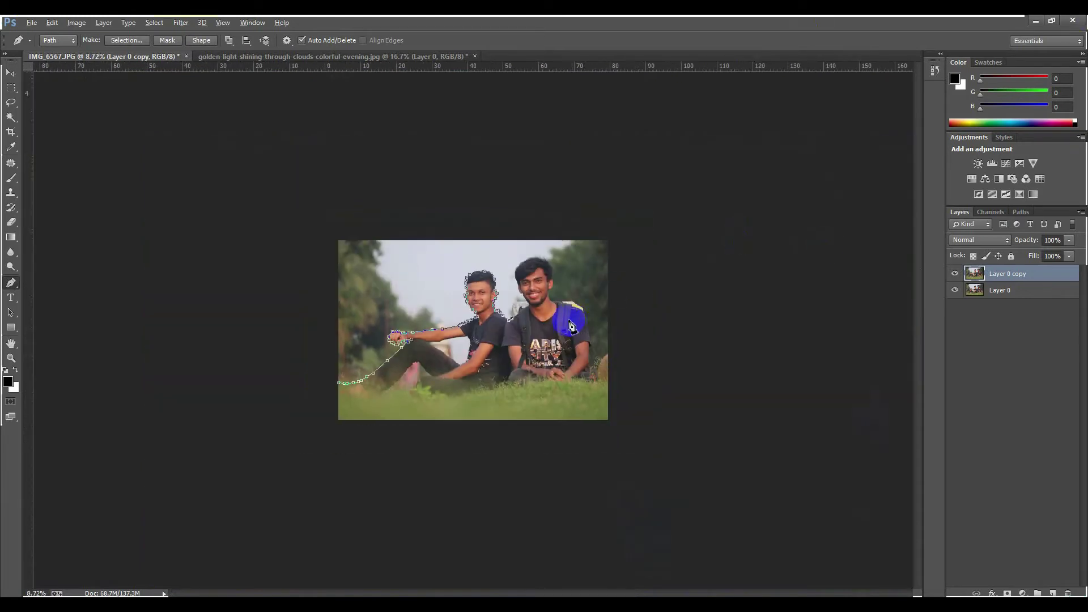
scroll(589, 309, "up", 3)
scroll(604, 294, "up", 2)
scroll(604, 293, "up", 1)
scroll(589, 280, "up", 4)
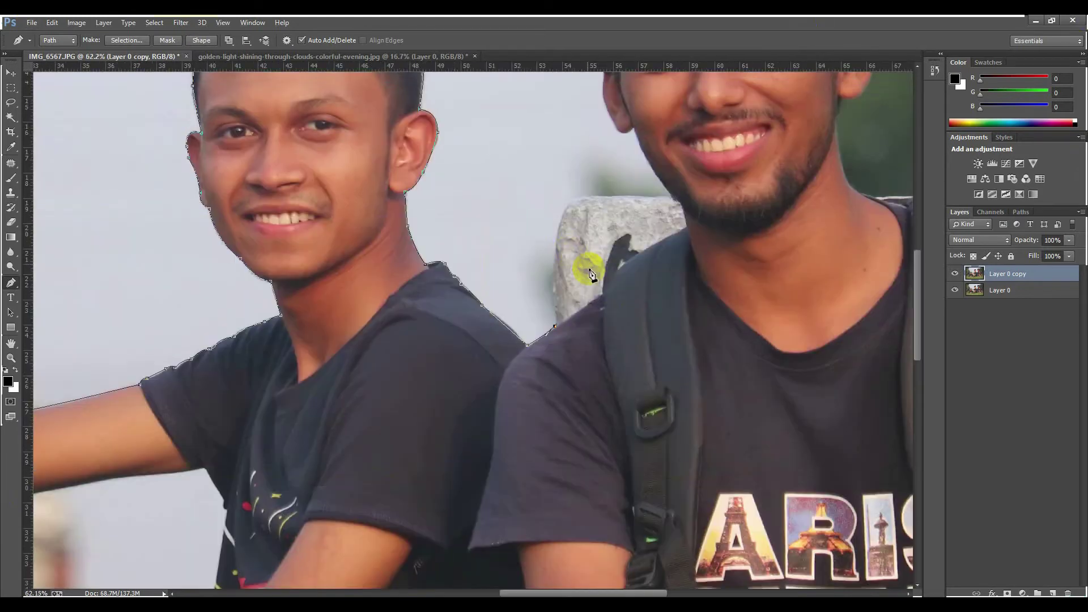
scroll(583, 267, "up", 1)
scroll(554, 274, "up", 2)
scroll(558, 209, "up", 2)
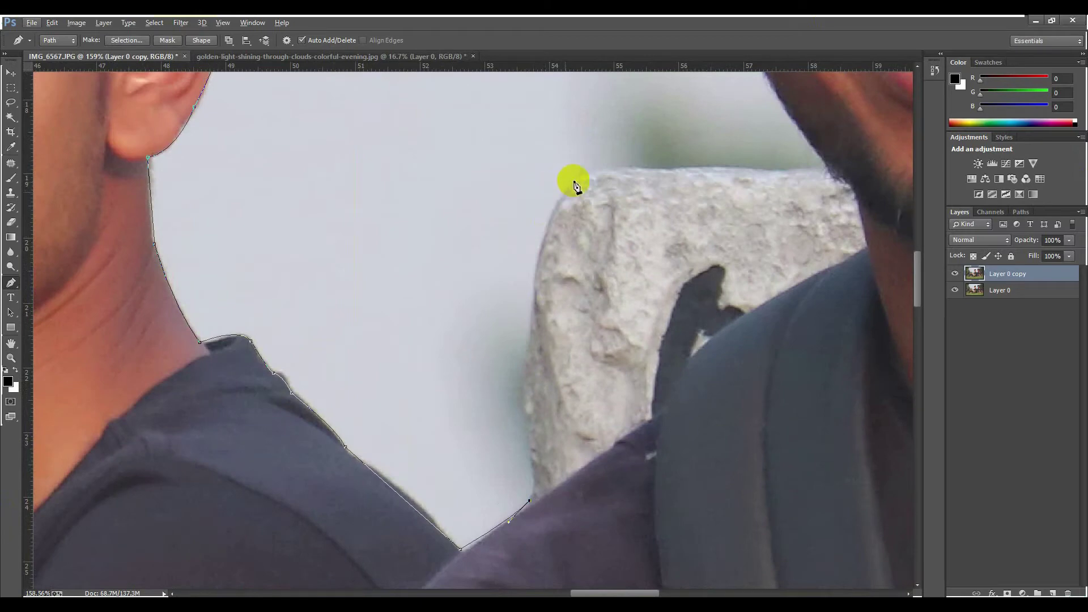
left_click_drag(575, 179, 650, 102)
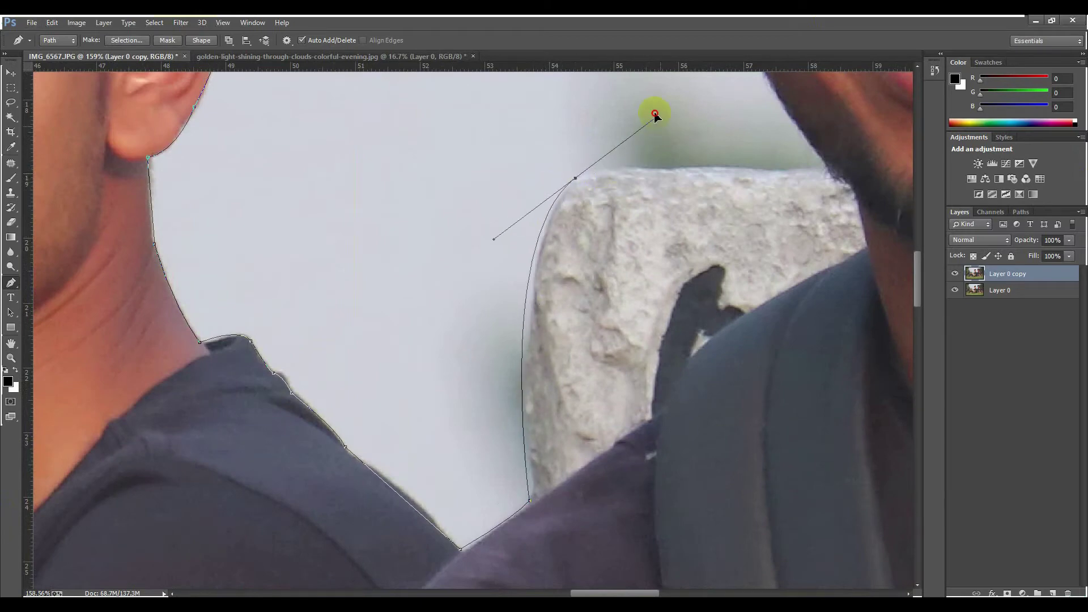
left_click(575, 178, "alt")
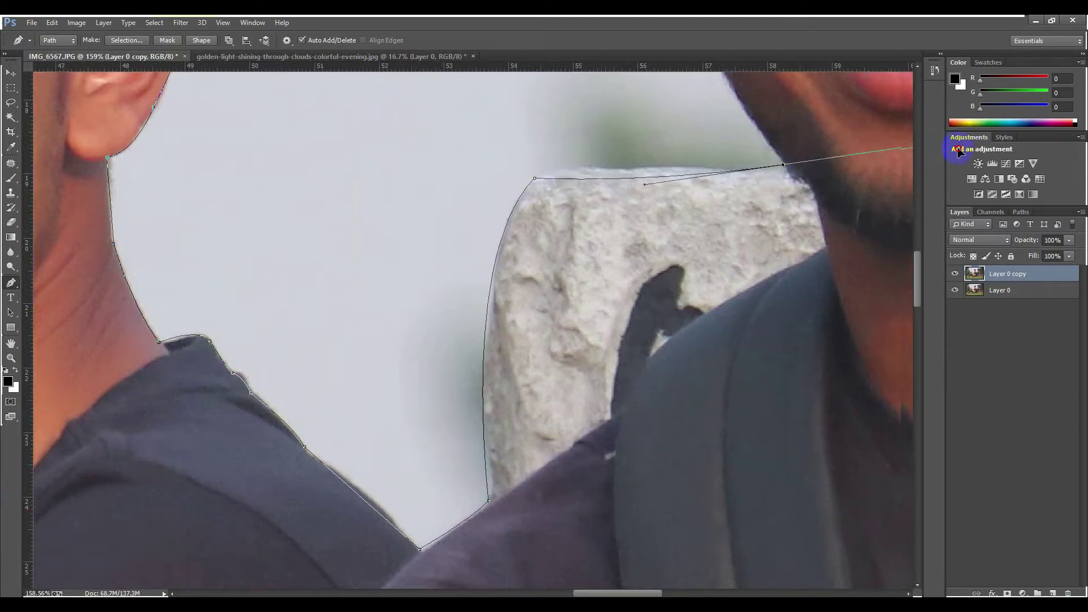
left_click_drag(824, 165, 768, 165)
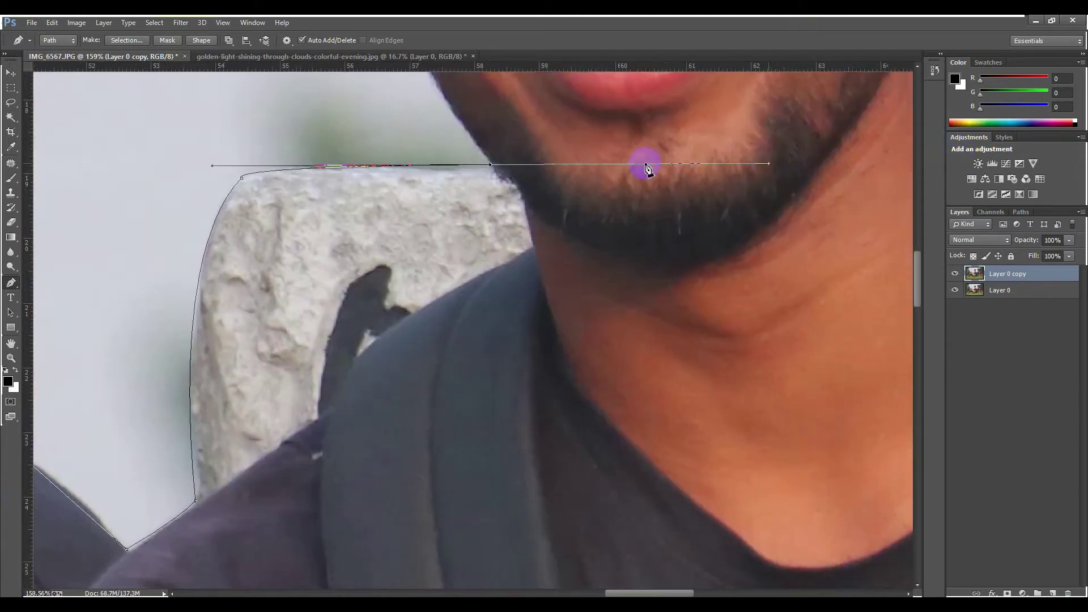
Step: Run the path up the right friend's beard and jaw to his earlobe using corner anchors
left_click(491, 166, "alt")
scroll(437, 189, "up", 5)
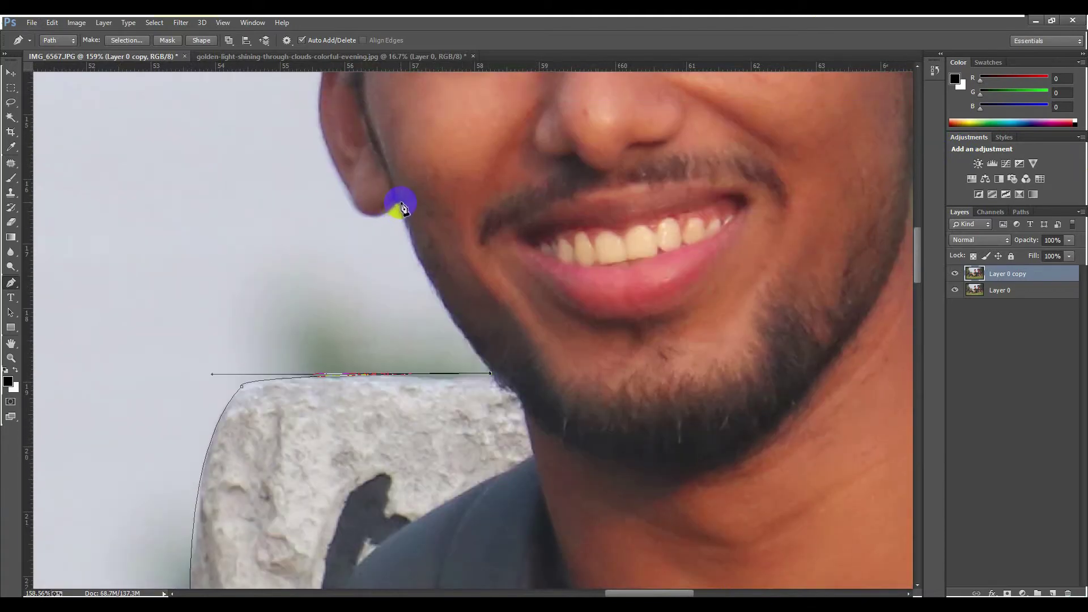
left_click_drag(400, 203, 395, 141)
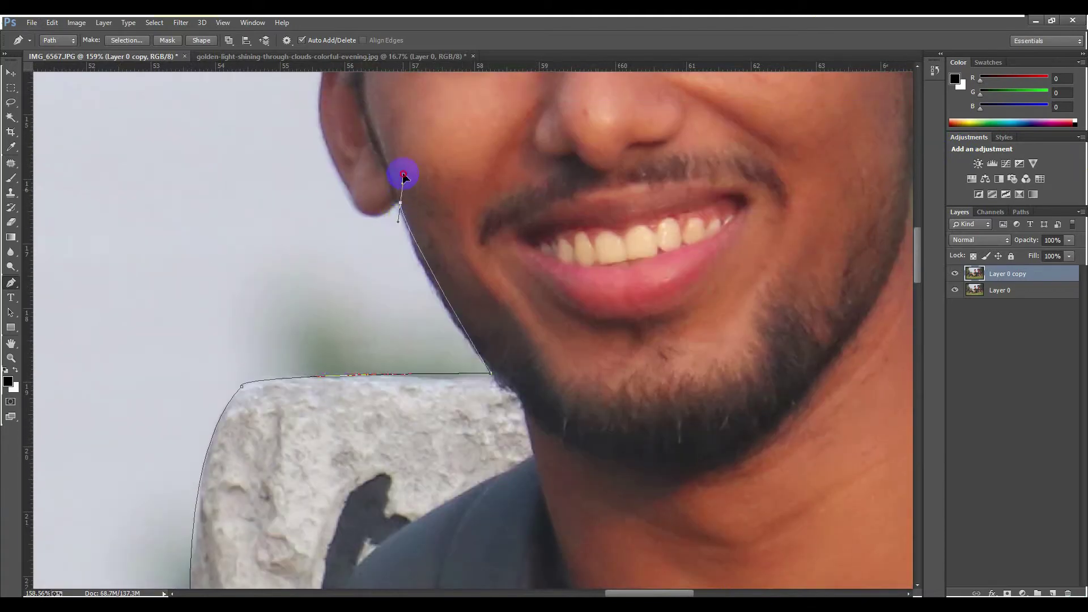
left_click(400, 204, "alt")
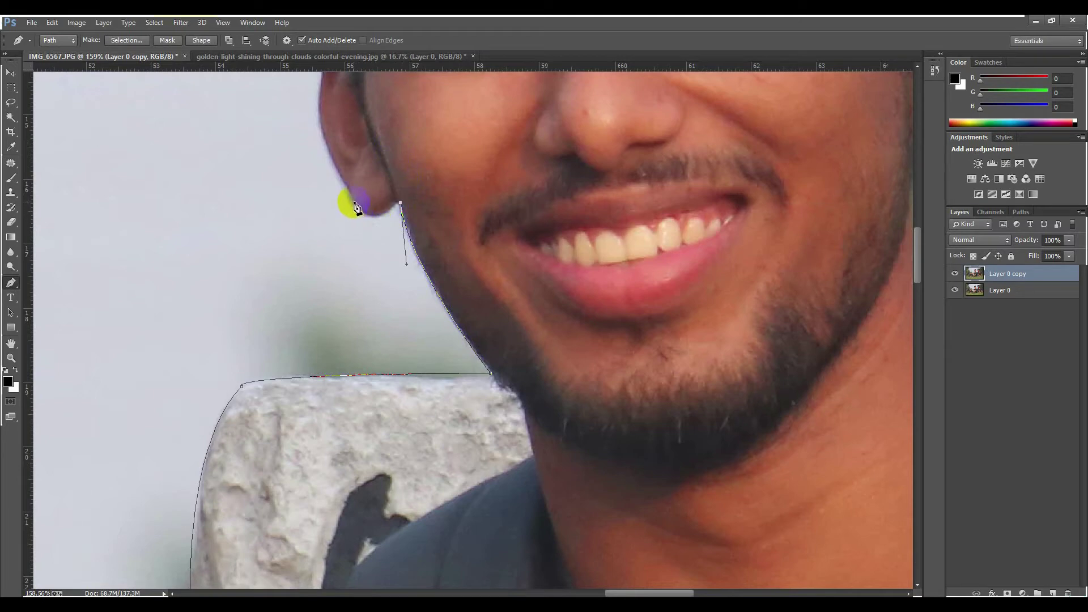
left_click_drag(354, 202, 337, 169)
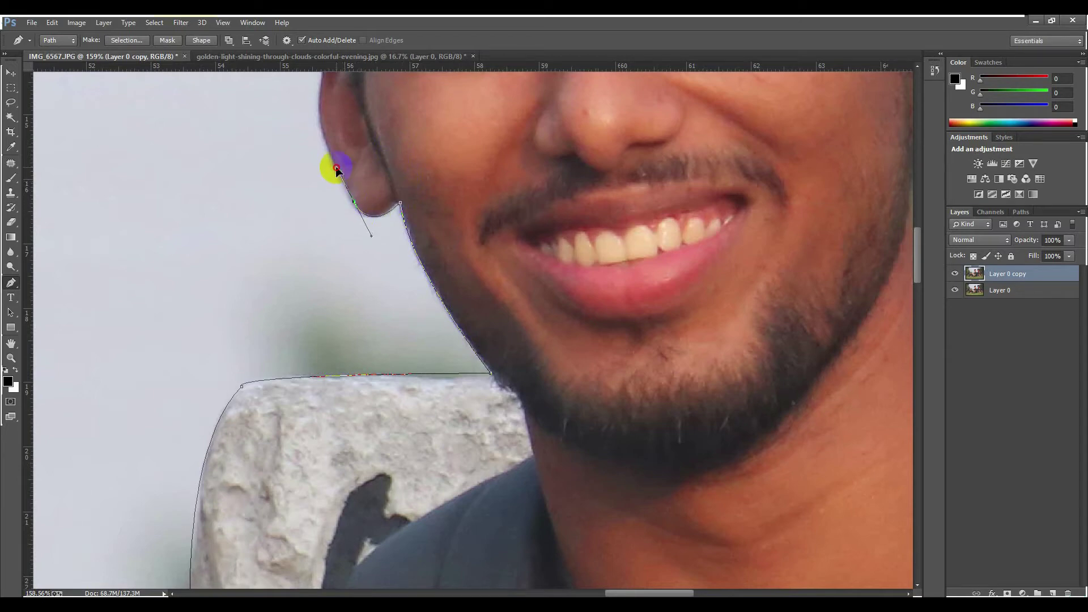
left_click(354, 203, "alt")
Step: Curve the path around the top of his ear to where the hair begins
scroll(338, 203, "up", 3)
scroll(318, 244, "up", 1)
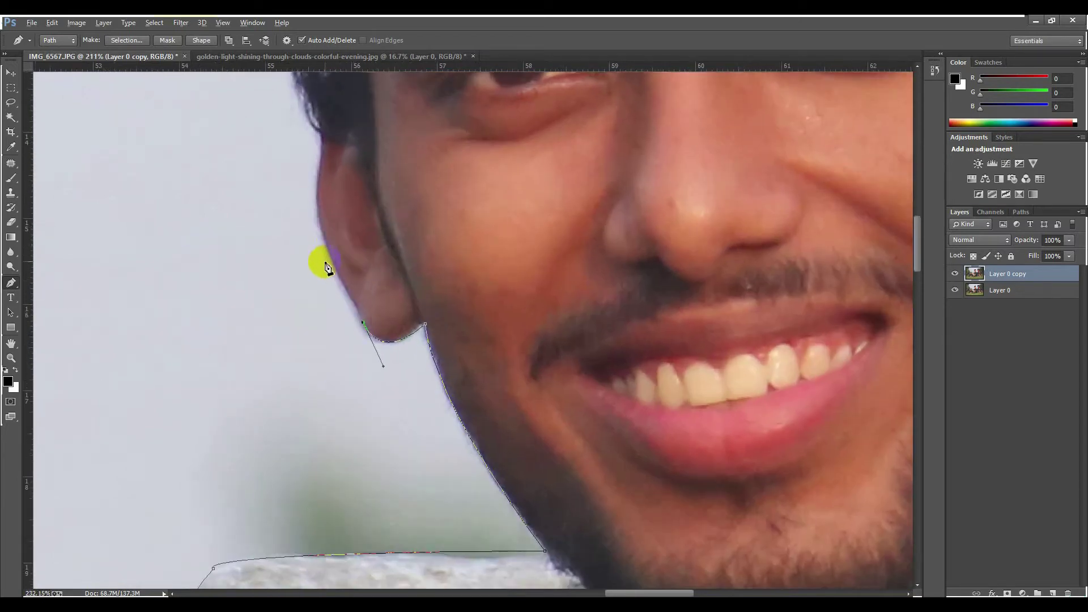
scroll(323, 266, "up", 1)
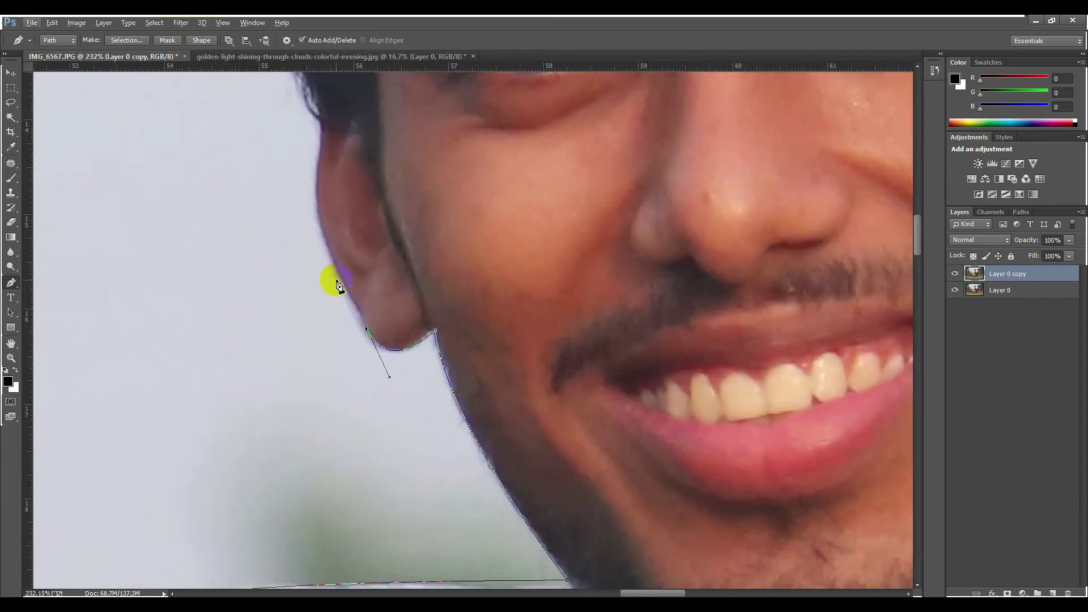
left_click(321, 236)
mouse_move(319, 236)
left_mouse_down()
mouse_move(345, 287)
mouse_move(328, 205)
left_mouse_up()
scroll(323, 272, "up", 3)
scroll(319, 277, "up", 1)
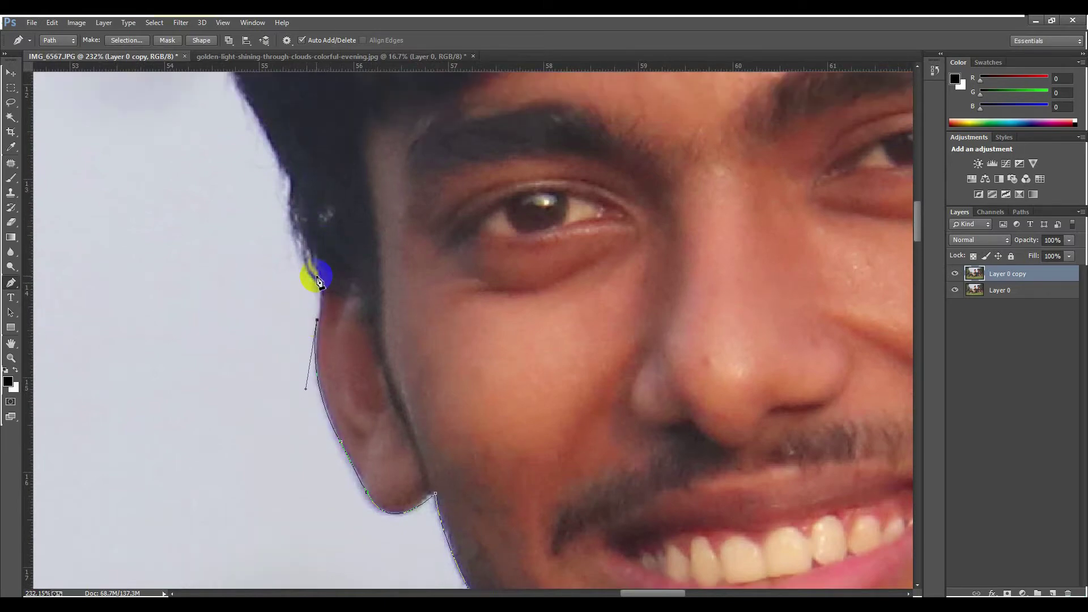
left_click_drag(317, 276, 319, 280)
scroll(321, 278, "down", 5, "alt")
scroll(316, 273, "up", 2)
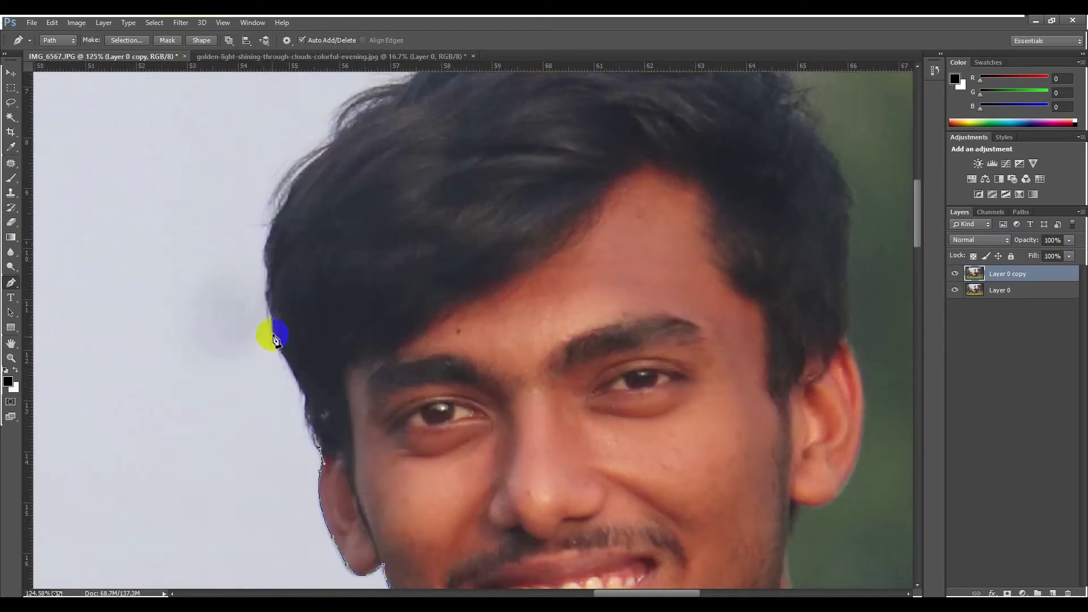
Step: Trace the path up the side and over the top of the right friend's hair
left_click_drag(273, 334, 266, 328)
scroll(274, 335, "down", 2, "alt")
scroll(281, 320, "down", 2, "alt")
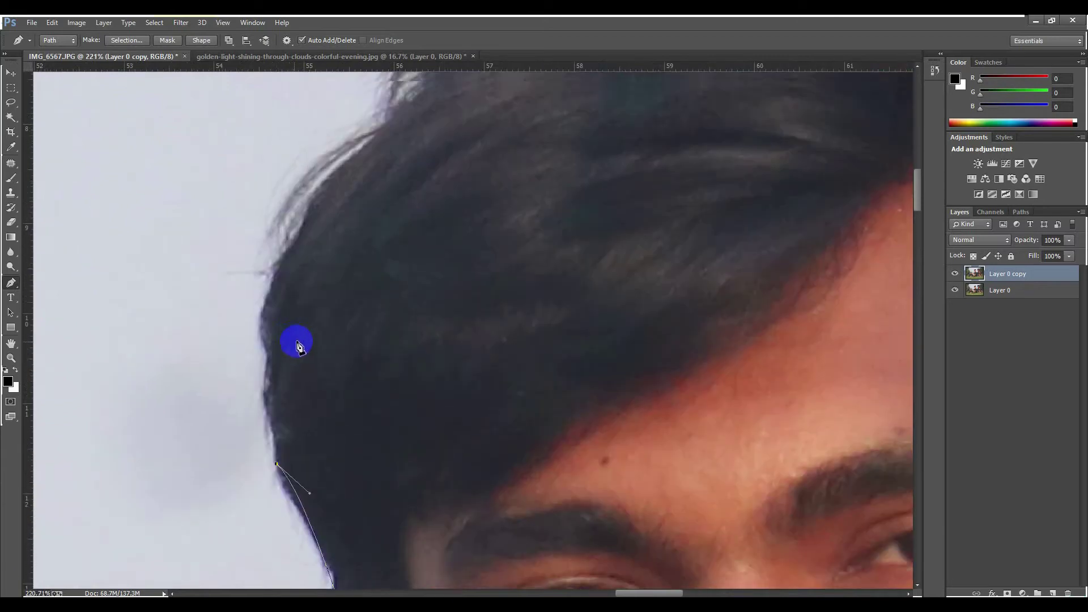
scroll(295, 346, "down", 1, "alt")
scroll(369, 279, "up", 2, "alt")
left_click_drag(416, 228, 600, 160)
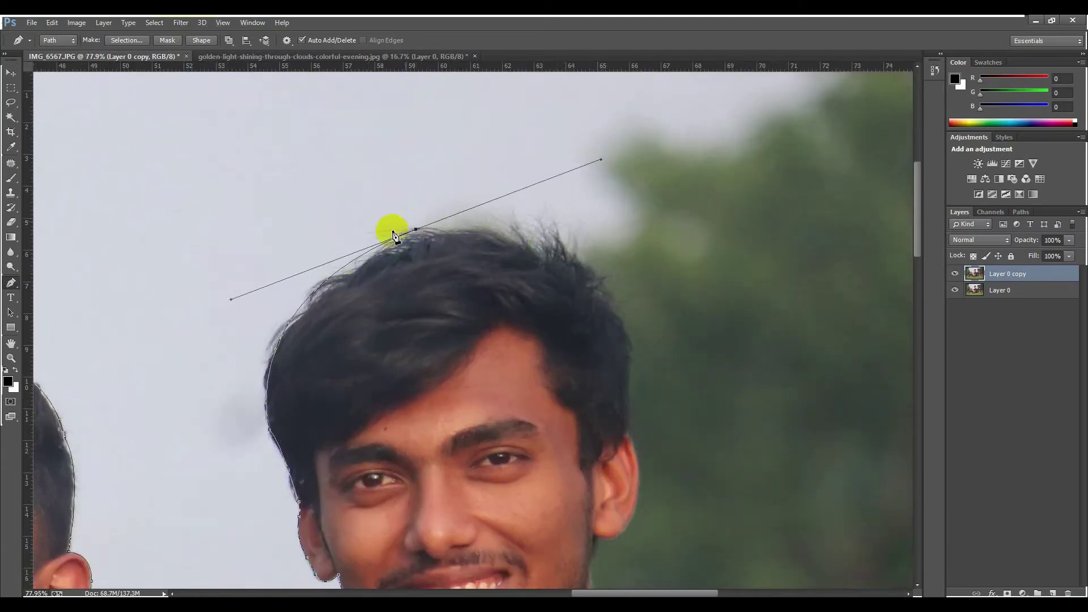
left_click(416, 229, "alt")
scroll(623, 263, "down", 2)
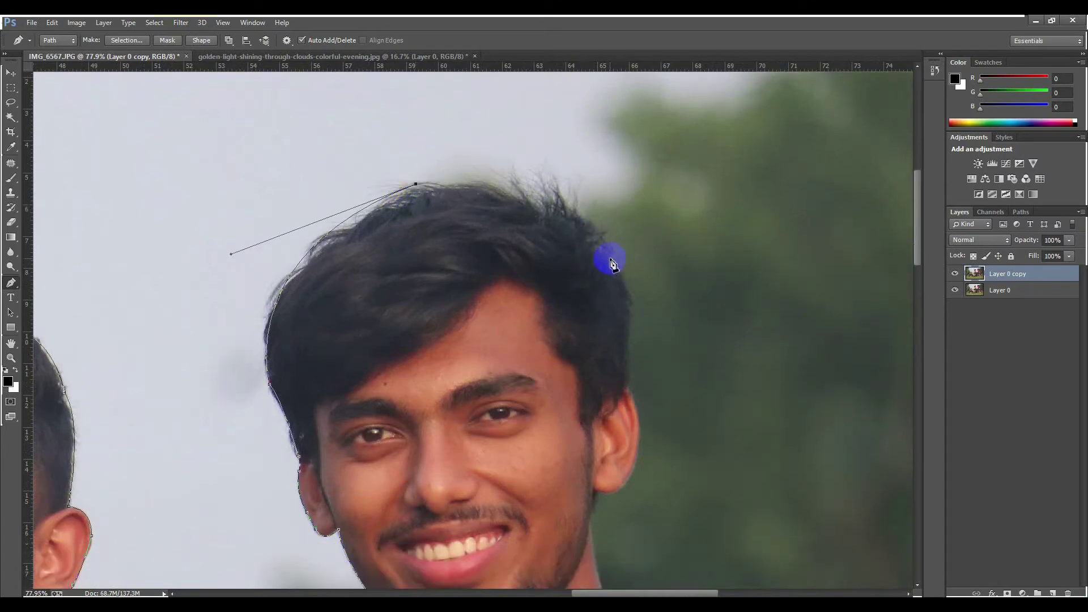
left_click_drag(609, 259, 667, 362)
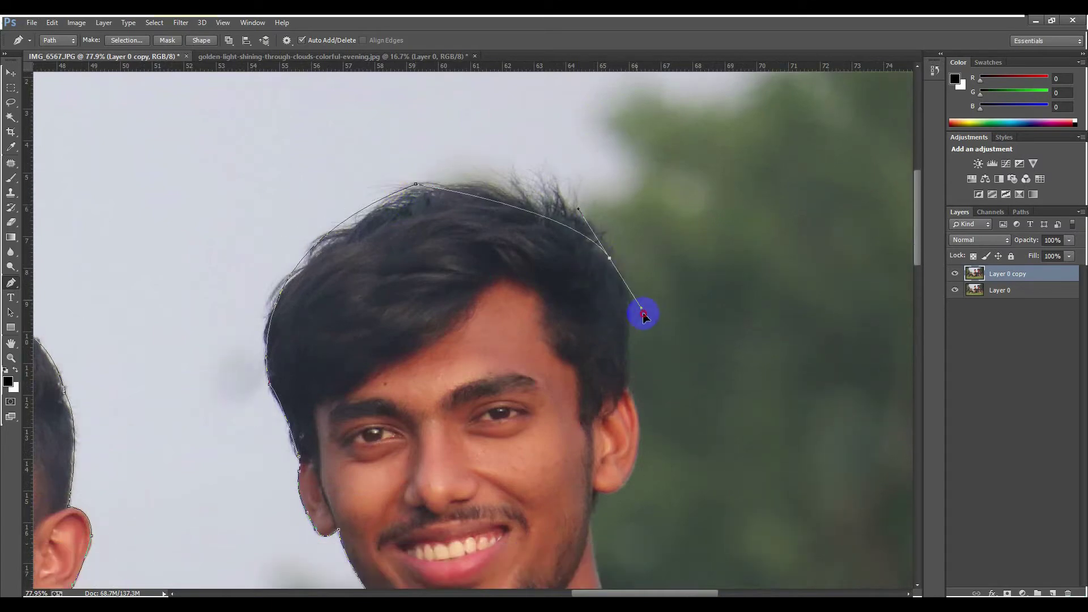
left_click(609, 259, "alt")
scroll(628, 272, "down", 3)
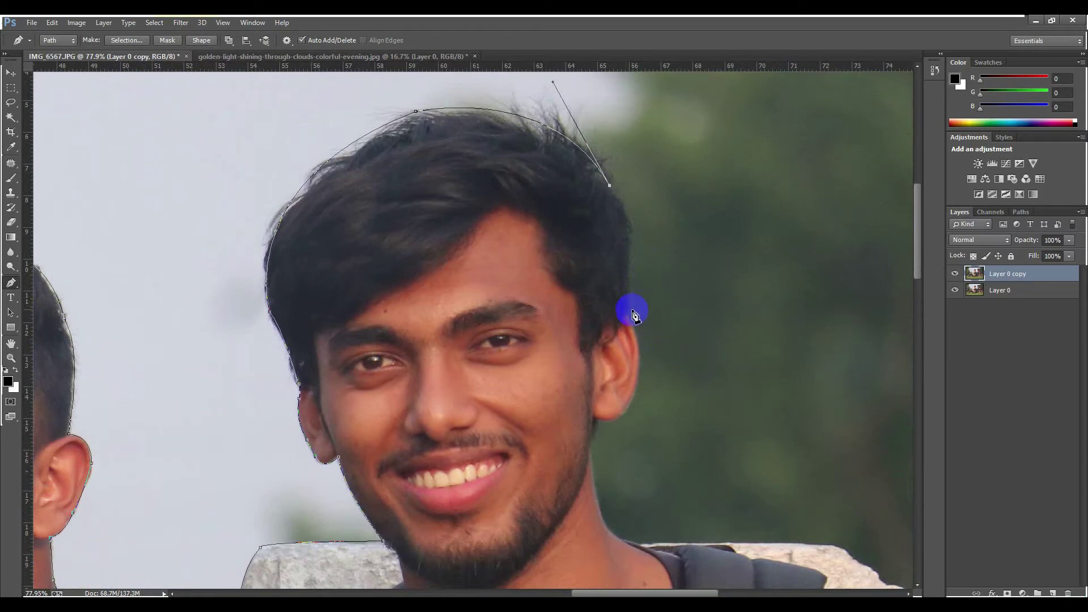
left_click_drag(627, 315, 610, 394)
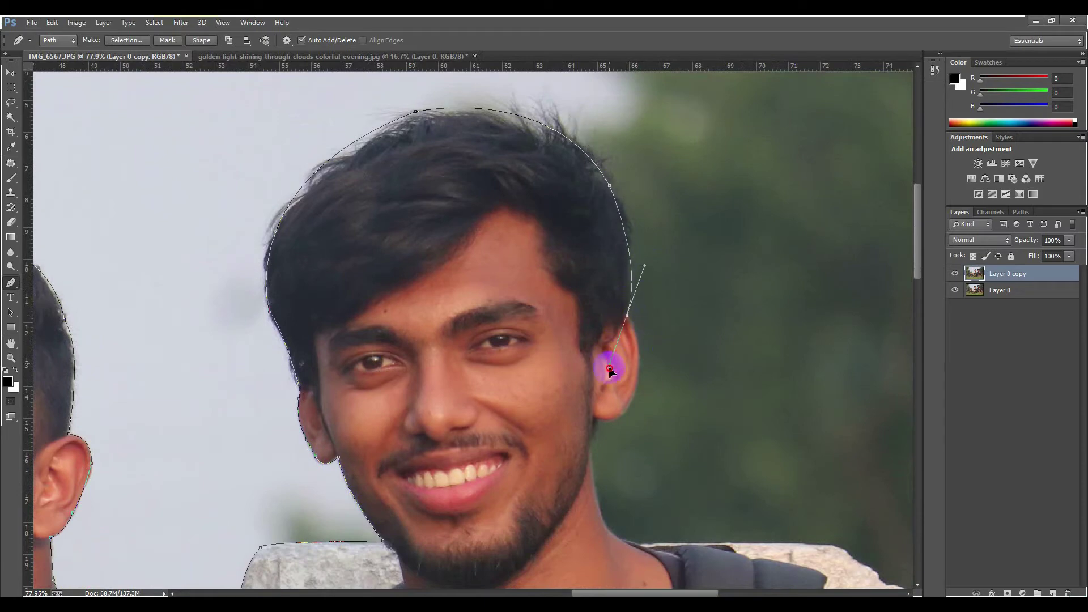
left_click(627, 315, "alt")
Step: Curve the path around his ear and down the jaw and neck, redoing one misplaced anchor
scroll(646, 318, "down", 3)
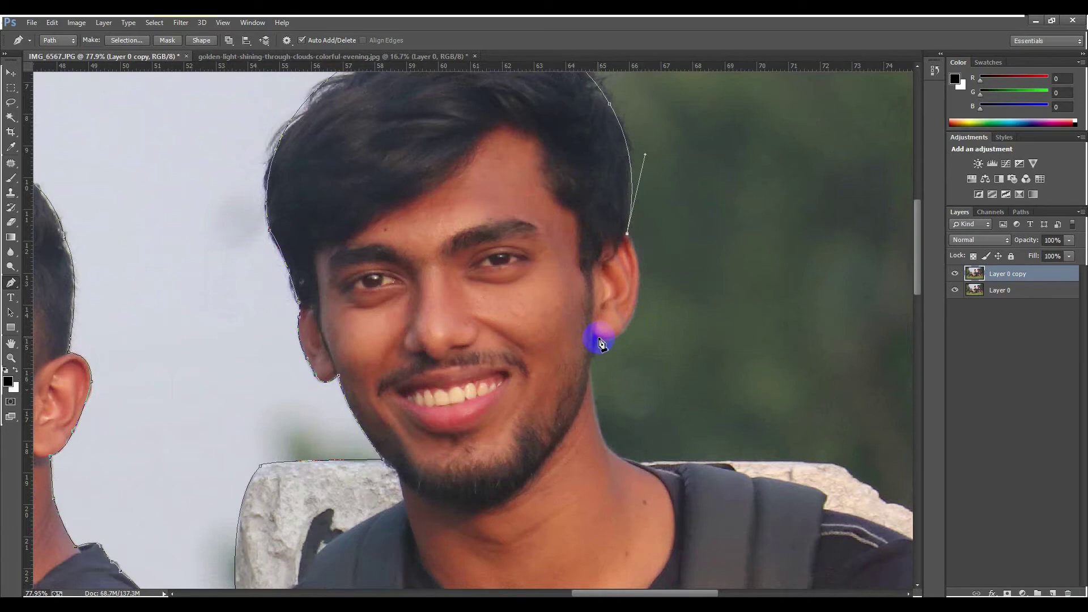
mouse_move(599, 338)
left_mouse_down()
mouse_move(532, 342)
mouse_move(527, 354)
left_mouse_up()
key("ctrl+z")
left_click_drag(632, 314, 617, 339)
left_click_drag(602, 339, 617, 348)
scroll(595, 328, "down", 2)
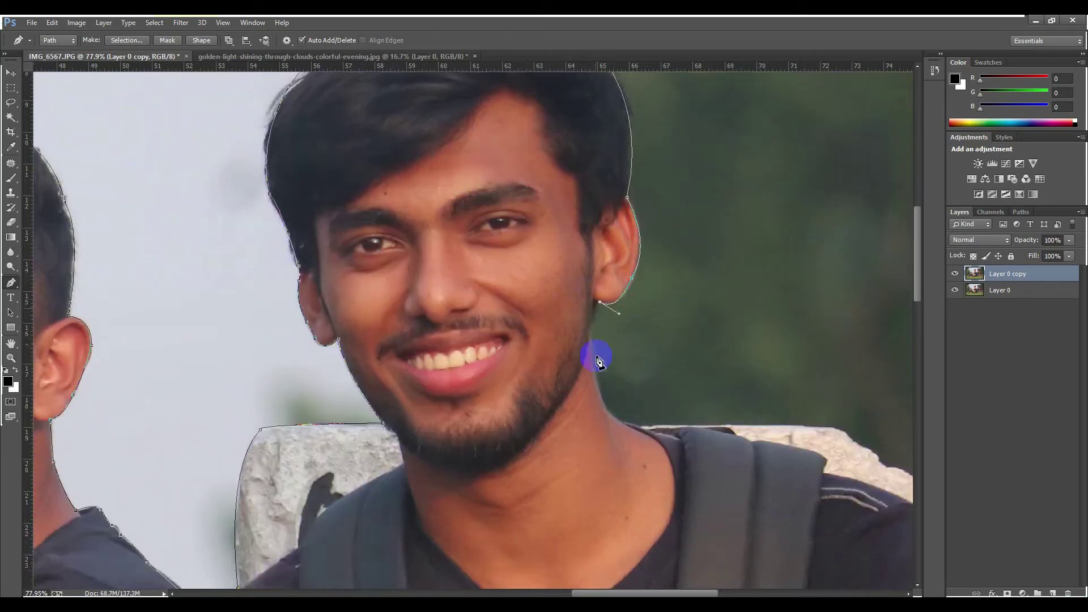
left_click_drag(592, 307, 601, 337)
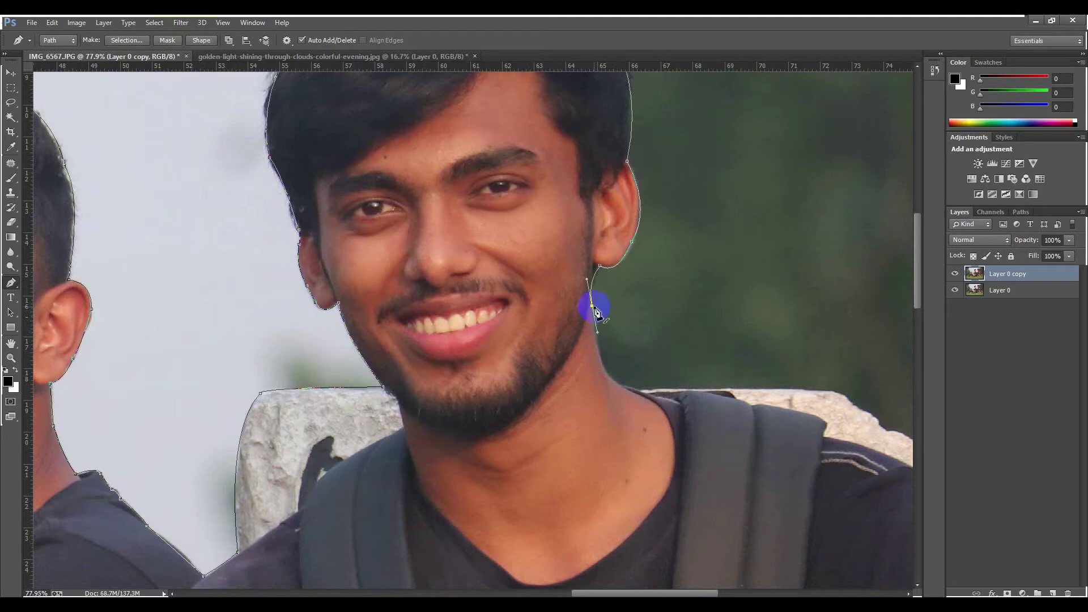
scroll(597, 317, "down", 2)
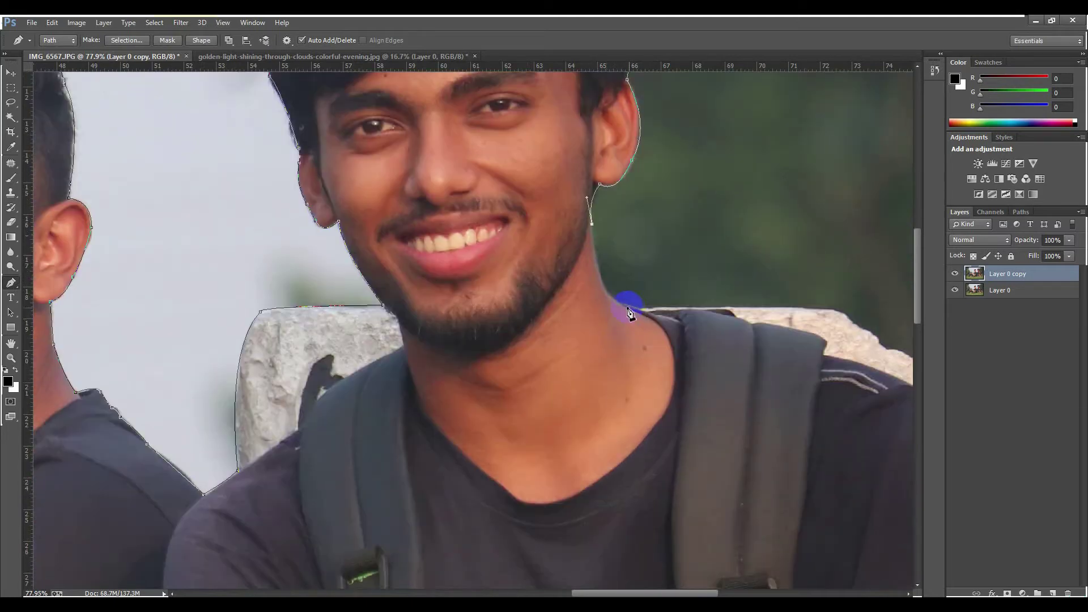
left_click_drag(623, 307, 646, 323)
Step: Anchor the path along the rock edge down to where it meets his shoulder
left_click(838, 312)
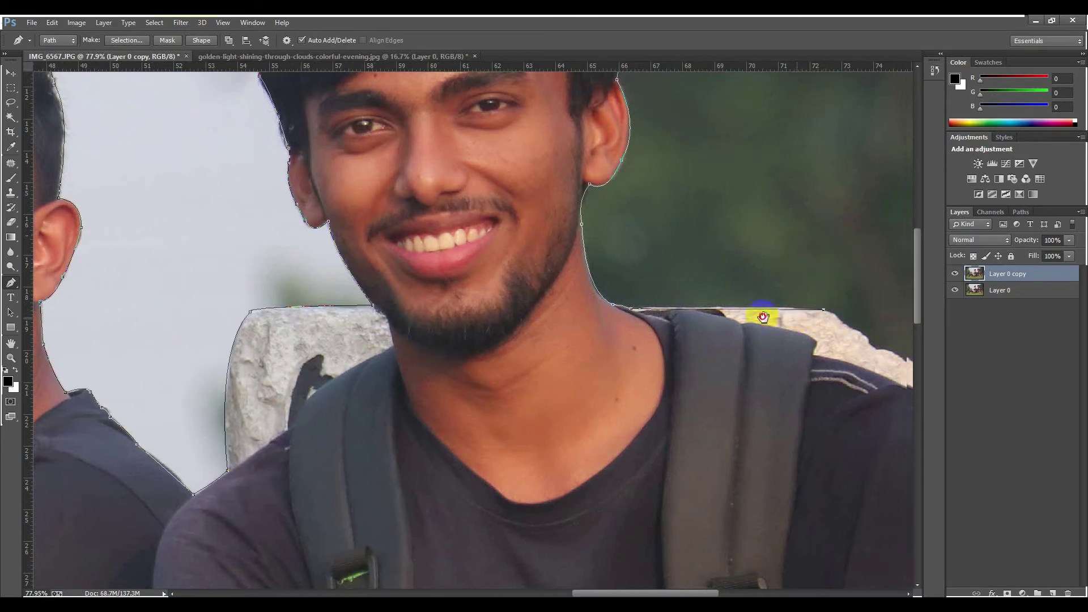
left_click_drag(836, 315, 488, 283)
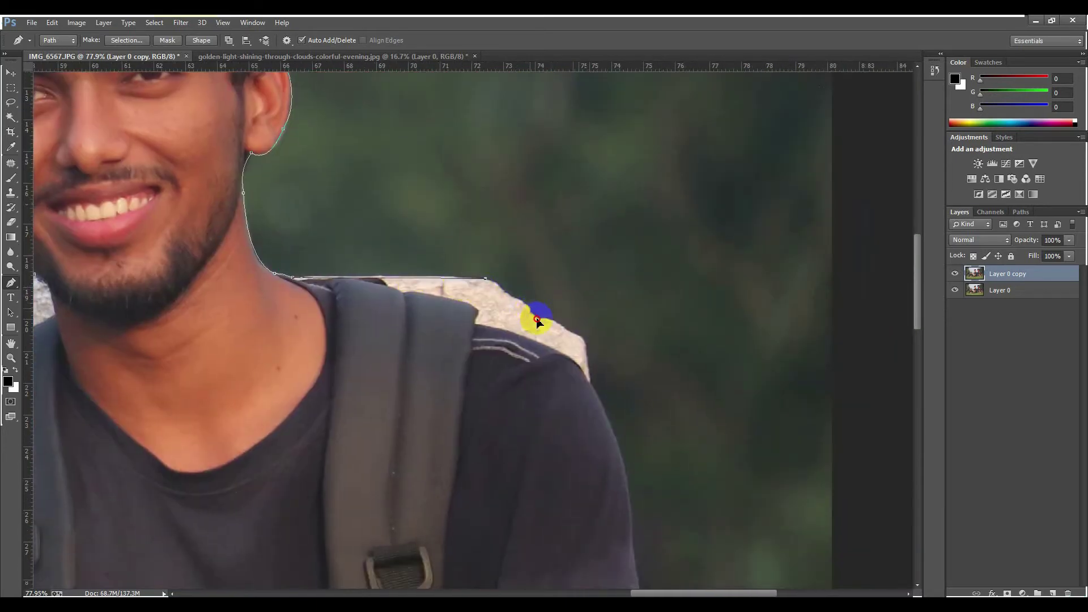
left_click_drag(542, 324, 532, 312)
left_click(585, 349)
key("ctrl+z")
scroll(578, 317, "down", 2)
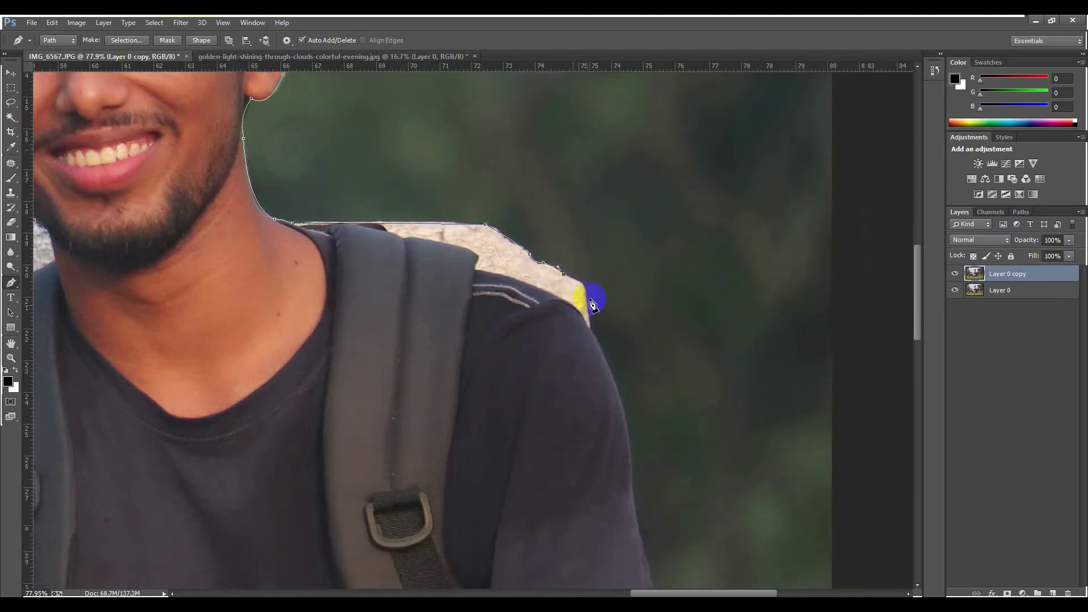
left_click(587, 308)
left_click(590, 300)
left_click(591, 323)
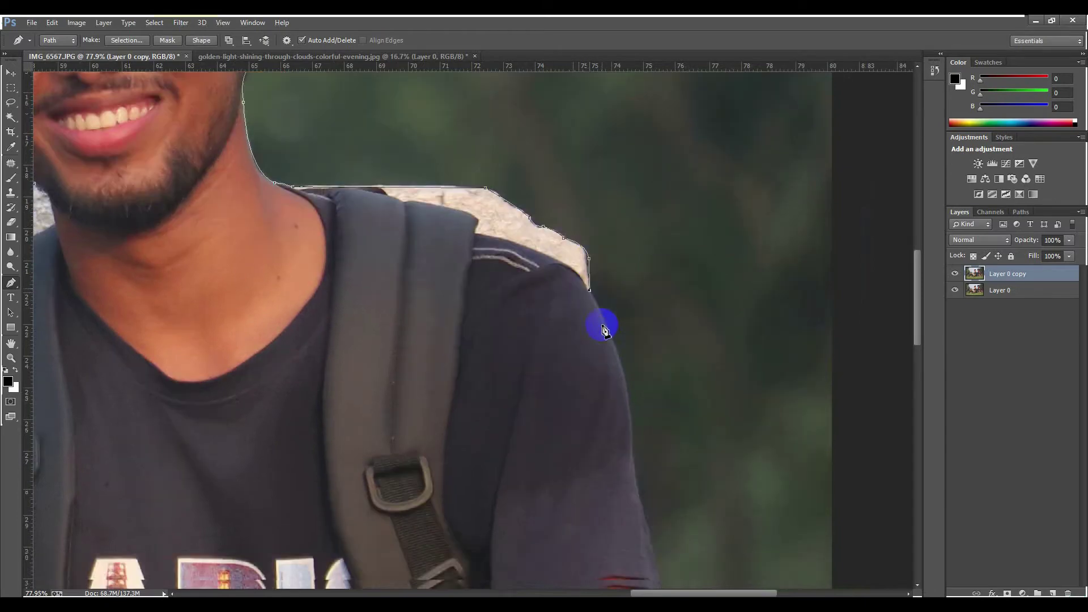
scroll(603, 323, "down", 5)
Step: Curve the path down the right friend's shoulder, sleeve and outer forearm
left_click_drag(634, 245, 635, 323)
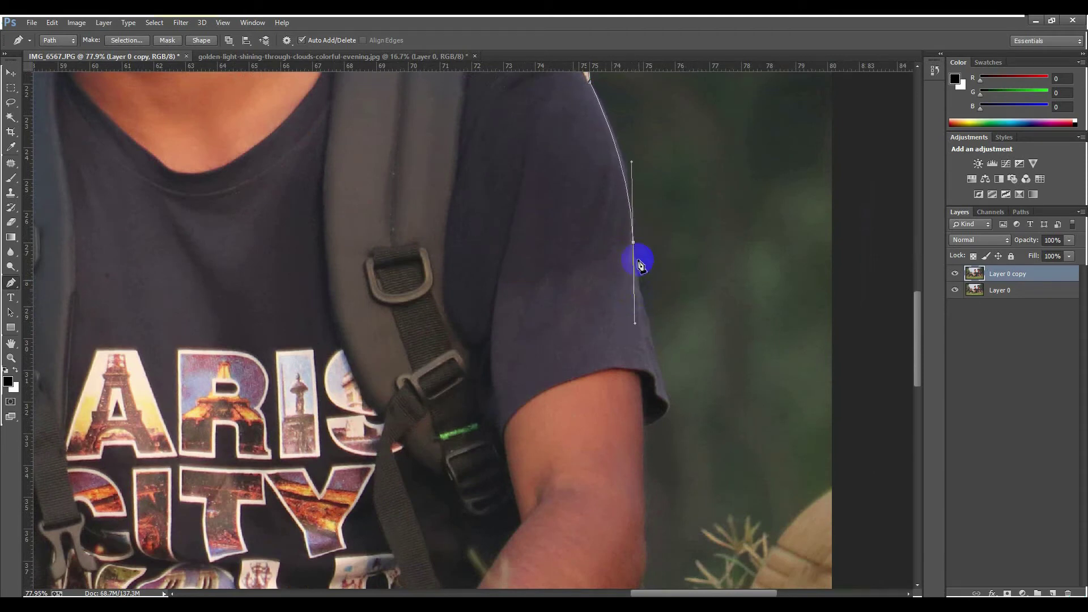
scroll(641, 244, "down", 1)
scroll(660, 278, "down", 1)
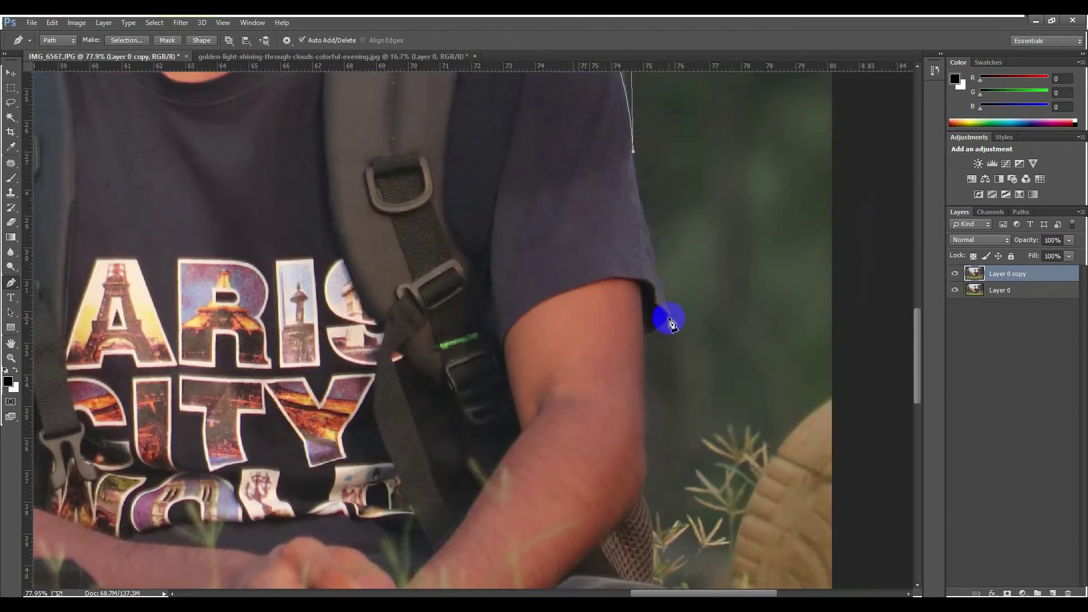
left_click_drag(668, 319, 624, 339)
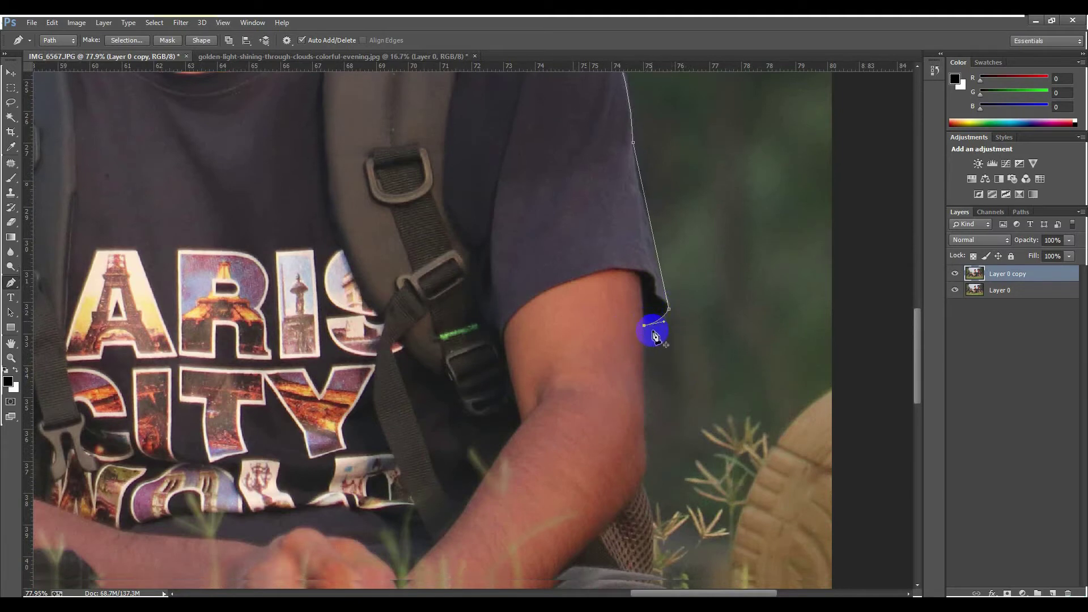
scroll(651, 328, "down", 5)
mouse_move(644, 277)
left_mouse_down()
mouse_move(656, 299)
mouse_move(646, 281)
left_mouse_up()
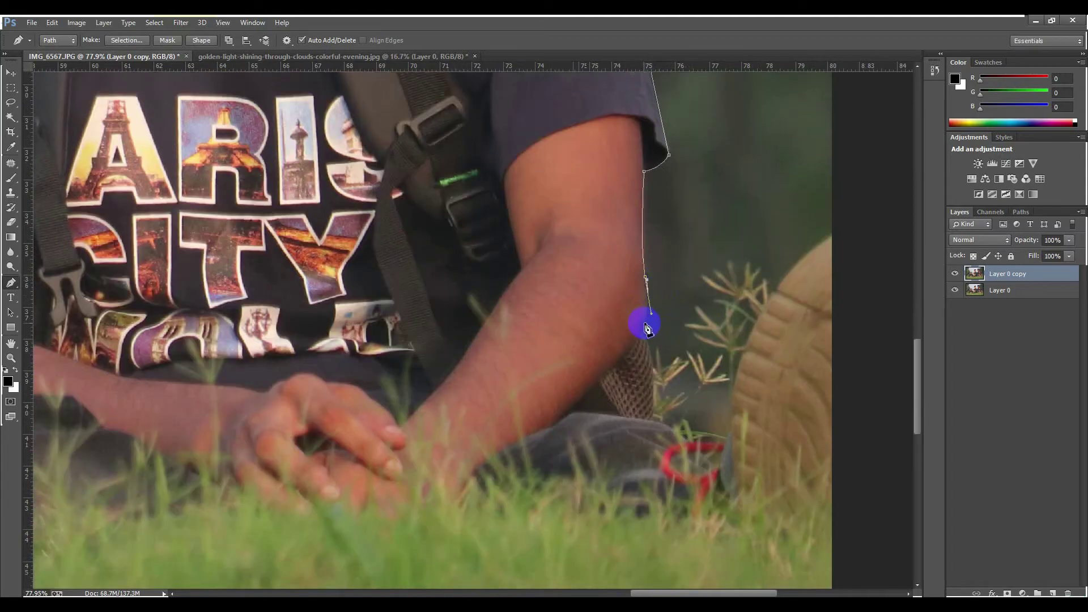
left_click_drag(662, 357, 659, 361)
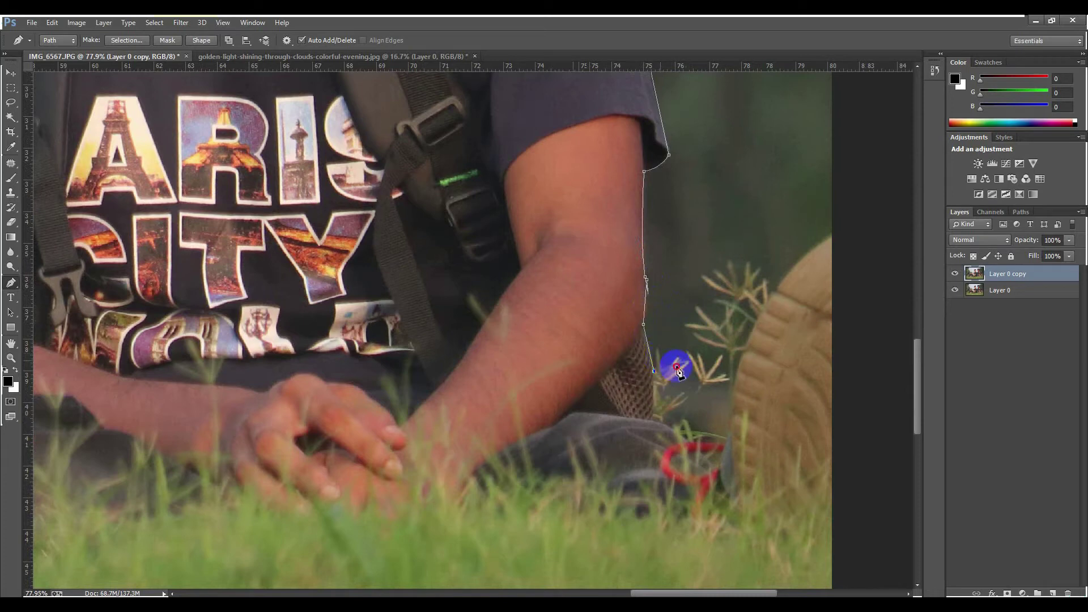
Step: Zigzag the path around the grass tufts beside the shoe
left_click(718, 411)
left_click(722, 387)
left_click(724, 377)
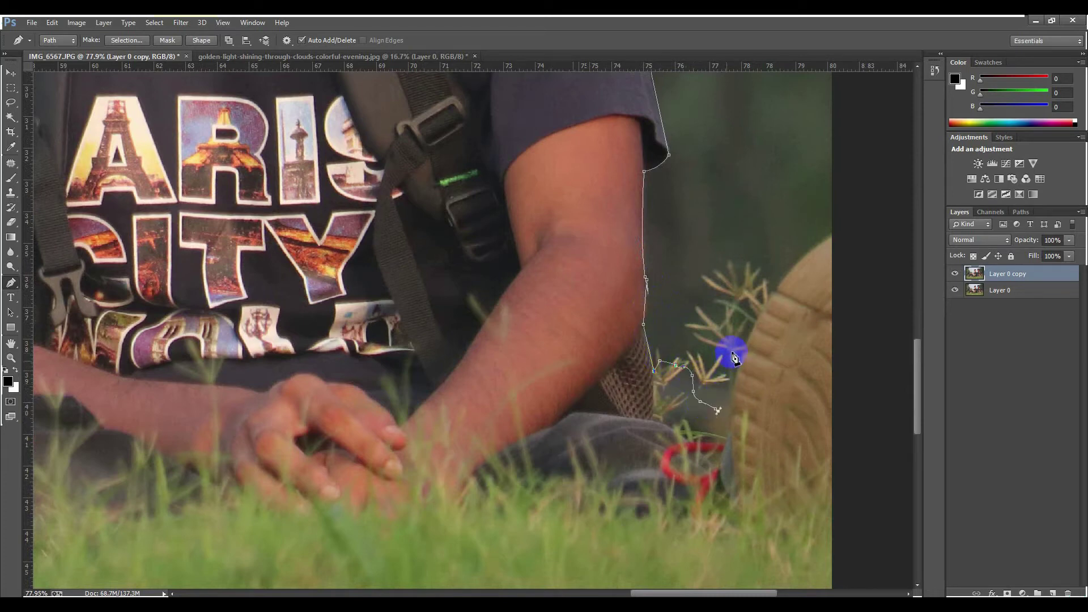
left_click_drag(733, 344, 761, 307)
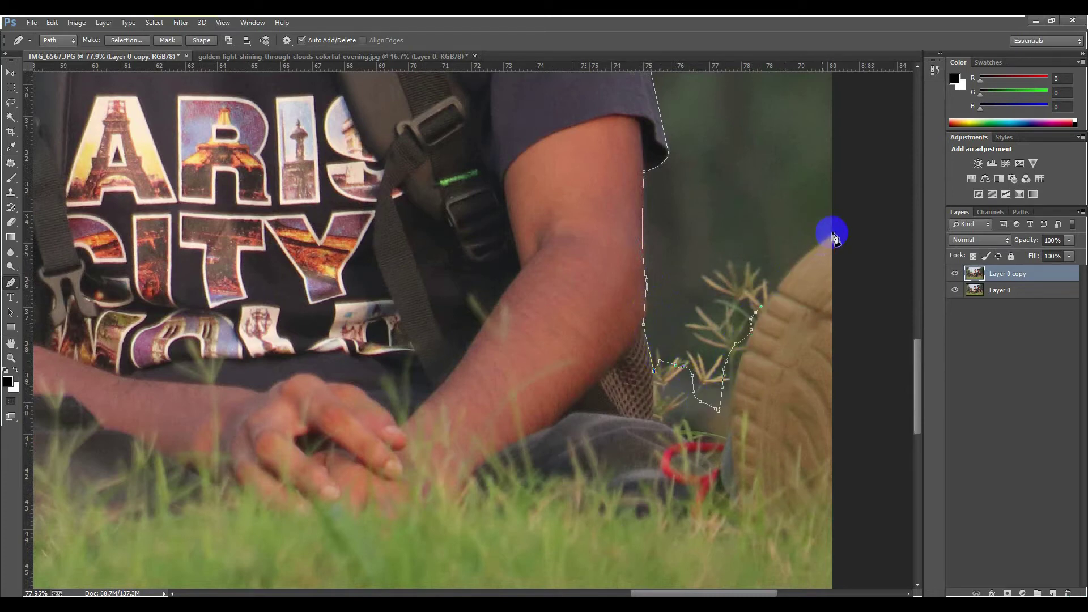
Step: Fit the whole image on screen and close the path with anchors outside the right, bottom and left edges
key("ctrl+0")
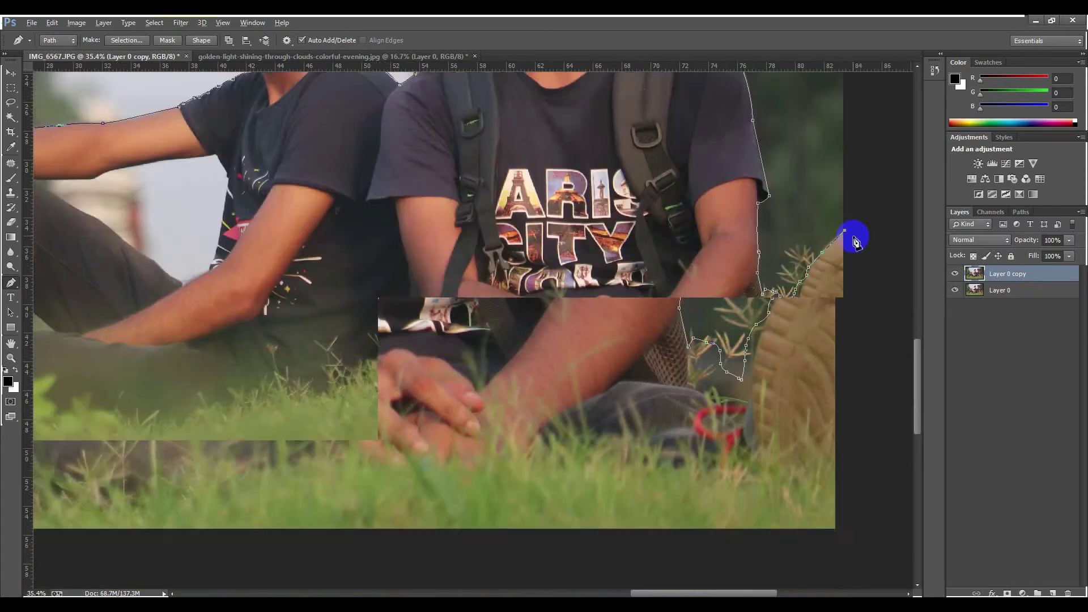
left_click(804, 496)
left_click(750, 557)
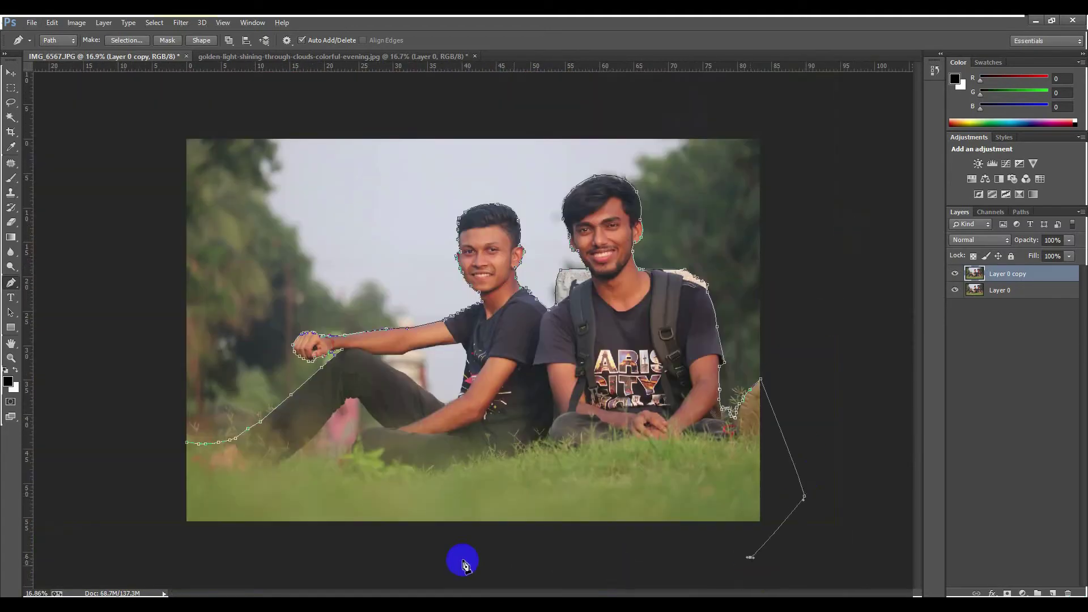
left_click(431, 560)
left_click(206, 543)
left_click(139, 511)
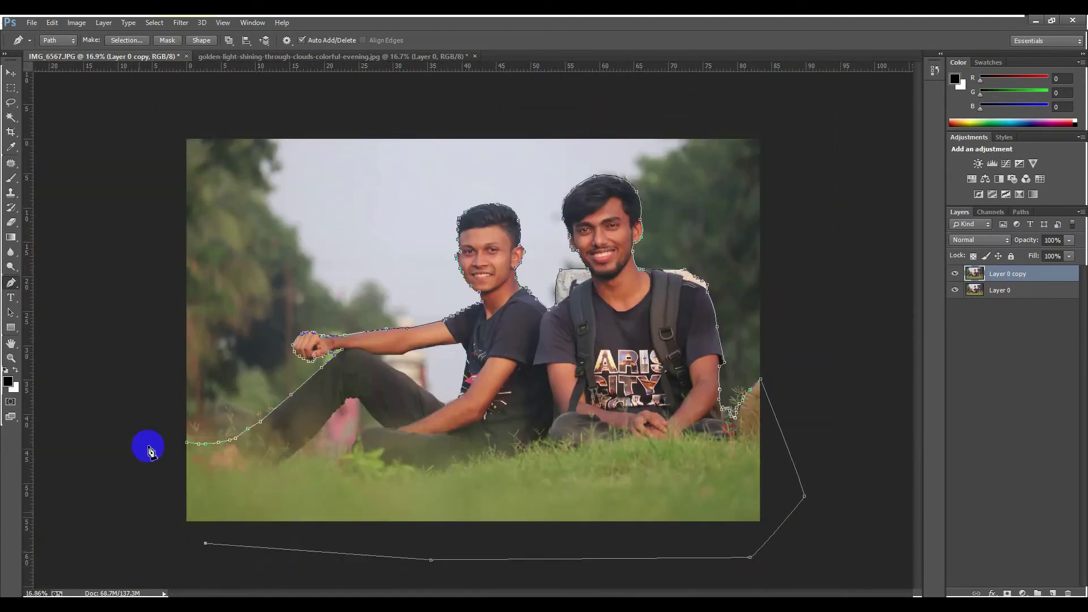
left_click(148, 446)
left_click(187, 444)
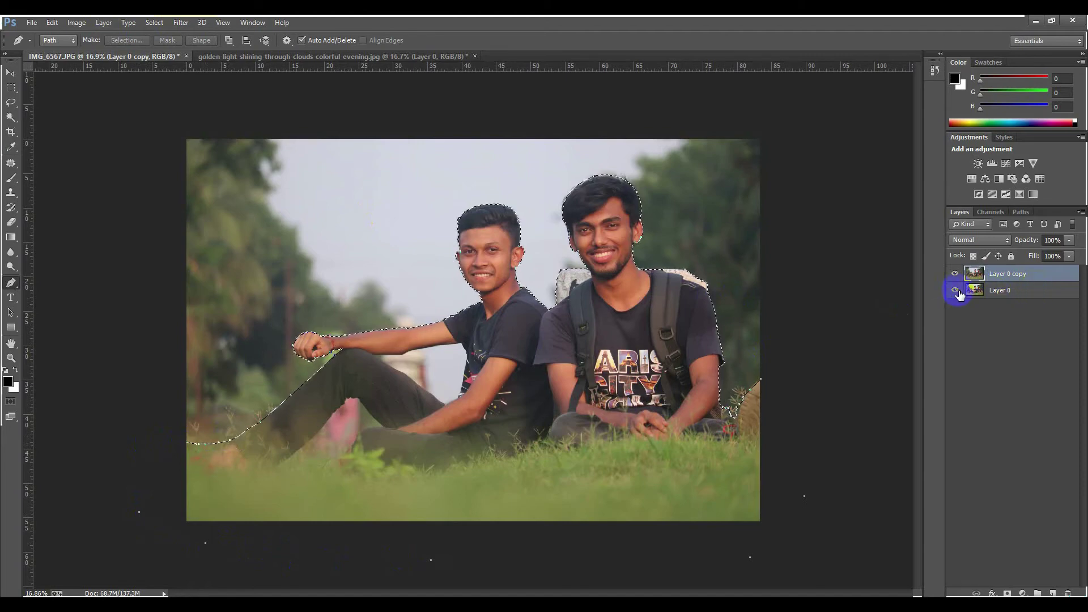
Step: Mask Layer 0 copy to the selection, hide Layer 0, and target the copy's image thumbnail
scroll(515, 453, "down", 3)
scroll(369, 474, "up", 3)
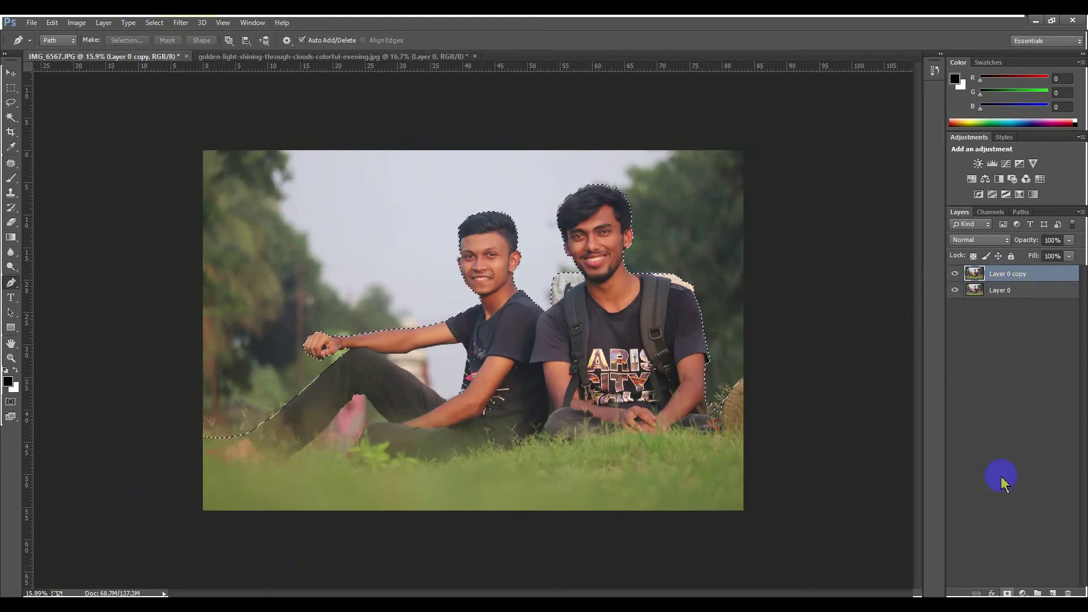
left_click(1007, 593)
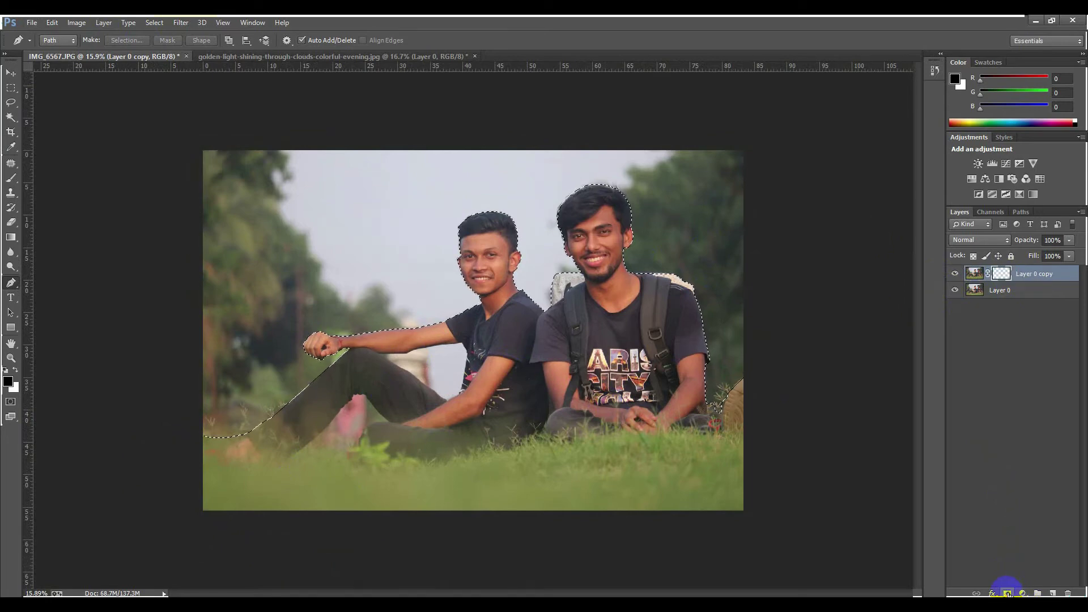
left_click(955, 291)
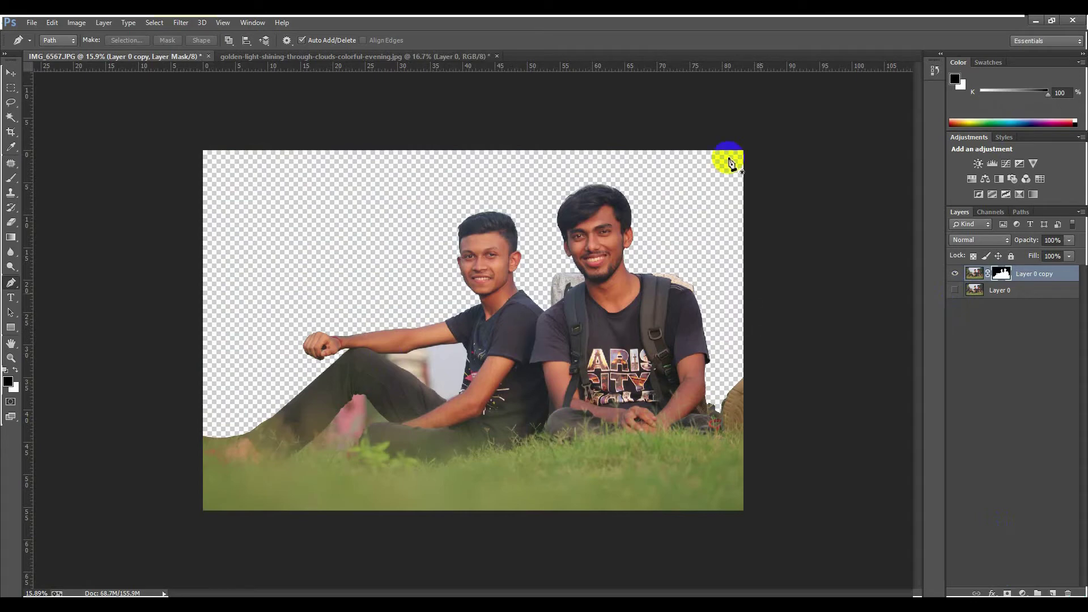
left_click(982, 276)
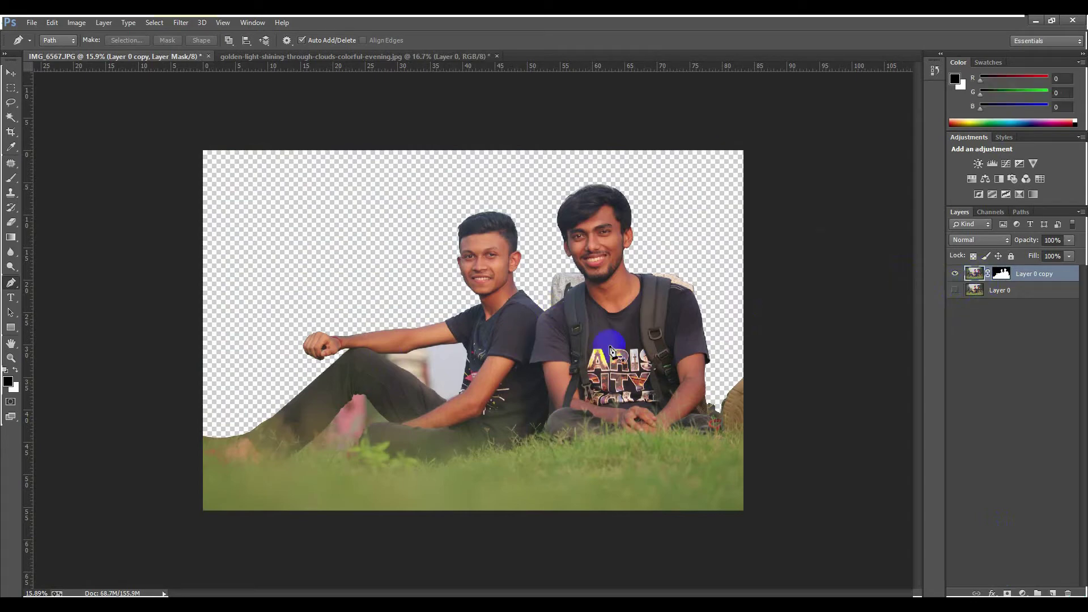
Step: Start a Pen outline of the arm–leg gap along the left friend's forearm underside to the armpit
scroll(408, 371, "up", 3)
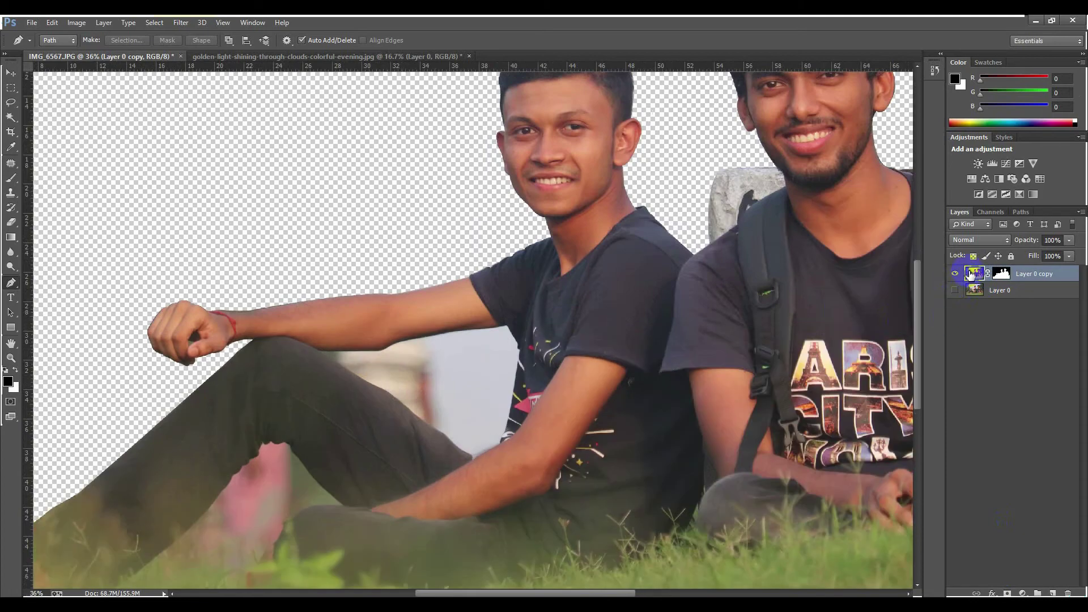
scroll(316, 360, "up", 1)
scroll(316, 359, "up", 2)
scroll(302, 340, "up", 1)
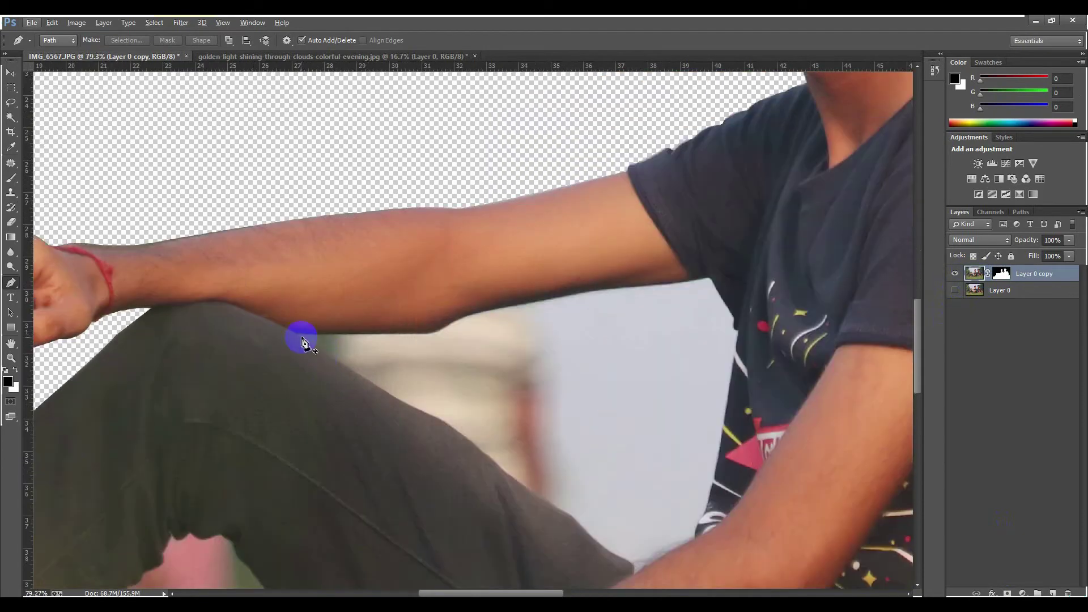
left_click(293, 333)
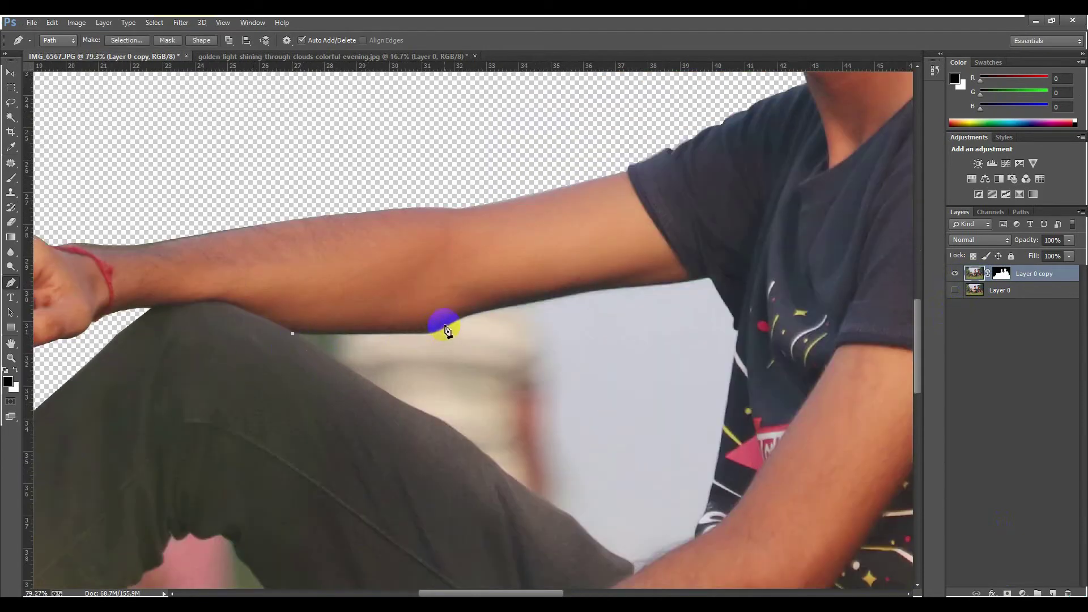
left_click_drag(445, 324, 466, 311)
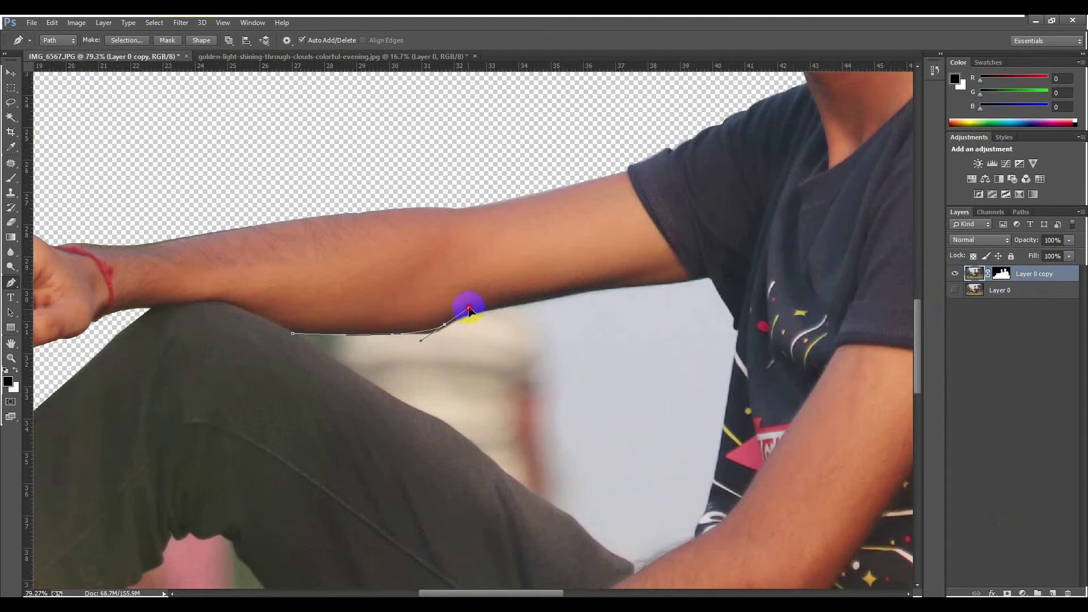
key("ctrl+z")
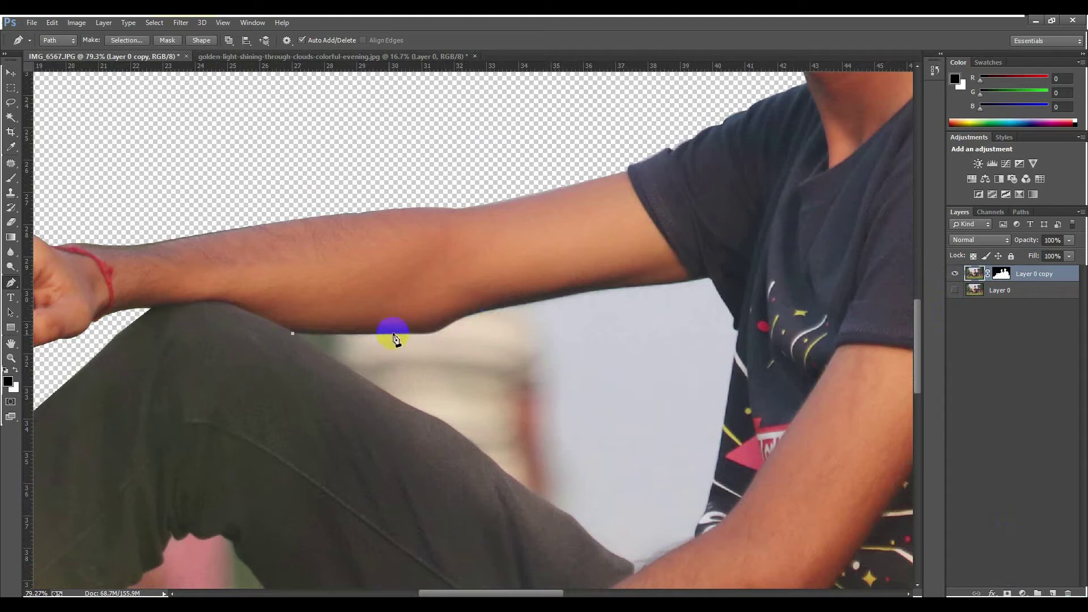
left_click(406, 333)
left_click_drag(466, 313, 500, 290)
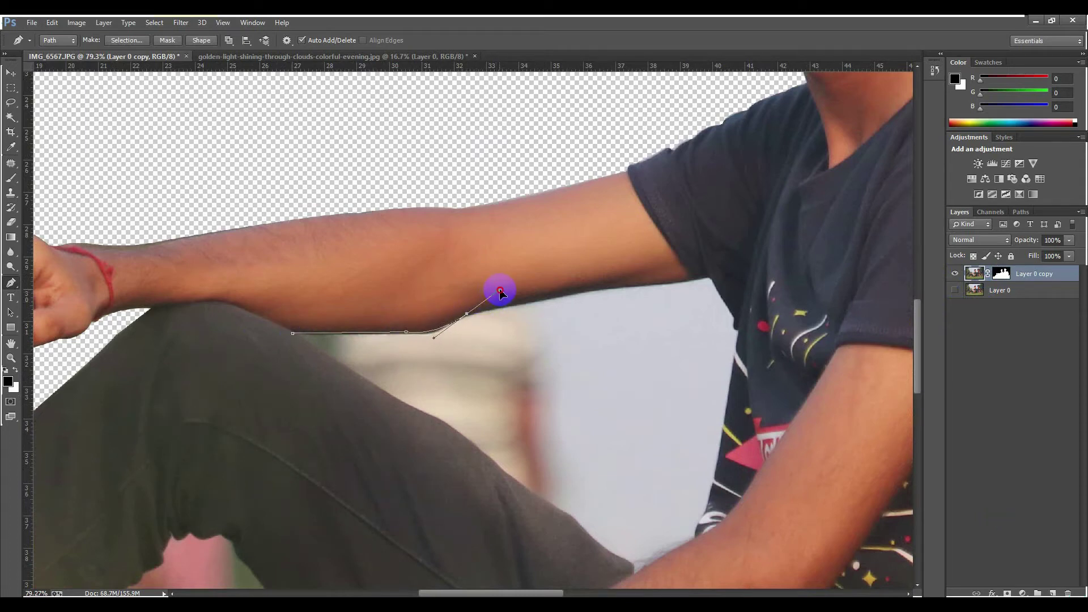
left_click(466, 313, "alt")
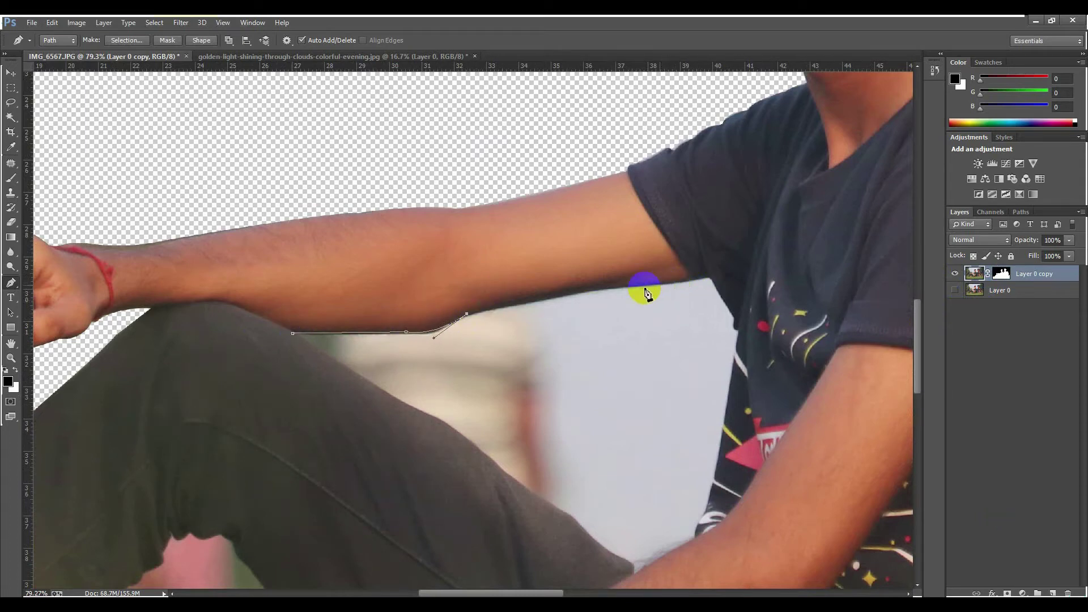
left_click_drag(631, 287, 656, 289)
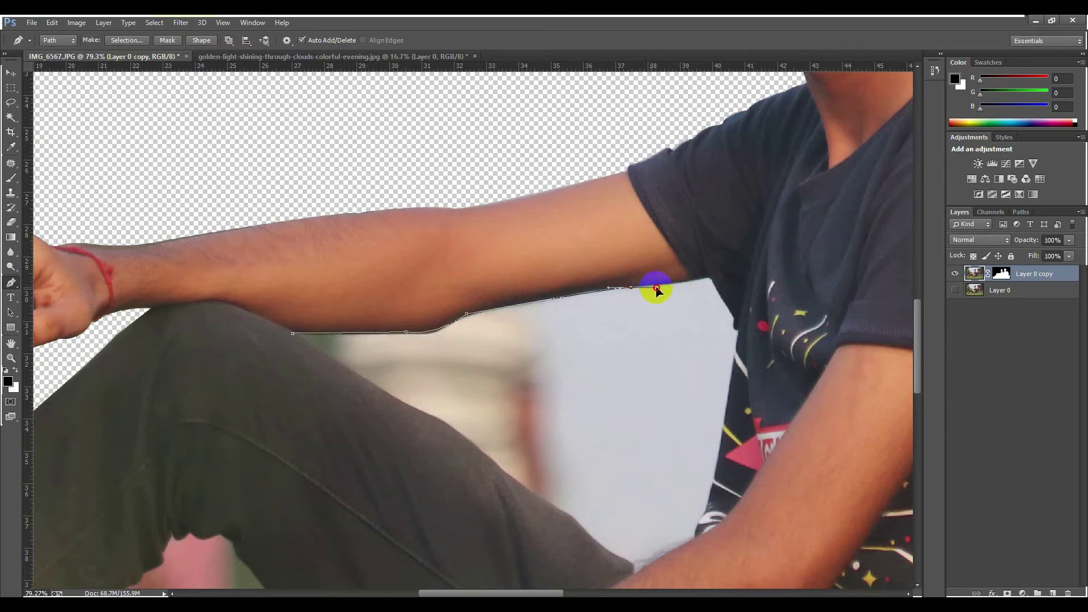
left_click(630, 287, "alt")
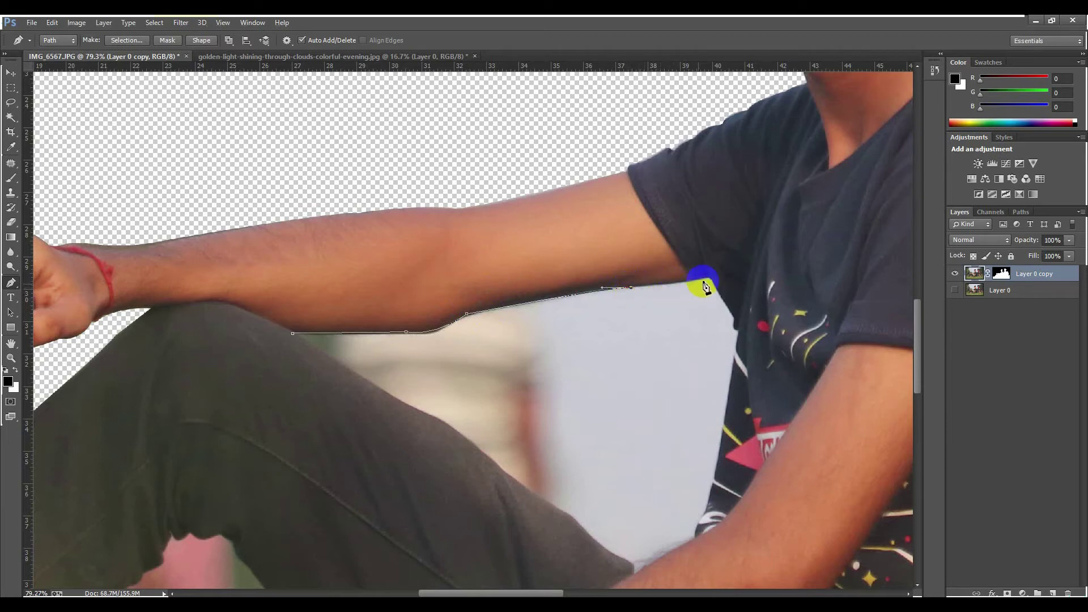
left_click_drag(715, 276, 713, 287)
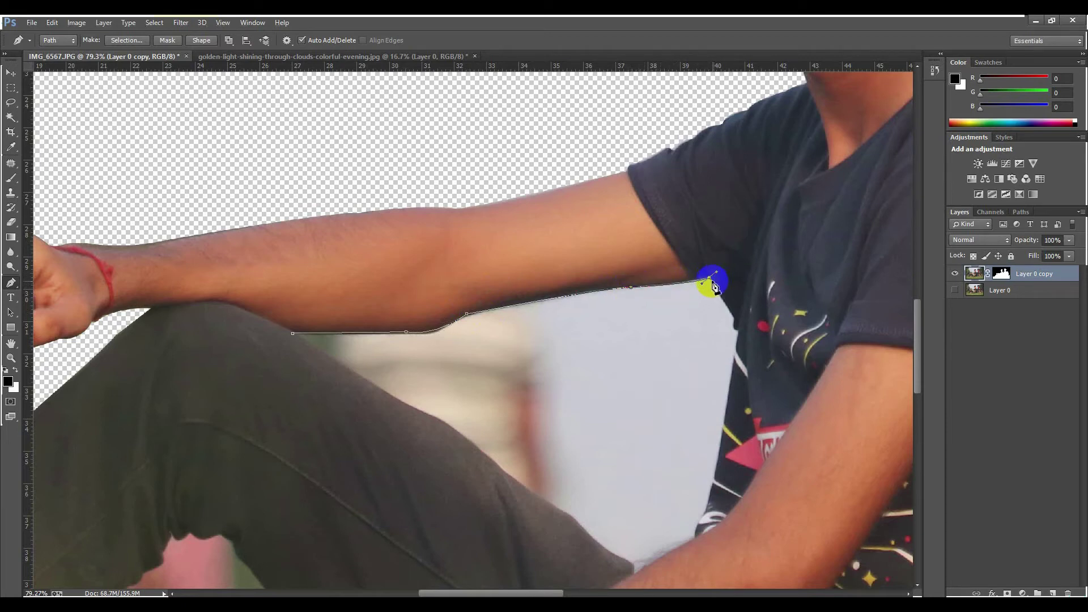
left_click(709, 278, "alt")
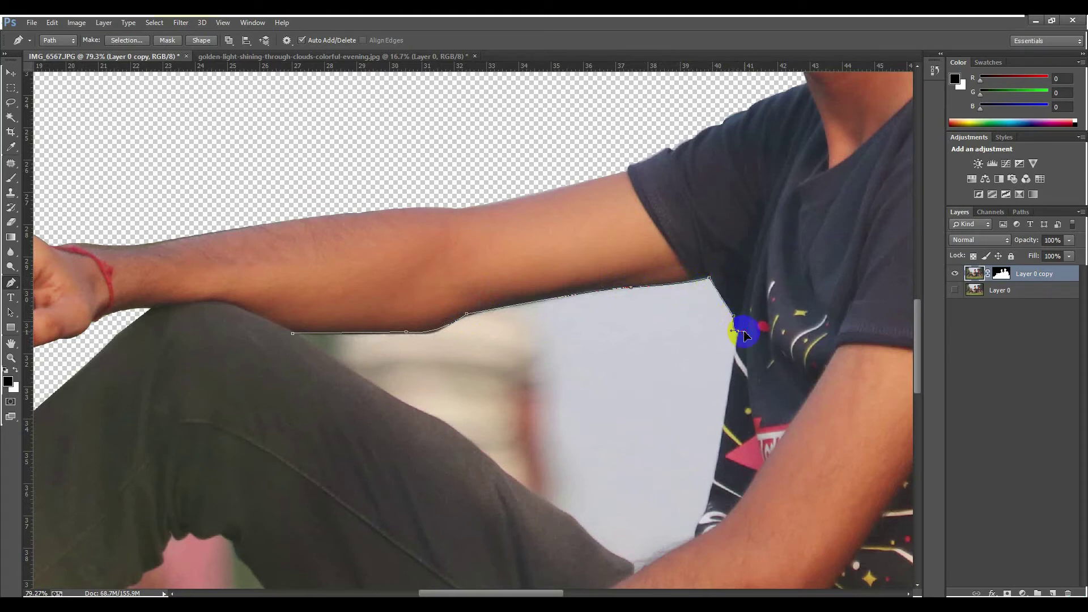
Step: Finish the outline down the shirt side and along the thigh, closing it at the start point
scroll(731, 343, "down", 1)
scroll(722, 352, "down", 3)
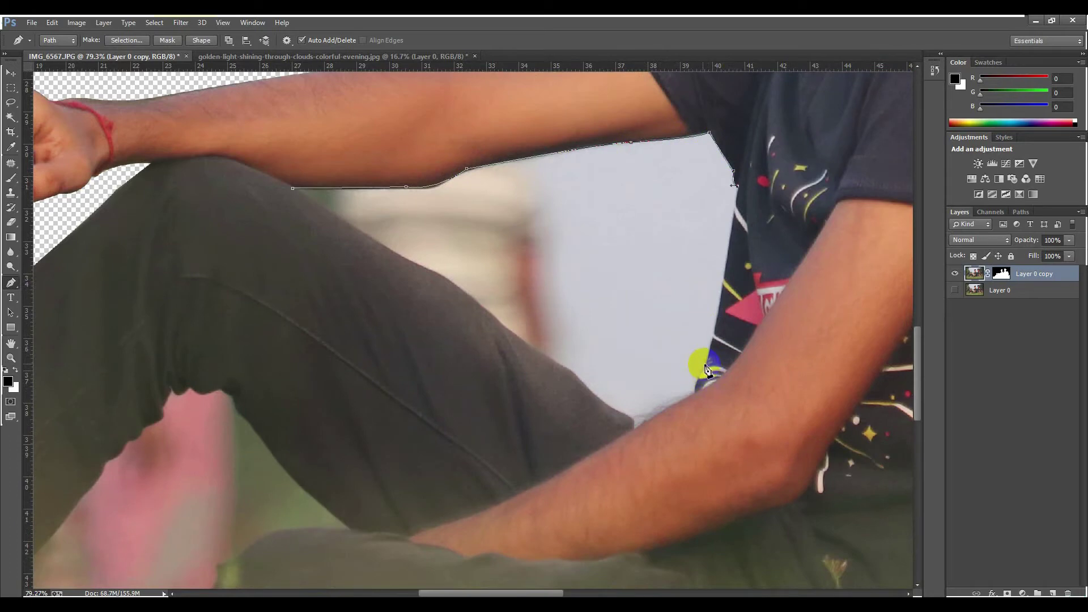
left_click(707, 367)
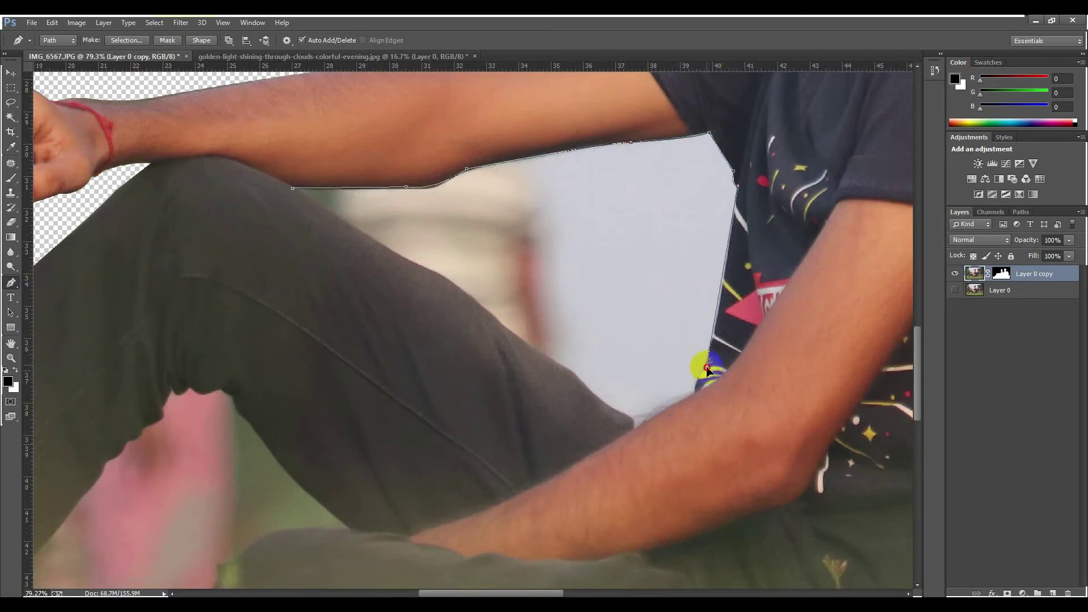
left_click(693, 398)
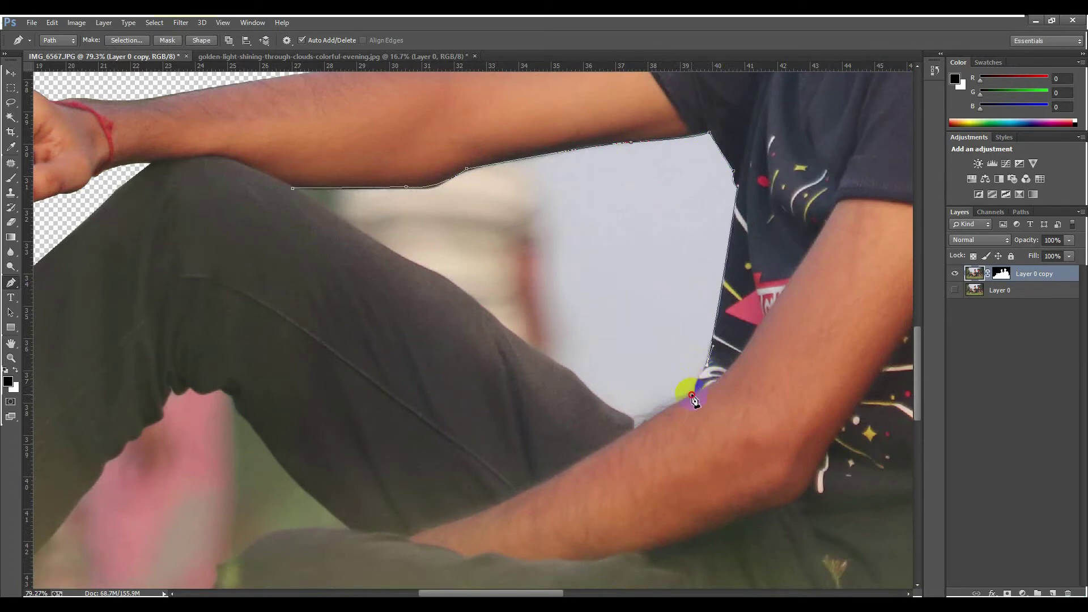
left_click(632, 427)
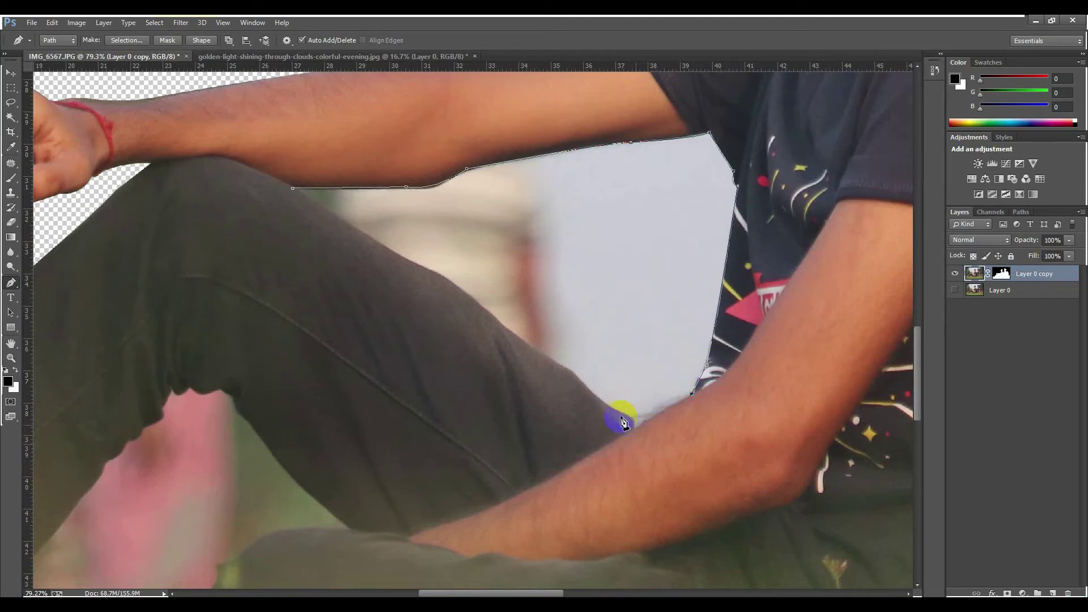
scroll(623, 422, "up", 5)
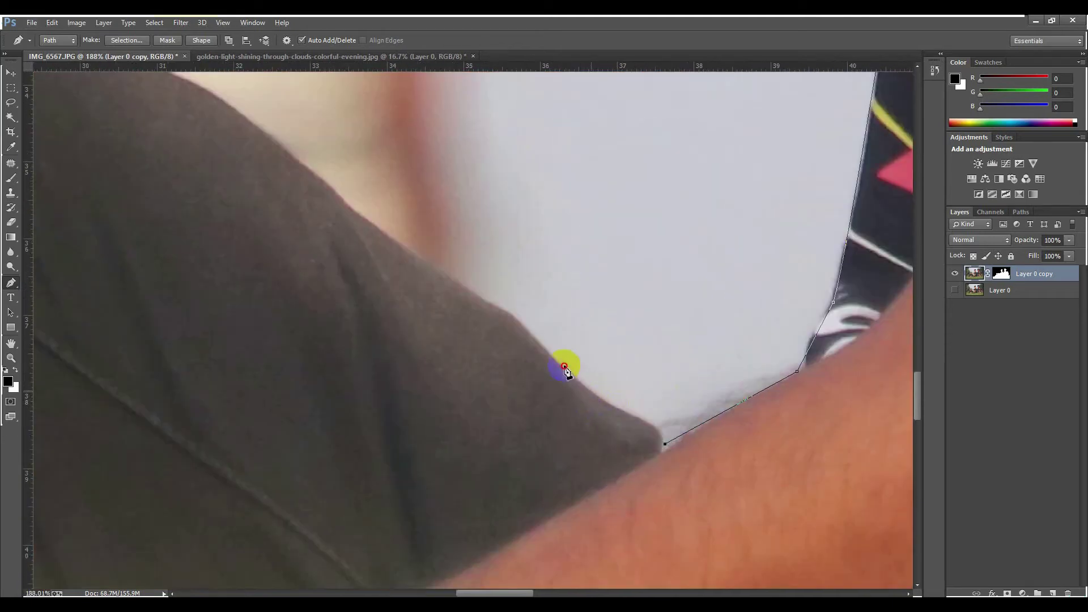
left_click_drag(564, 370, 594, 394)
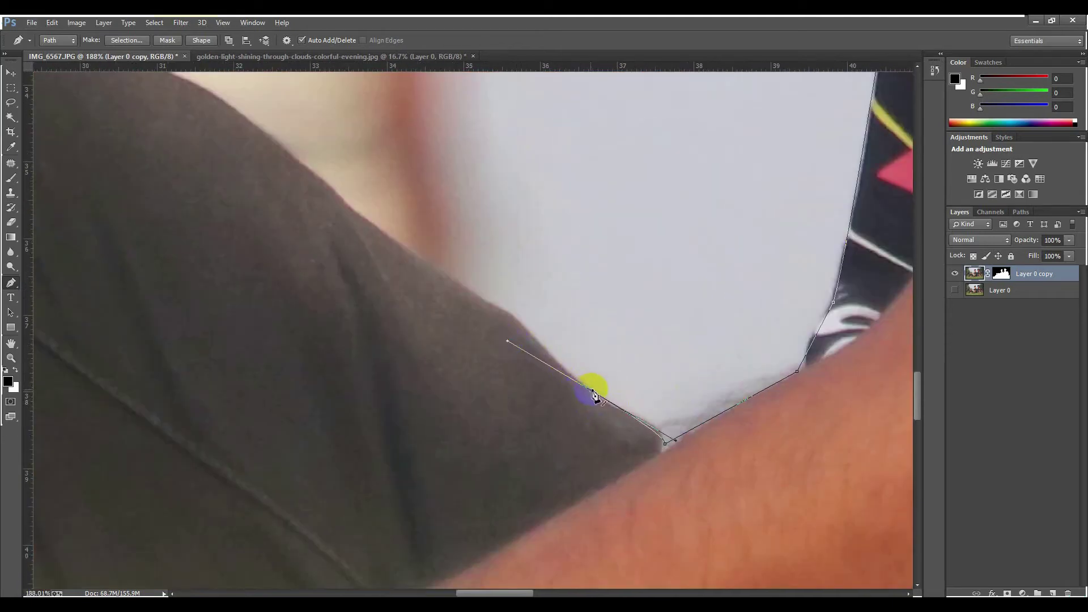
scroll(602, 387, "down", 4)
scroll(599, 385, "down", 2)
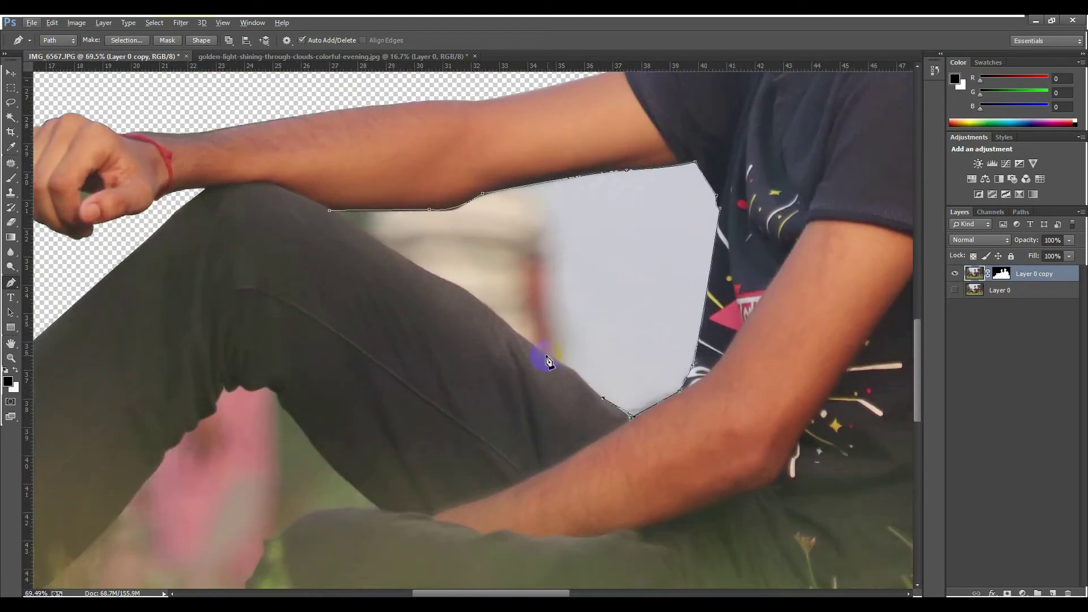
left_click(529, 352)
left_click(547, 357, "alt")
left_click_drag(430, 273, 391, 265)
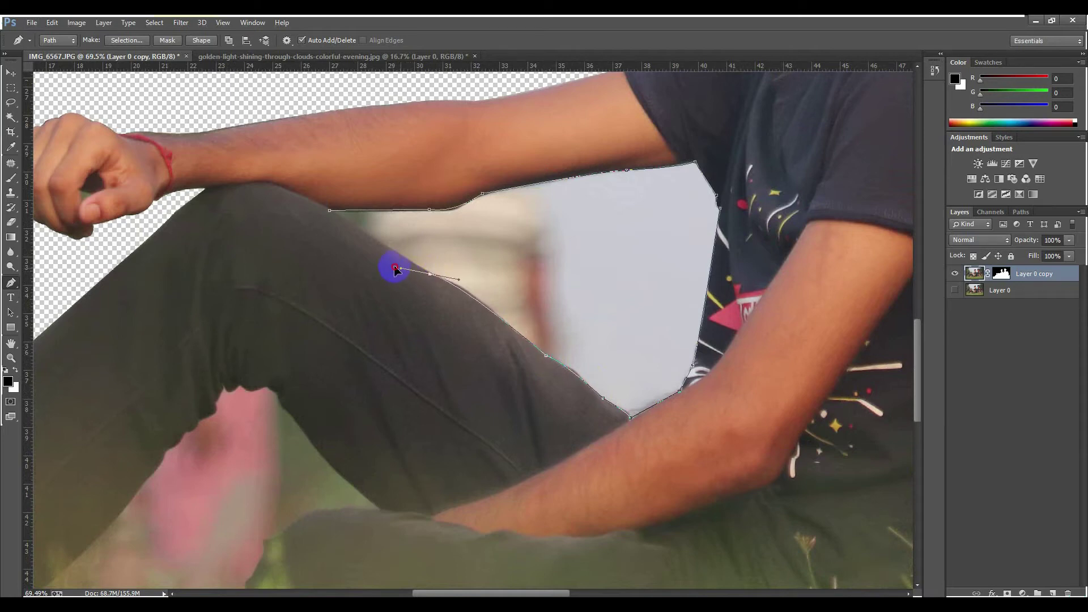
left_click(431, 273, "alt")
left_click(329, 211)
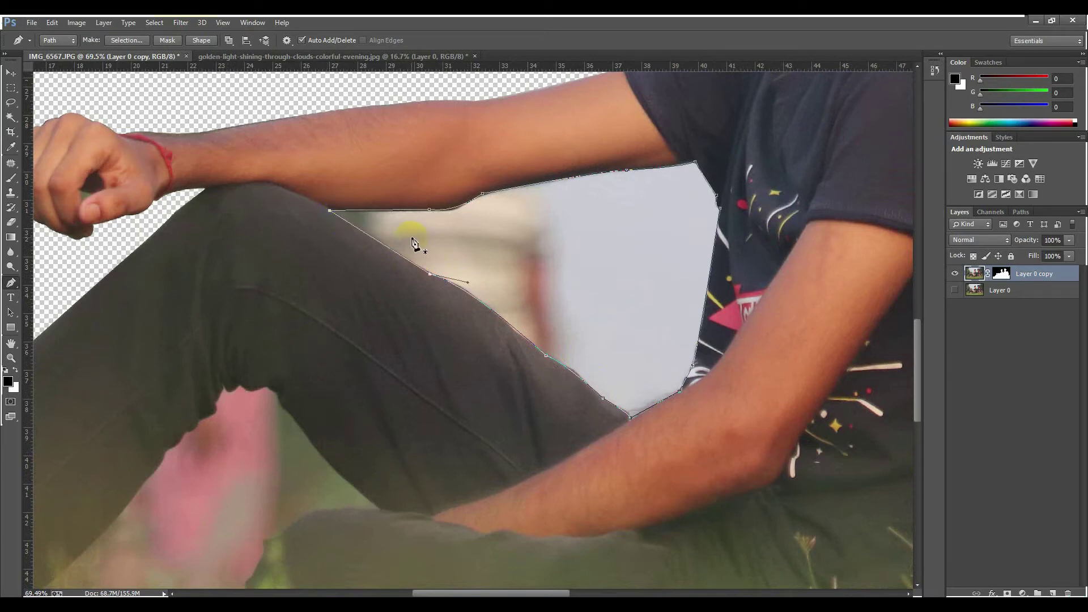
Step: Load the outline as a selection, delete the enclosed background, and deselect
key("ctrl+Return")
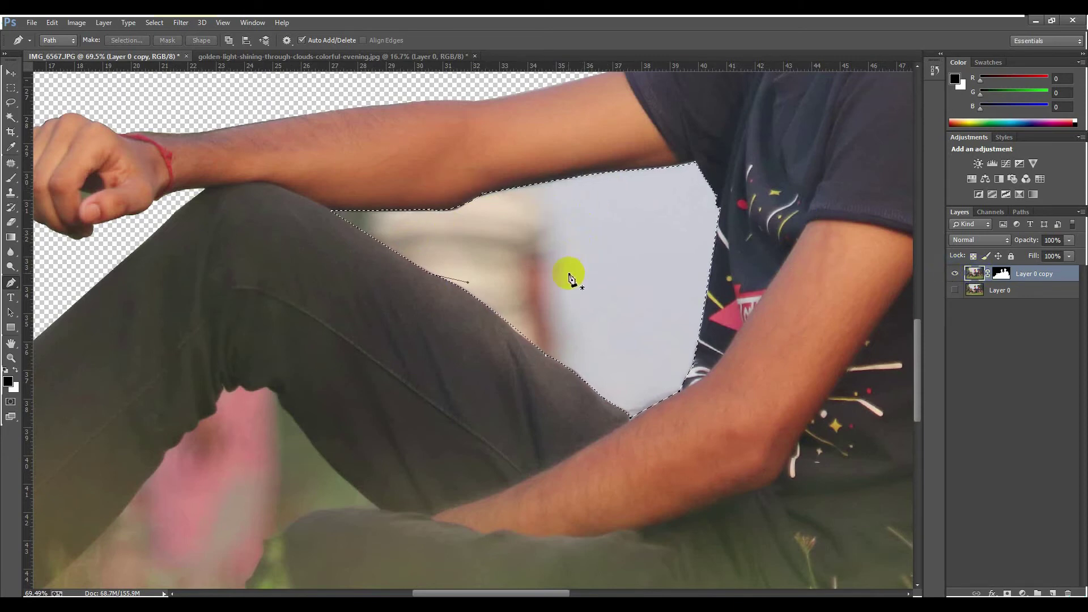
key("Delete")
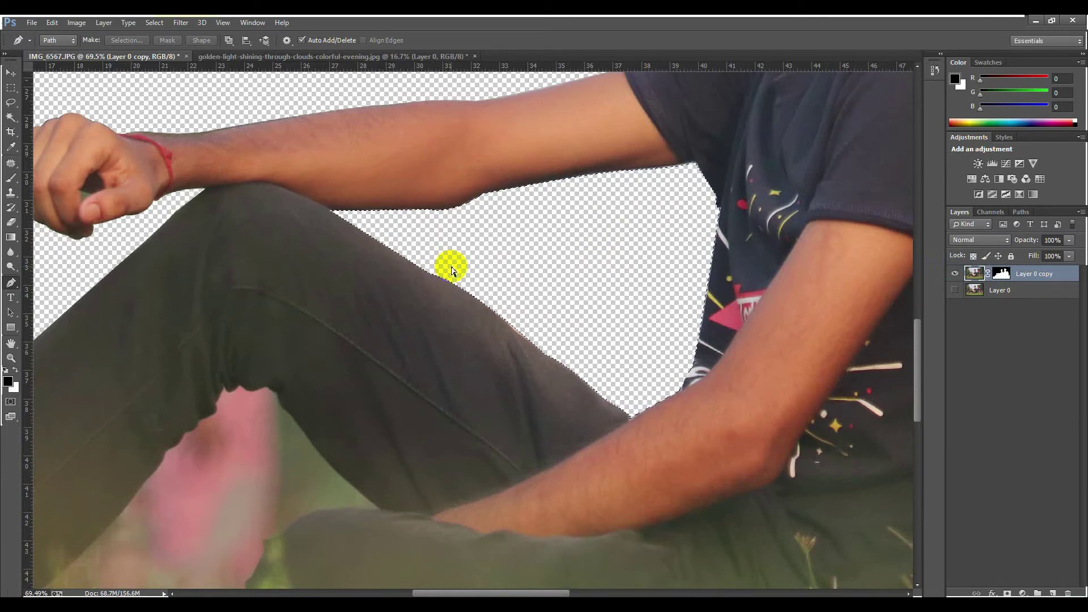
key("ctrl+d")
Step: Start a pen path at the lower leg edge, bending it up along the leg
scroll(468, 237, "down", 2, "alt")
scroll(461, 233, "down", 4, "alt")
scroll(461, 232, "down", 2, "alt")
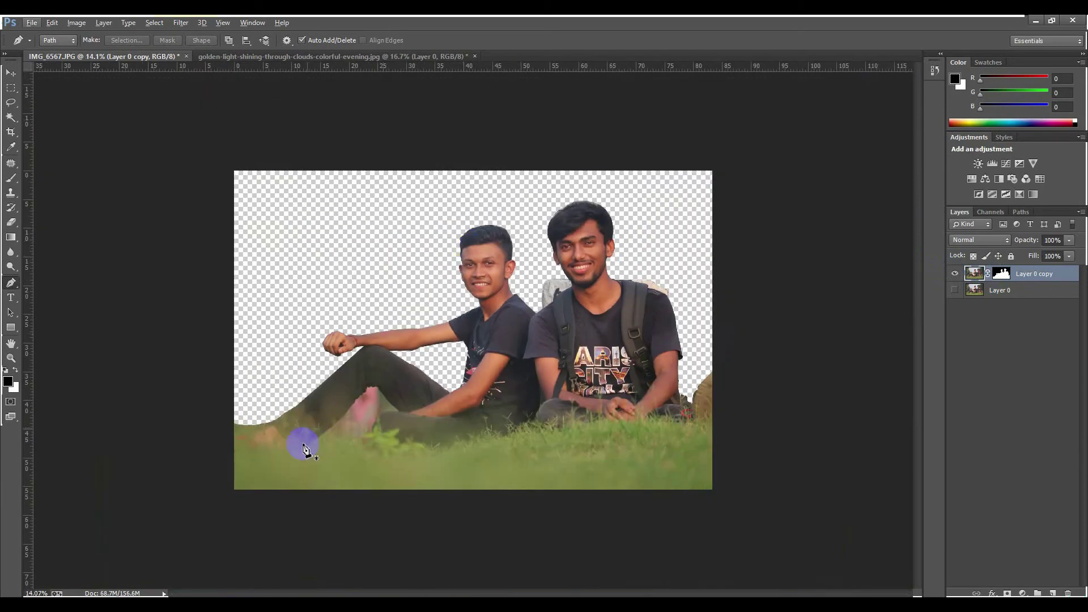
scroll(305, 453, "up", 1, "alt")
scroll(312, 460, "up", 2, "alt")
scroll(317, 459, "down", 4, "alt")
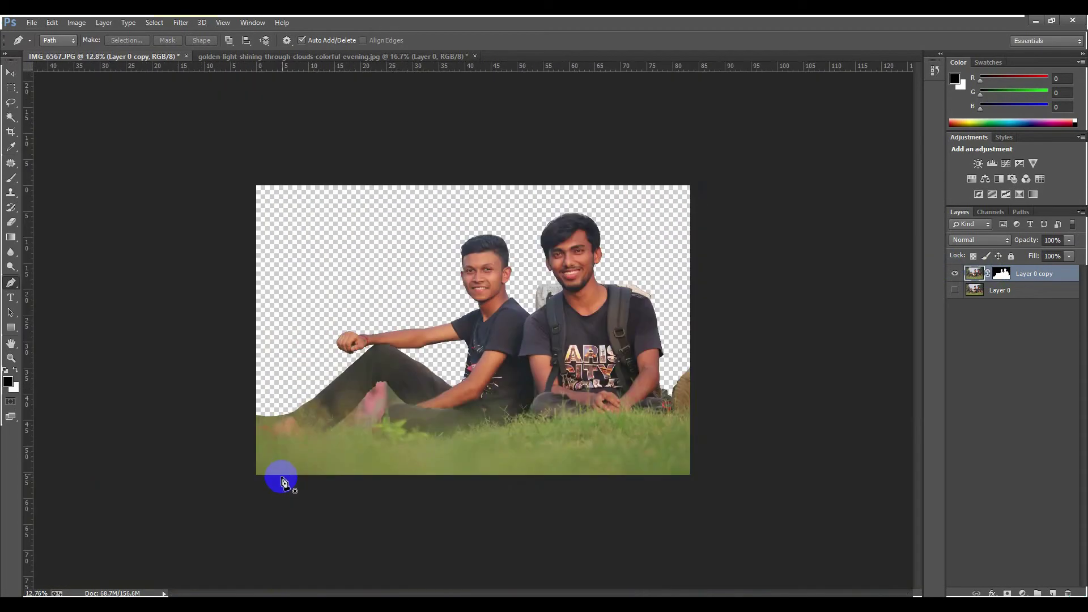
scroll(283, 482, "up", 3, "alt")
scroll(328, 437, "up", 2, "alt")
scroll(255, 498, "up", 1, "alt")
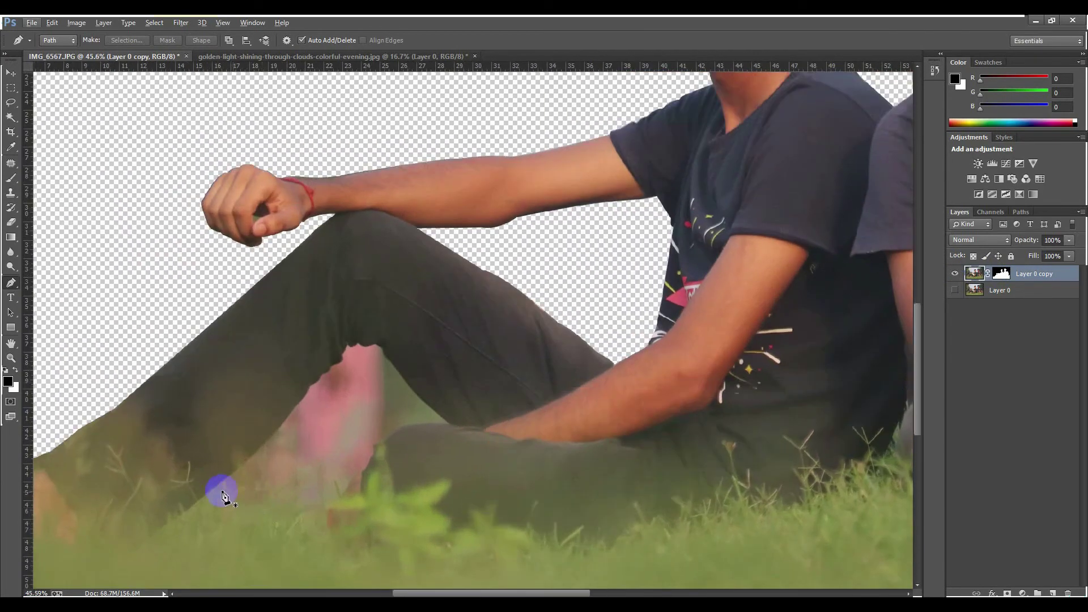
left_click(219, 485)
left_click(362, 472)
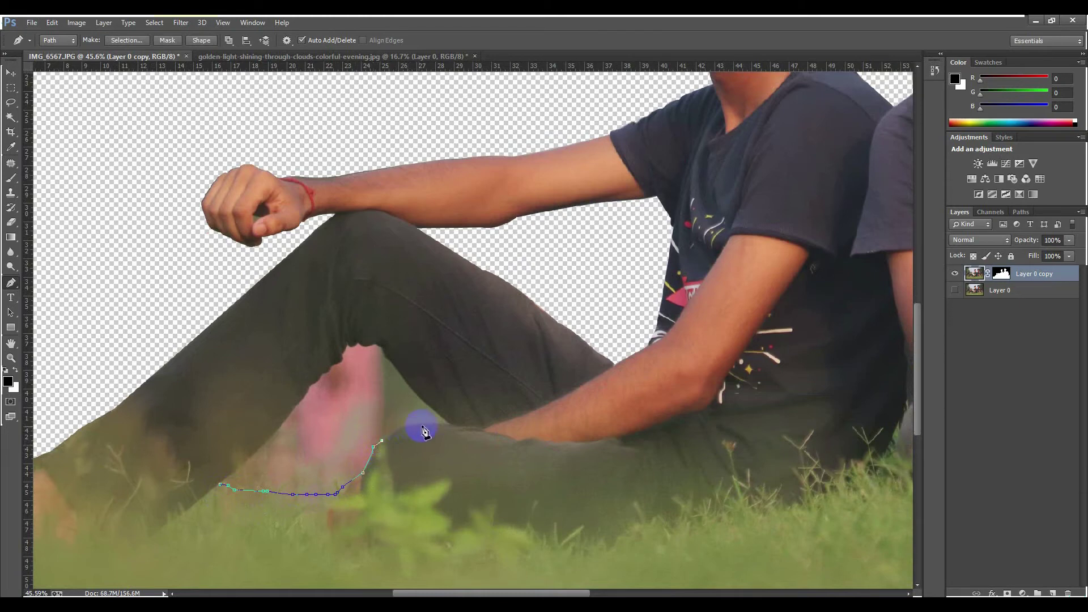
left_click_drag(463, 424, 488, 434)
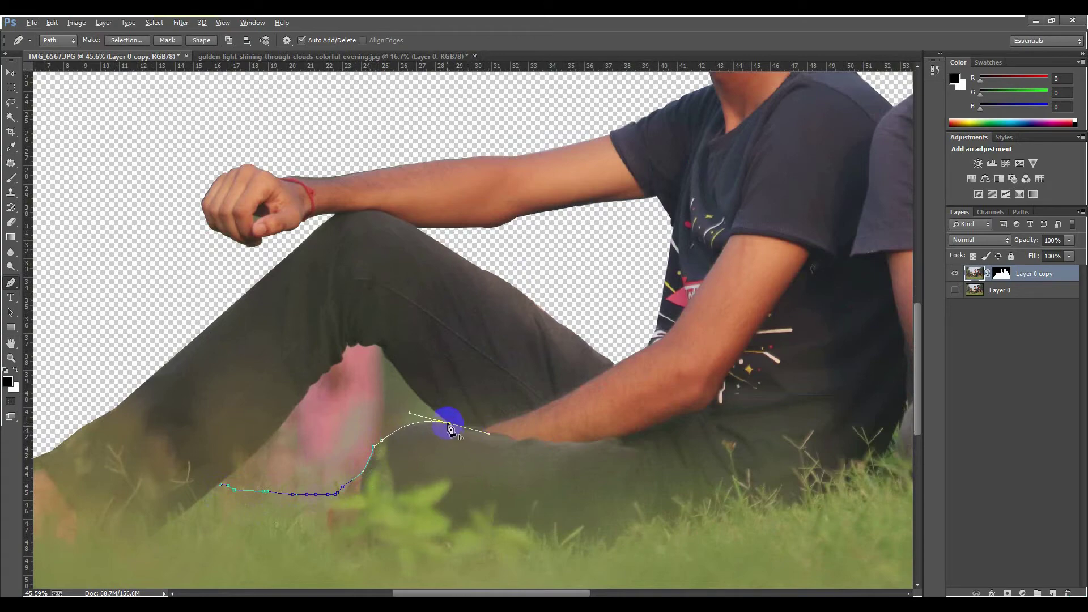
left_click(449, 424, "alt")
Step: Curve the path under the knee, then along the trouser fold and edge
scroll(396, 422, "up", 2)
left_click_drag(381, 411, 361, 376)
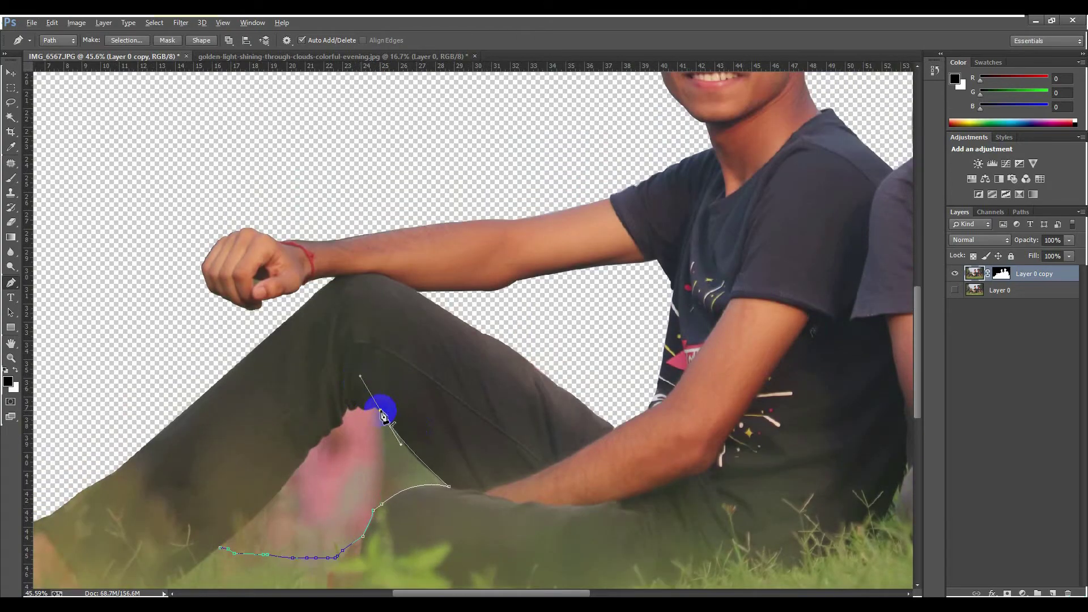
left_click(380, 410, "alt")
scroll(379, 411, "up", 4)
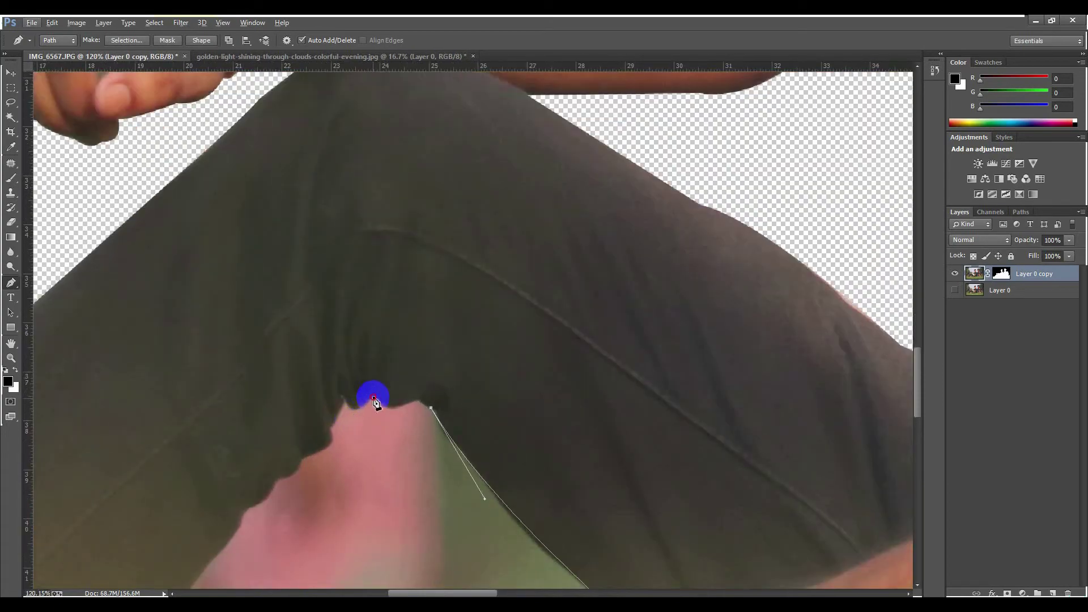
left_click_drag(397, 405, 366, 415)
left_click(403, 405, "alt")
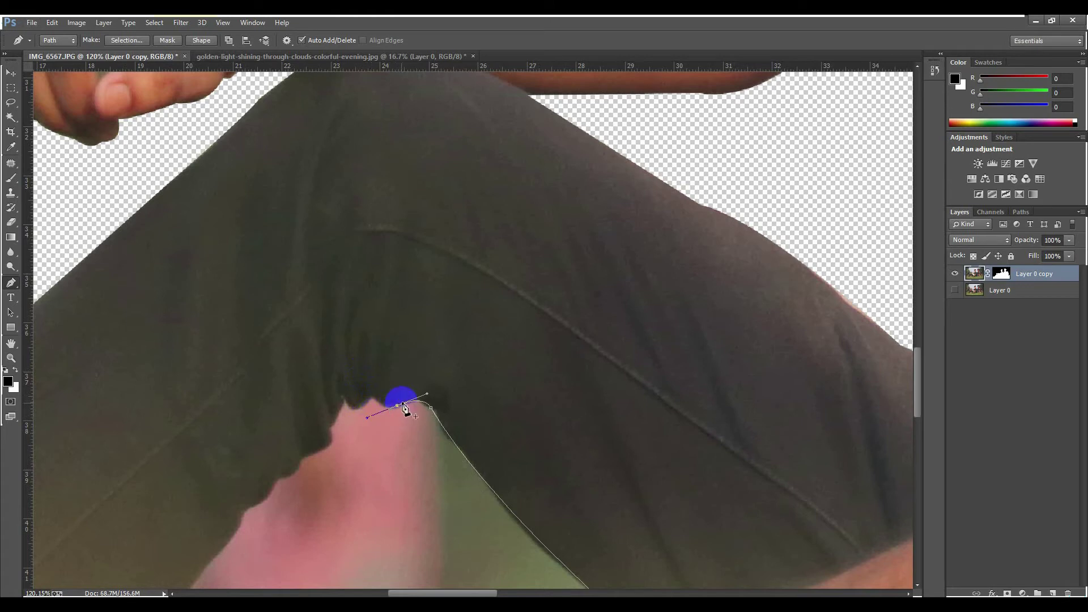
left_click(371, 400)
left_click_drag(372, 395, 335, 378)
left_click(372, 397, "alt")
left_click(343, 400, "alt")
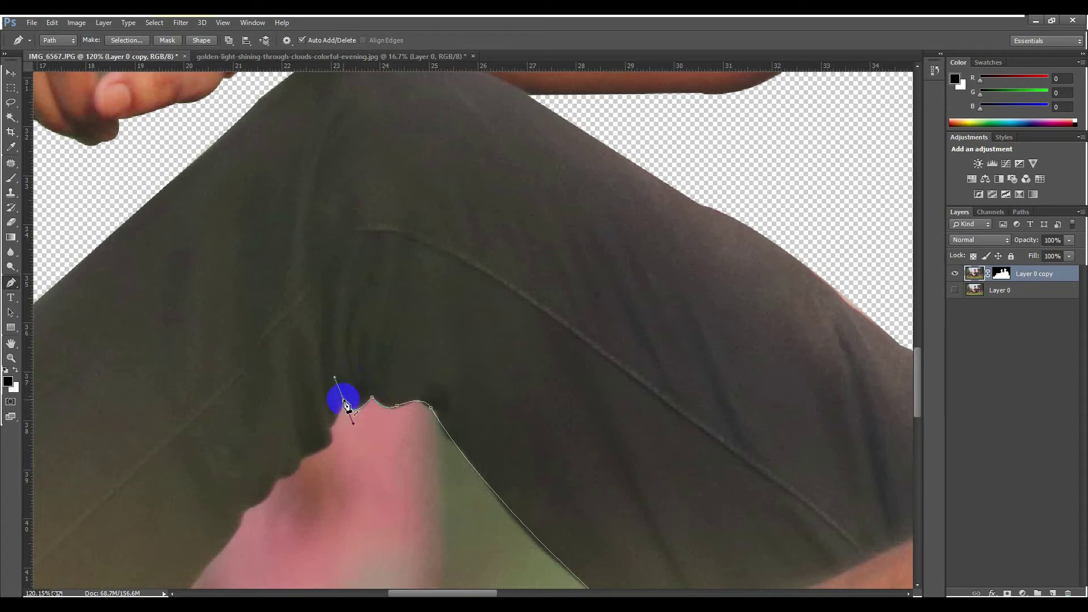
left_click(326, 428)
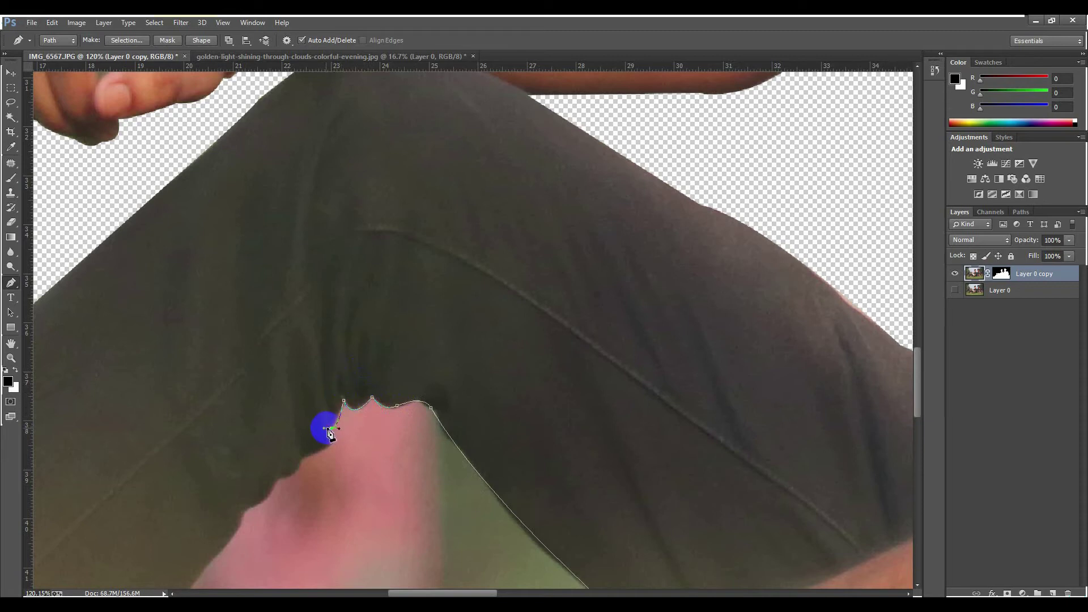
left_click(310, 454)
left_click_drag(304, 460, 270, 463)
Step: Carry the path down the trouser edge and close it along the leg's dark edge
scroll(310, 463, "down", 3)
left_click_drag(277, 416, 256, 415)
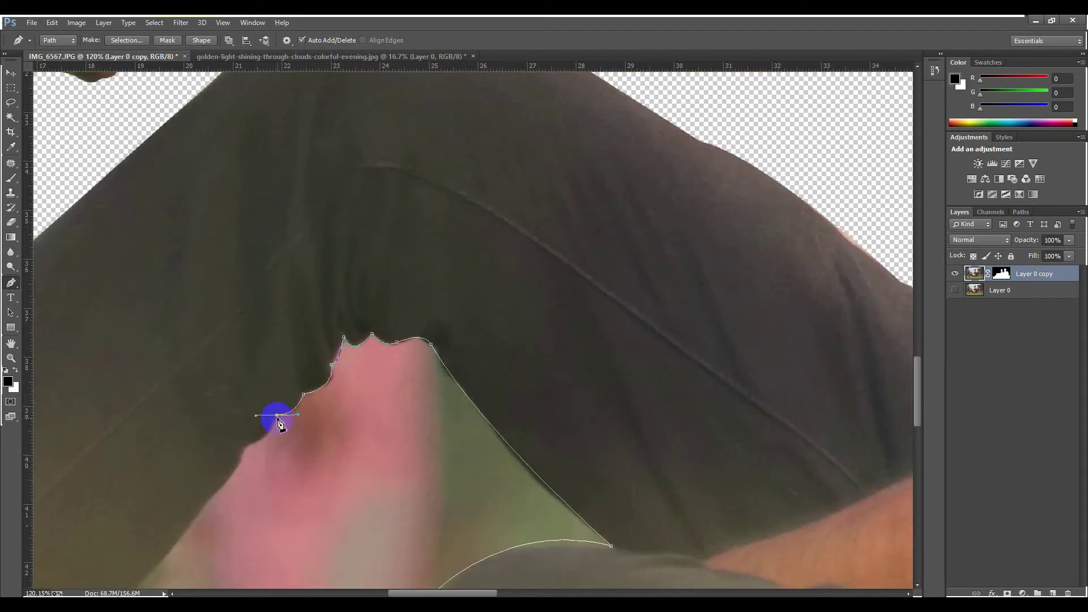
scroll(278, 425, "down", 3)
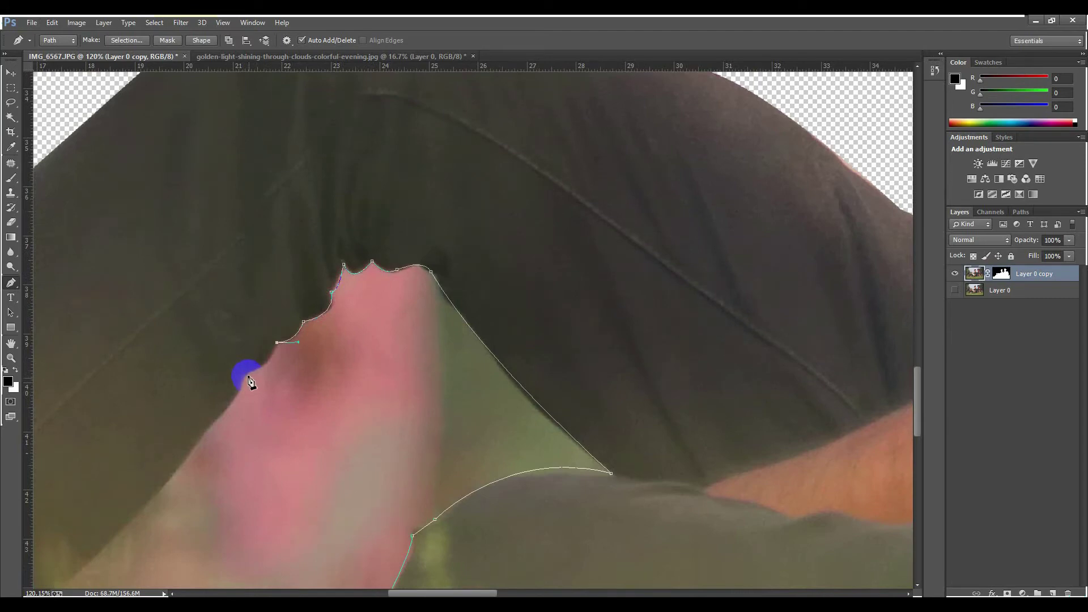
left_click_drag(245, 373, 230, 375)
left_click(244, 374)
scroll(258, 377, "down", 5)
scroll(258, 379, "down", 4)
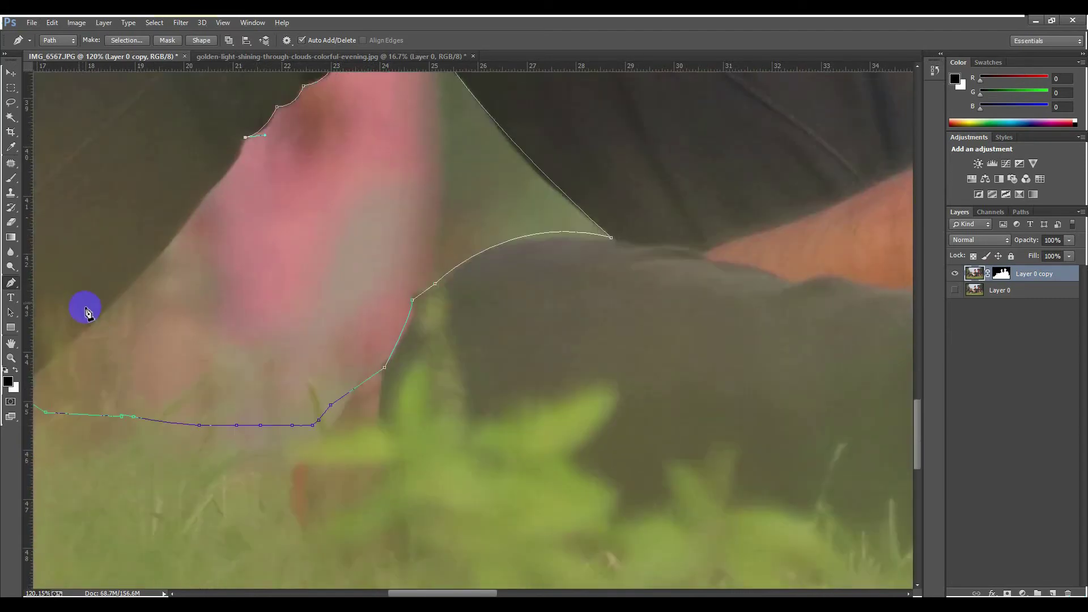
scroll(137, 293, "down", 3)
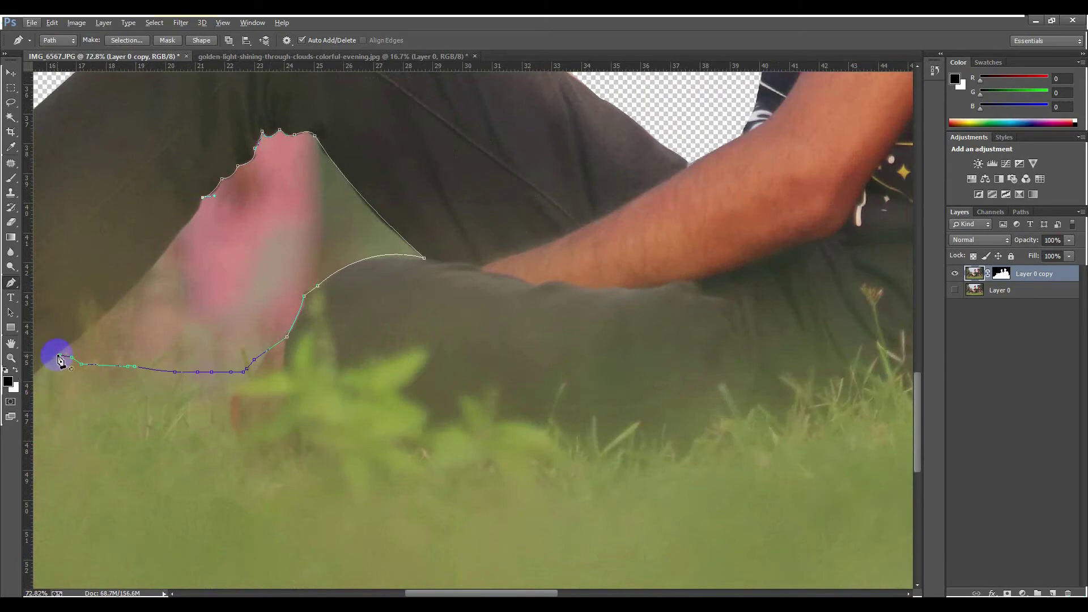
left_click_drag(60, 358, 120, 407)
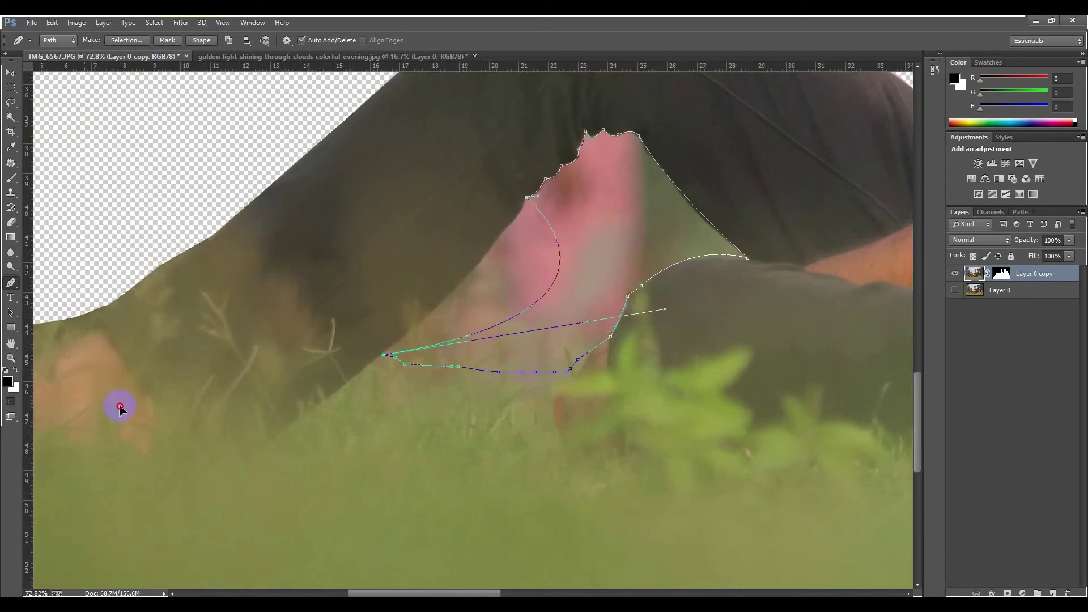
left_click_drag(120, 407, 304, 422)
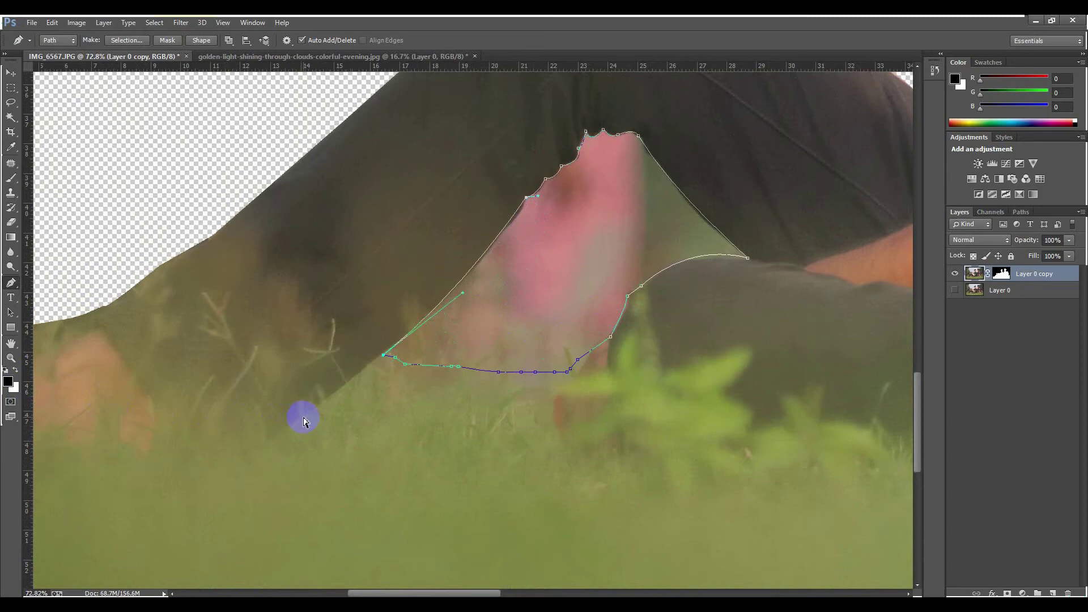
Step: Load the path as a selection, delete the leg gap, and deselect
key("ctrl+Return")
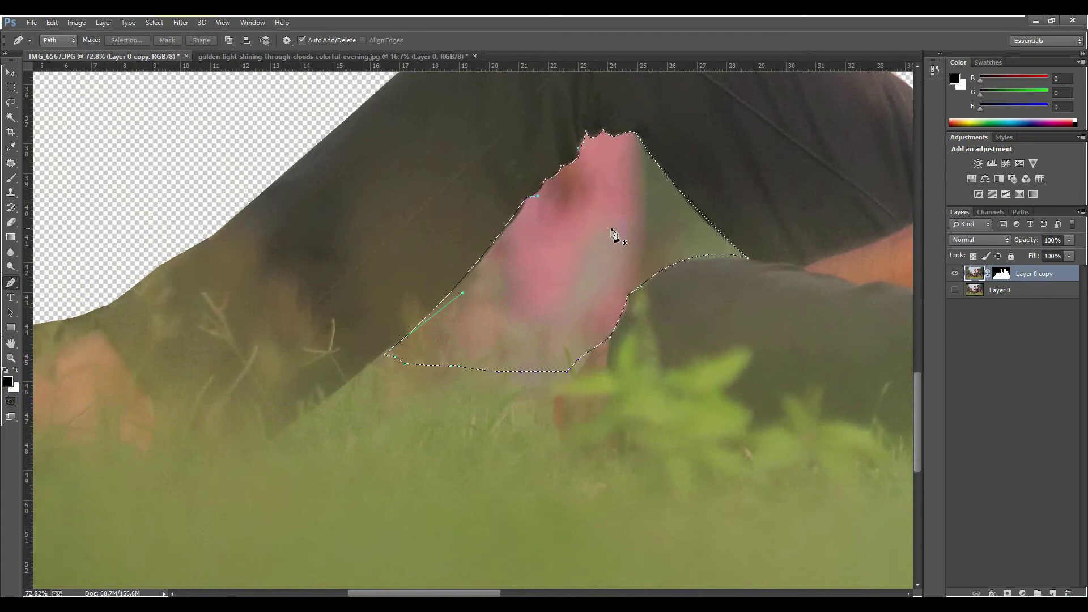
key("Delete")
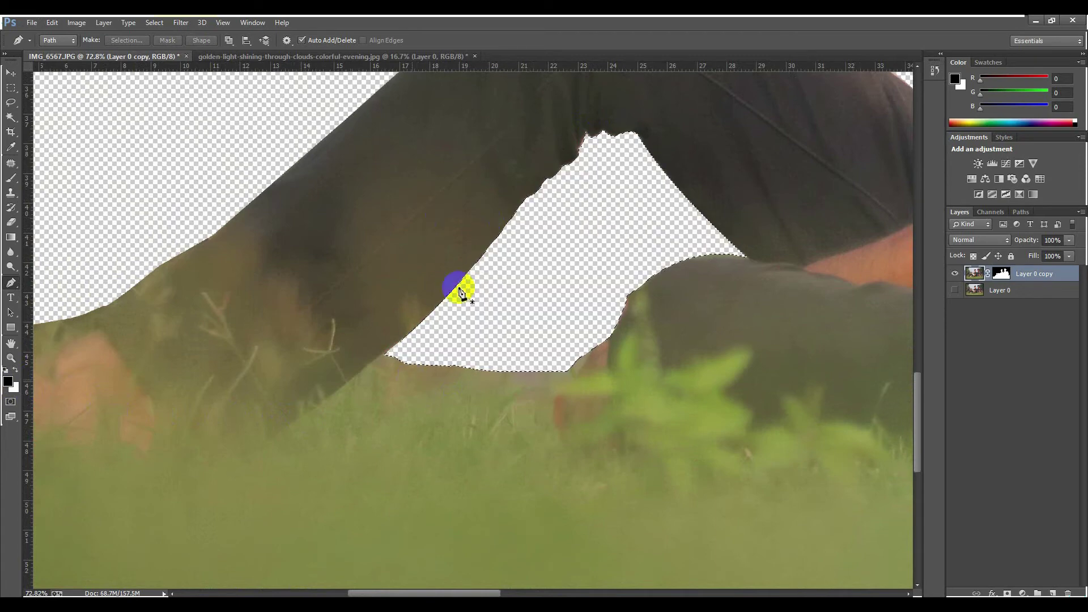
key("ctrl+d")
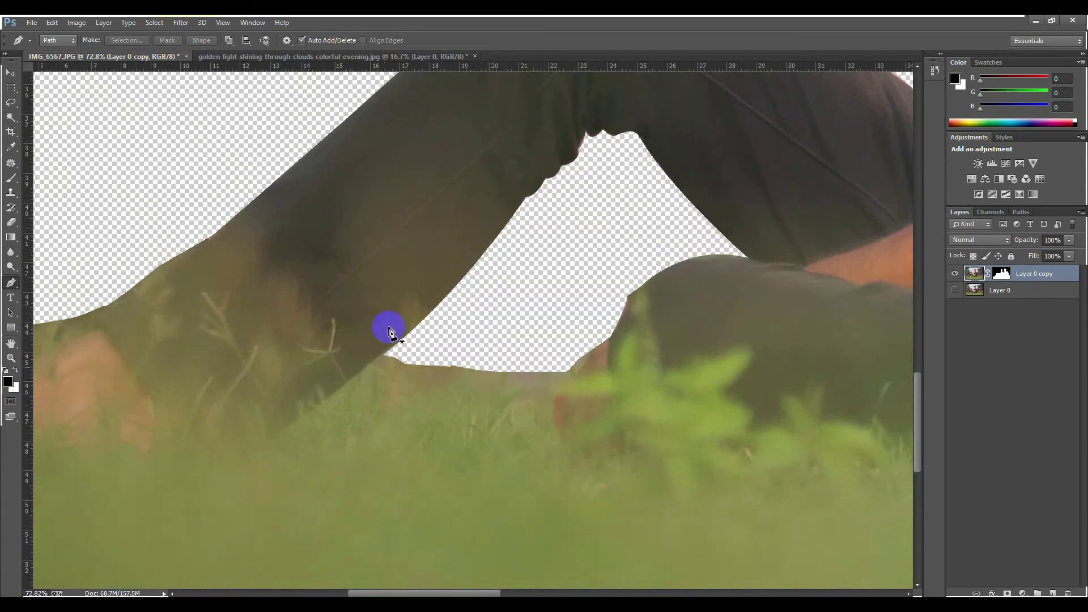
scroll(385, 294, "down", 3)
scroll(381, 297, "down", 3)
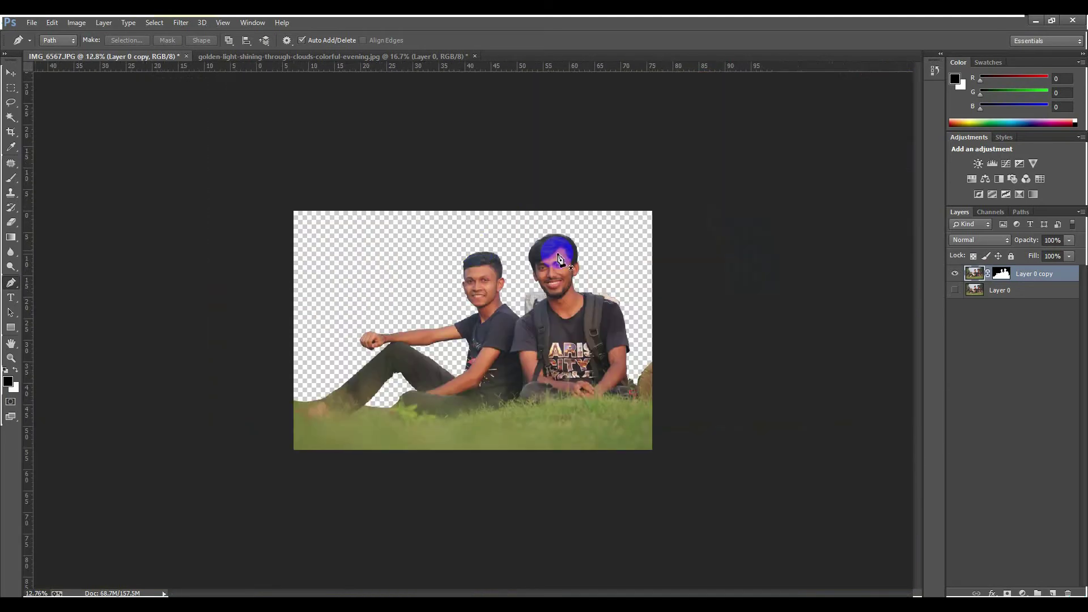
scroll(684, 302, "up", 1)
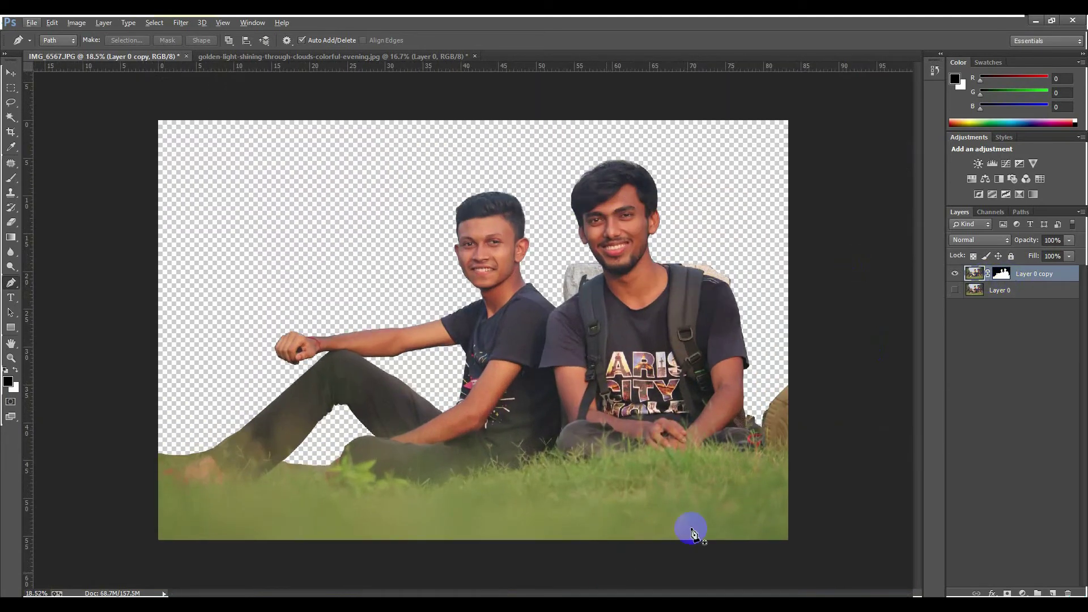
Step: Switch between the layer's mask and image pixels, ending with the mask targeted
left_click(1002, 274)
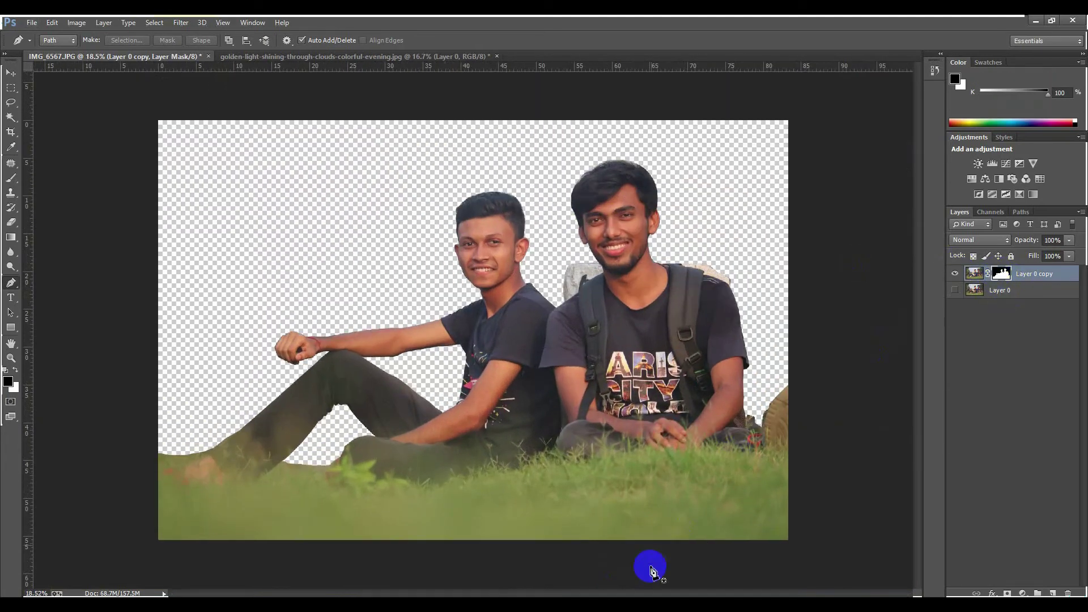
left_click(1000, 274)
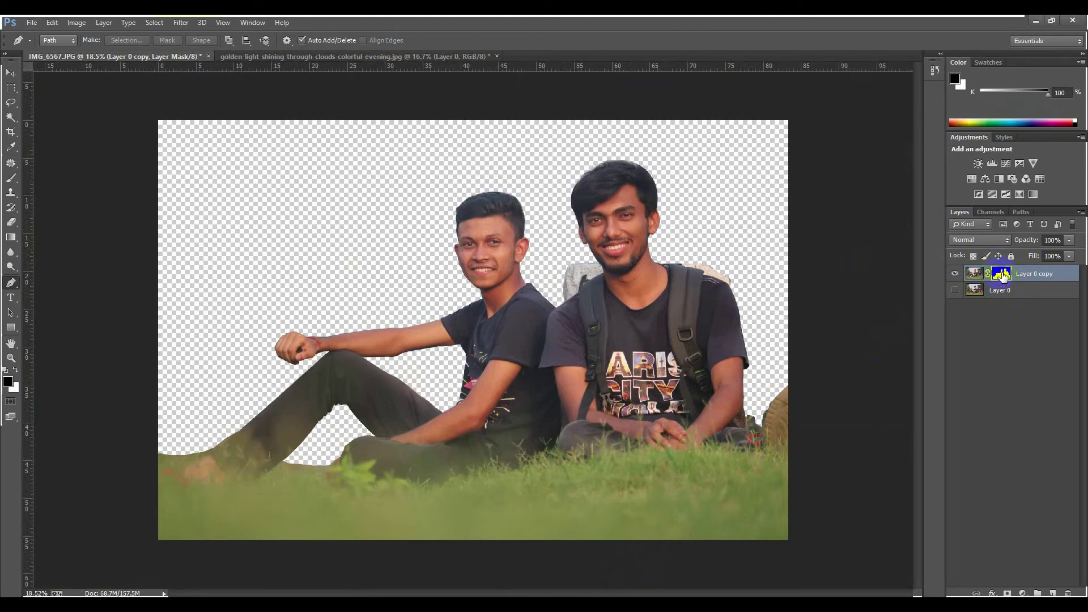
left_click(976, 275)
left_click(1001, 275)
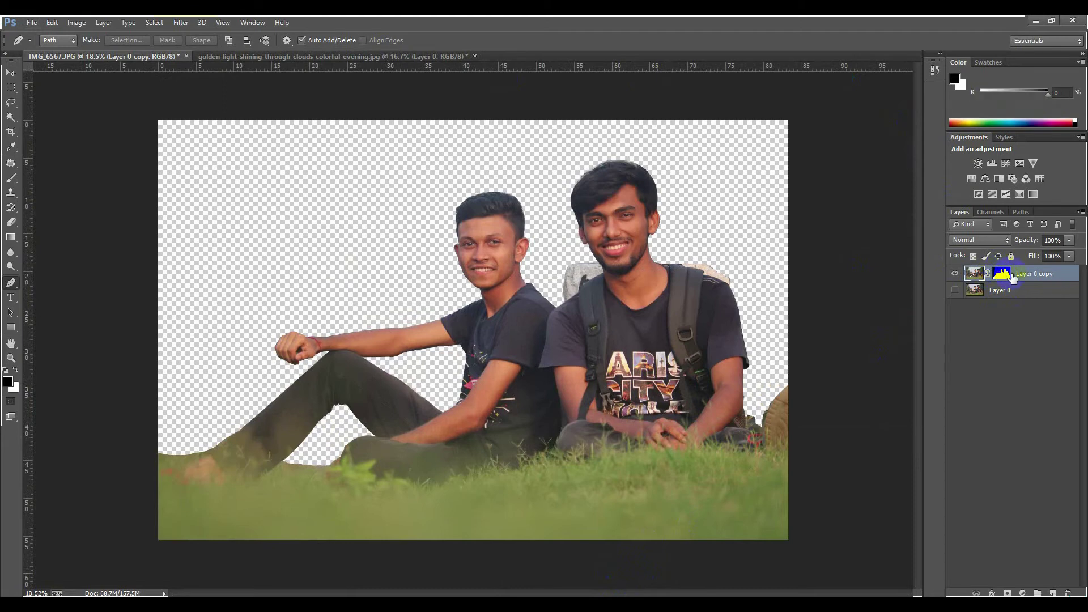
Step: Open Refine Mask from the layer mask's context menu and move the dialog aside
right_click(1003, 276)
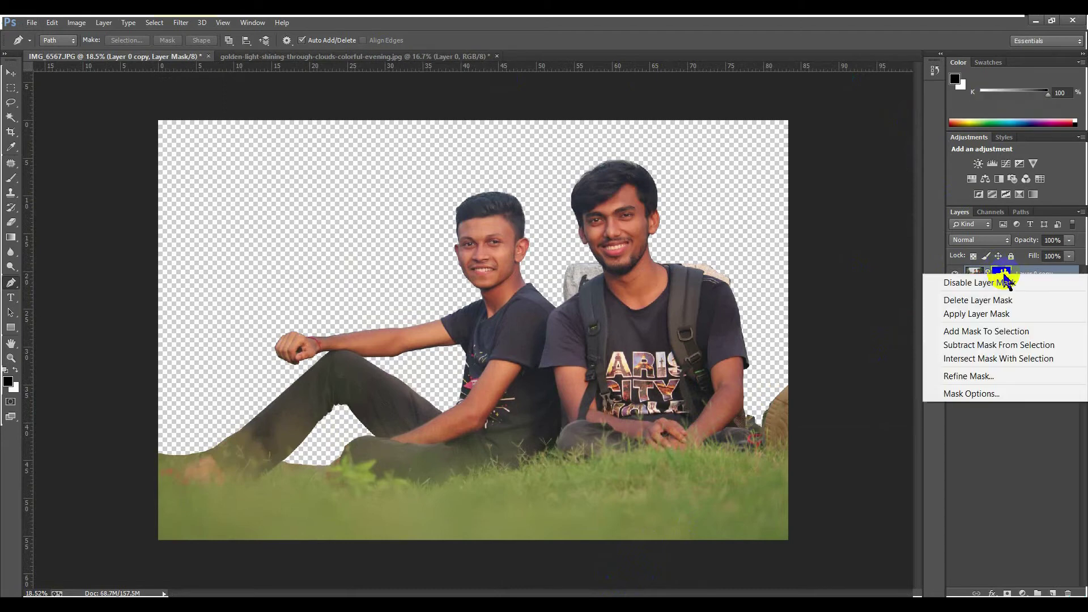
left_click(987, 377)
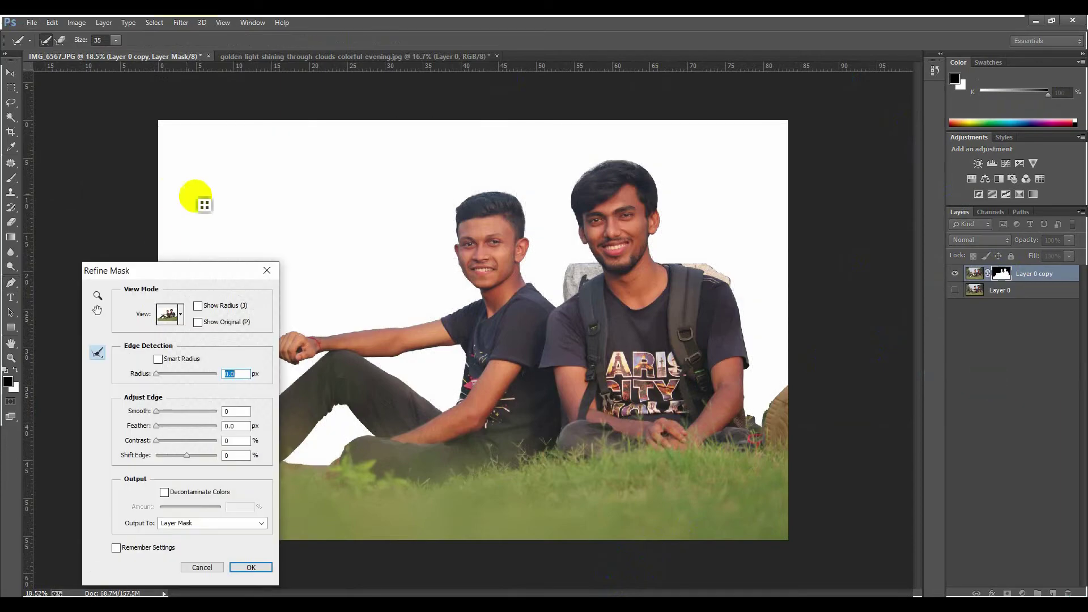
left_click_drag(172, 283, 580, 302)
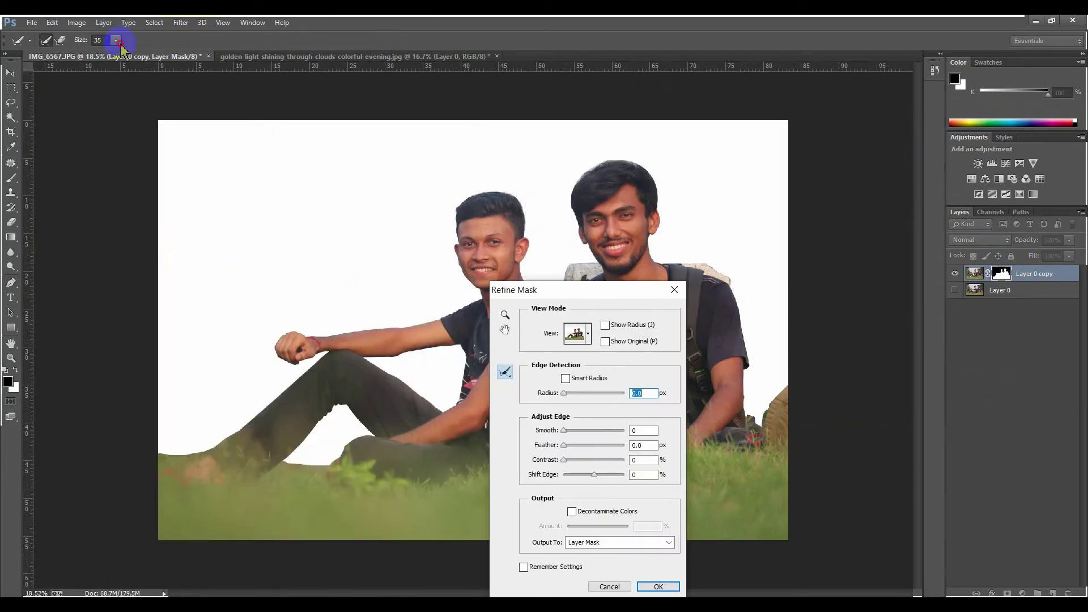
Step: Set the Refine Radius brush to 90 and paint along the grass edge and left man's hair
left_click(115, 39)
left_click_drag(124, 53, 146, 52)
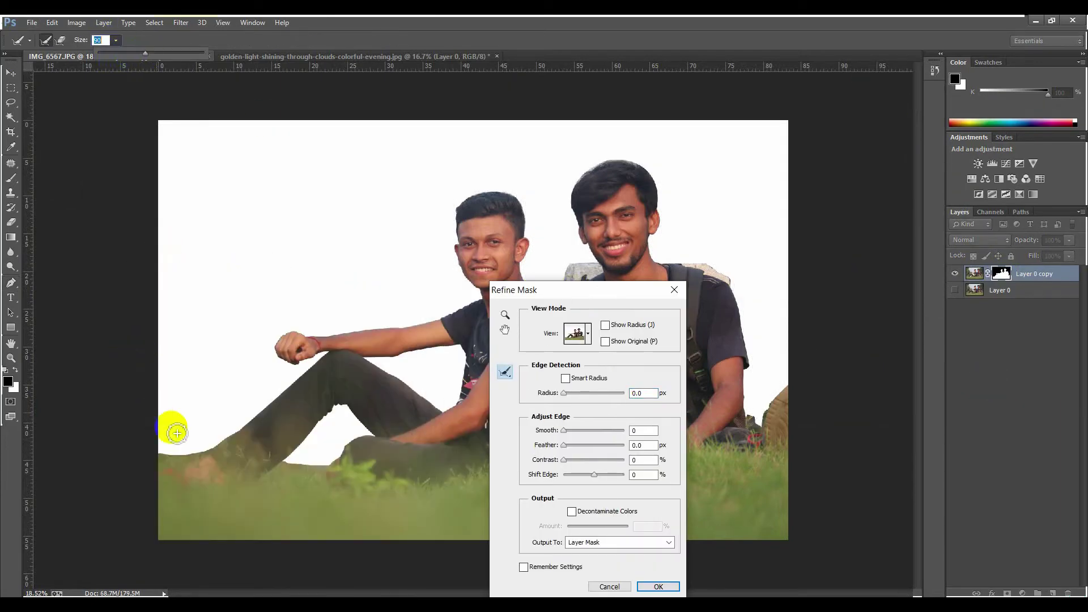
left_click(190, 461)
left_click_drag(191, 461, 286, 475)
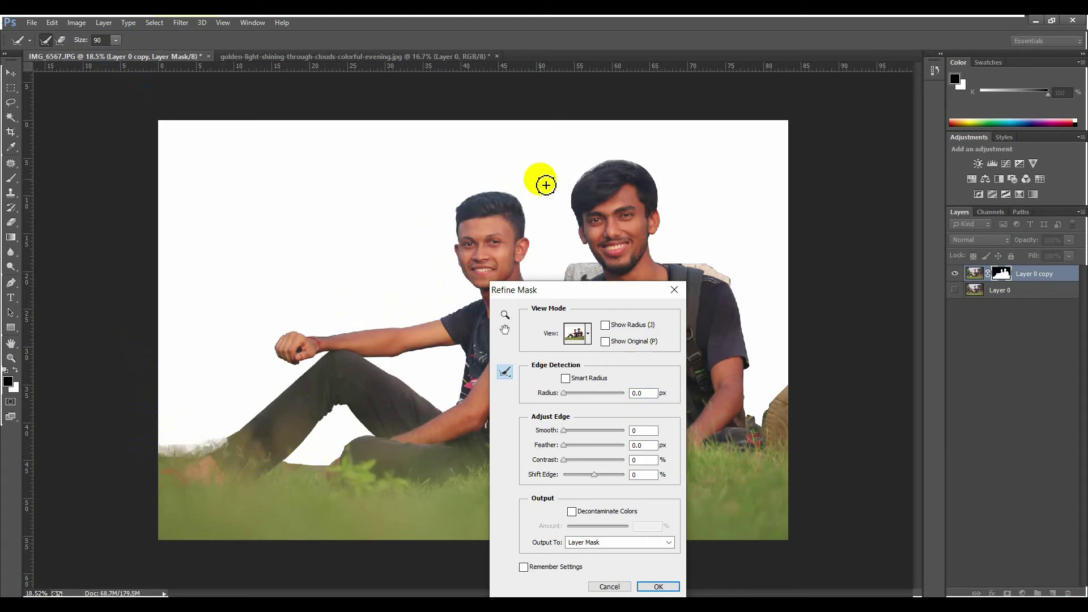
scroll(479, 190, "up", 3)
mouse_move(479, 189)
left_mouse_down()
mouse_move(460, 164)
mouse_move(414, 181)
left_mouse_up()
scroll(460, 164, "up", 4)
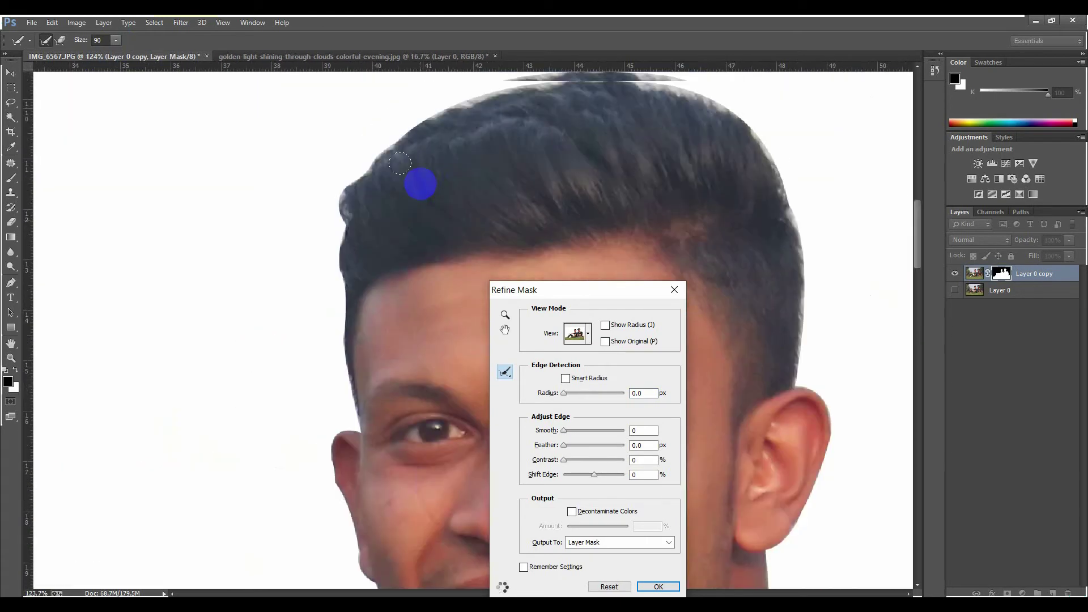
Step: Shrink the Refine Radius brush to 13 and paint over the right man's hair and crown
left_click(102, 39)
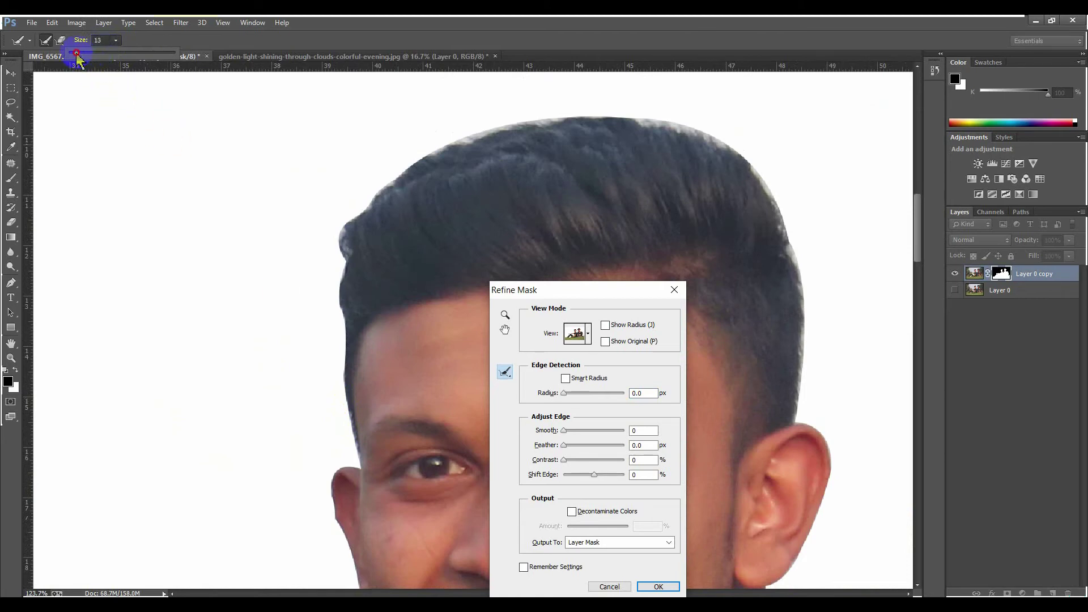
mouse_move(337, 382)
left_mouse_down()
mouse_move(357, 444)
mouse_move(345, 253)
mouse_move(401, 176)
mouse_move(605, 112)
mouse_move(534, 119)
mouse_move(544, 116)
mouse_move(643, 109)
mouse_move(723, 136)
mouse_move(671, 108)
mouse_move(758, 173)
mouse_move(736, 139)
mouse_move(804, 240)
mouse_move(794, 244)
mouse_move(814, 281)
mouse_move(801, 230)
mouse_move(818, 381)
mouse_move(818, 323)
mouse_move(807, 425)
mouse_move(814, 337)
mouse_move(792, 317)
left_mouse_up()
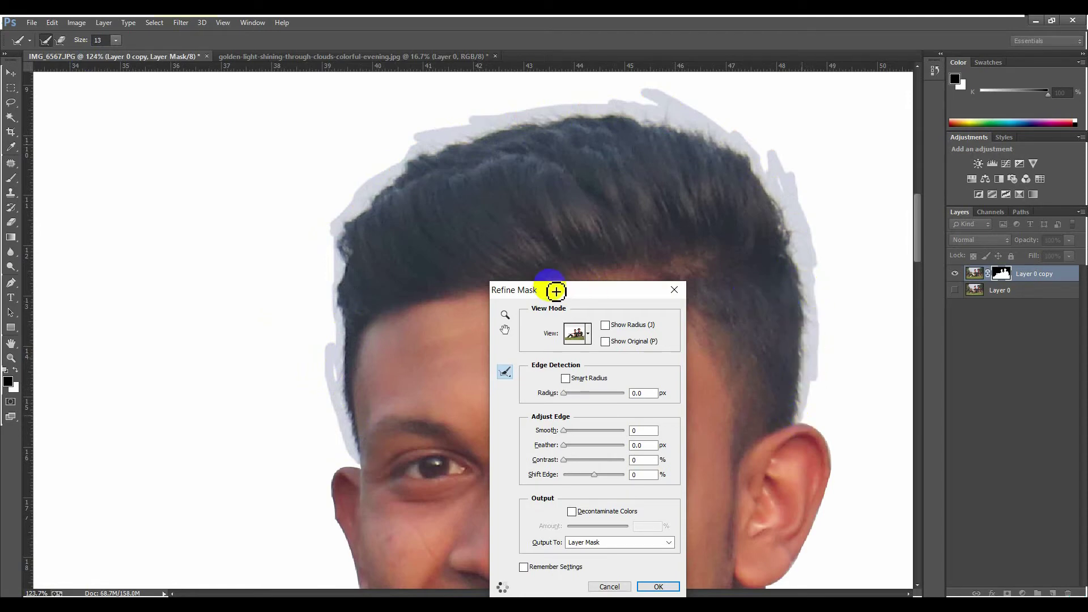
scroll(545, 266, "down", 2)
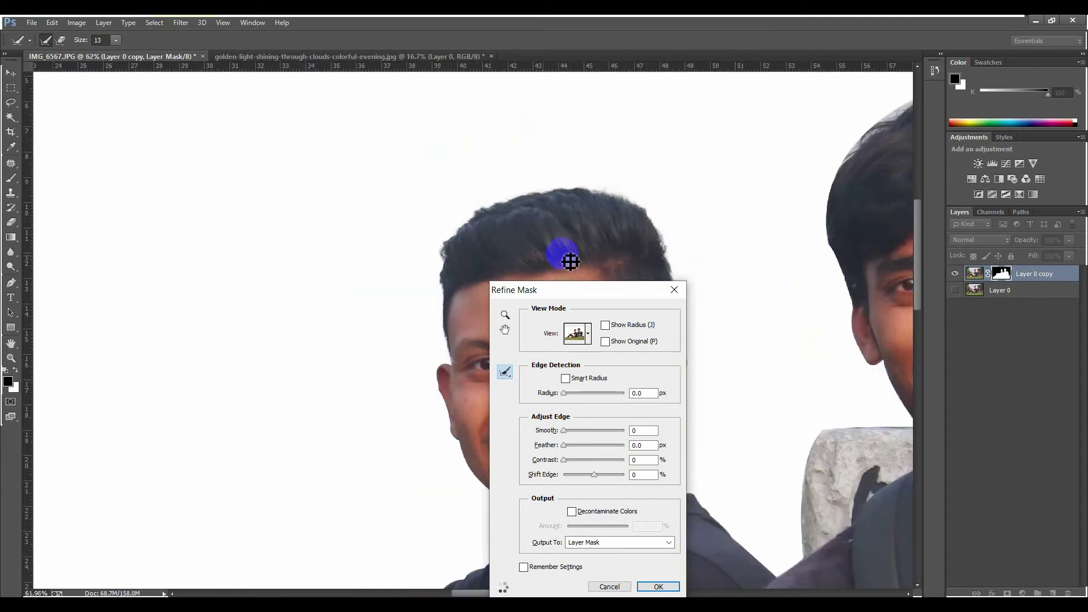
left_click_drag(311, 233, 117, 198)
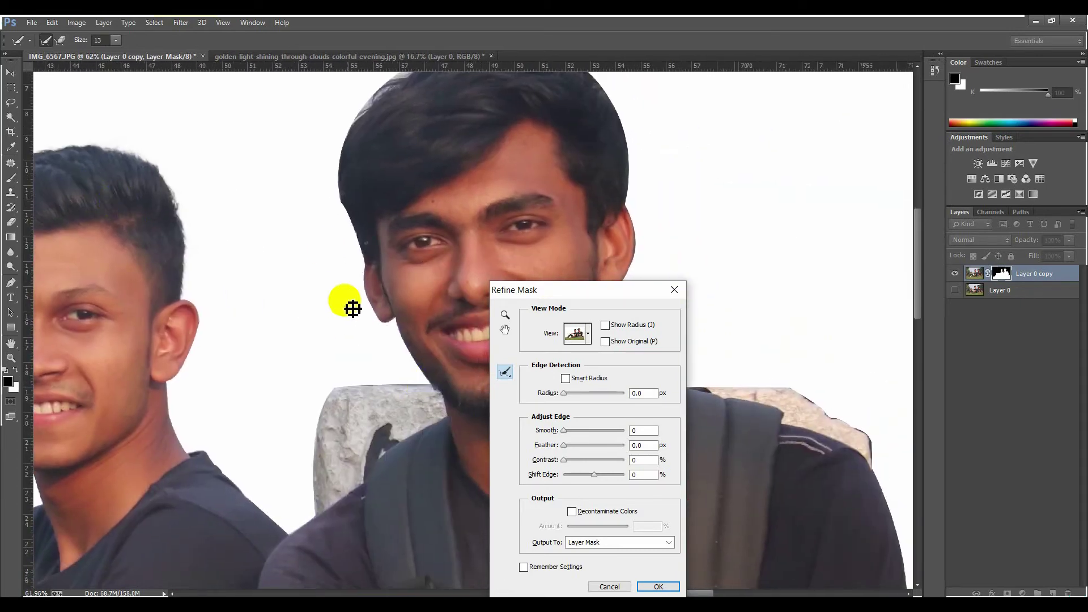
mouse_move(368, 269)
left_mouse_down()
mouse_move(352, 238)
mouse_move(359, 245)
mouse_move(347, 245)
mouse_move(332, 187)
mouse_move(341, 132)
mouse_move(354, 110)
mouse_move(413, 109)
mouse_move(363, 230)
mouse_move(335, 377)
left_mouse_up()
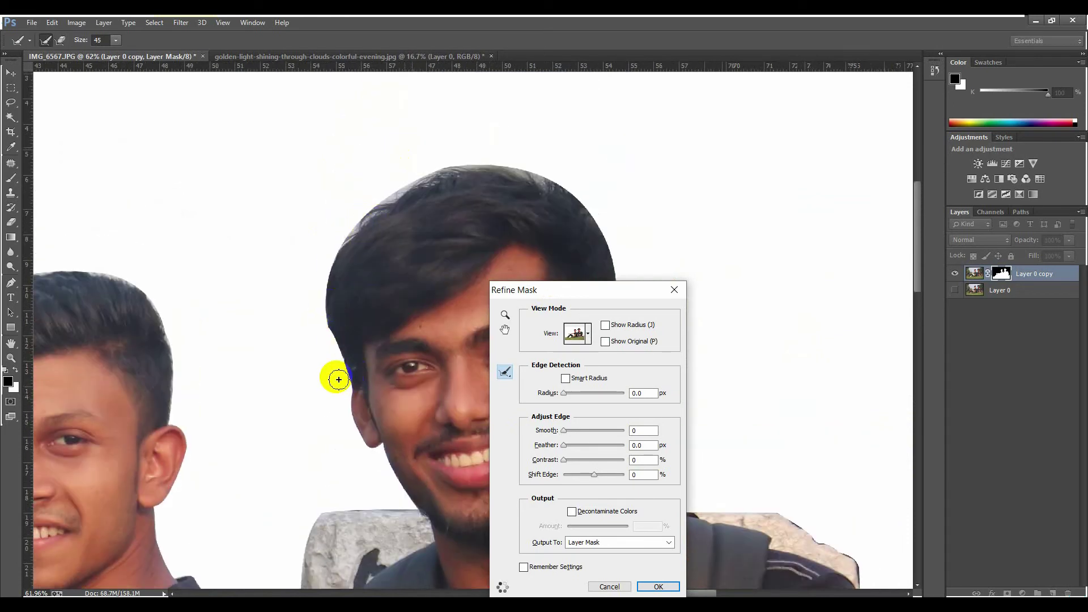
mouse_move(379, 213)
left_mouse_down()
mouse_move(418, 178)
mouse_move(369, 194)
mouse_move(509, 164)
mouse_move(585, 214)
left_mouse_up()
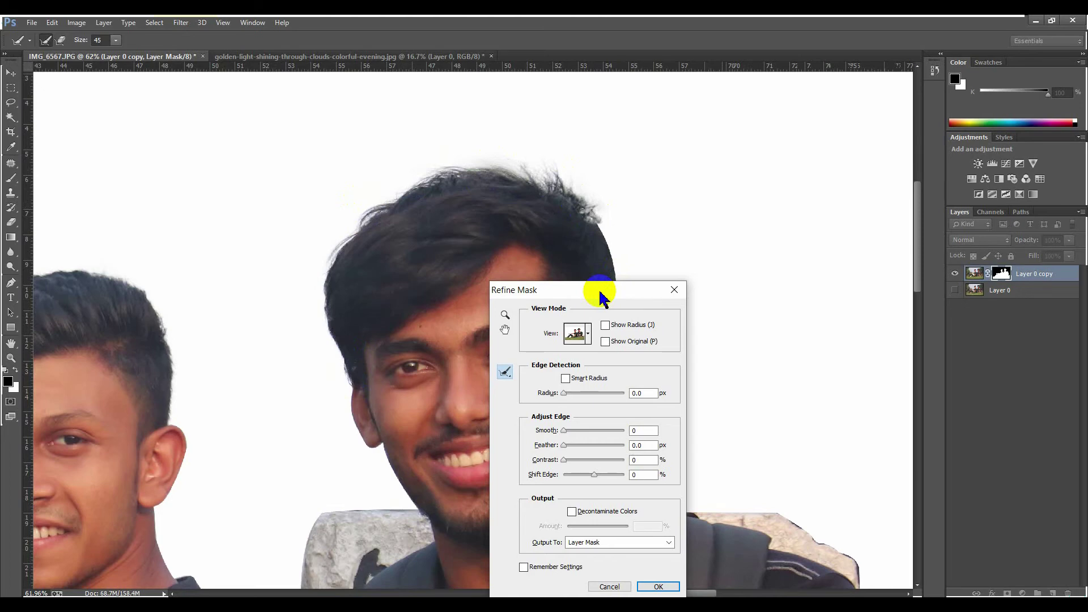
left_click_drag(599, 293, 209, 243)
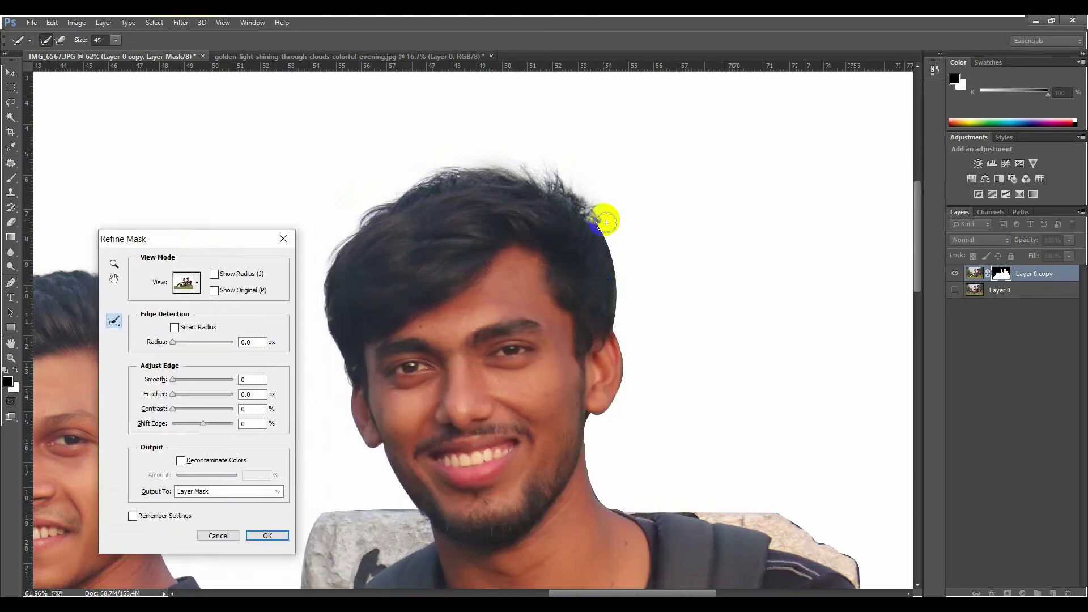
left_click_drag(606, 222, 622, 333)
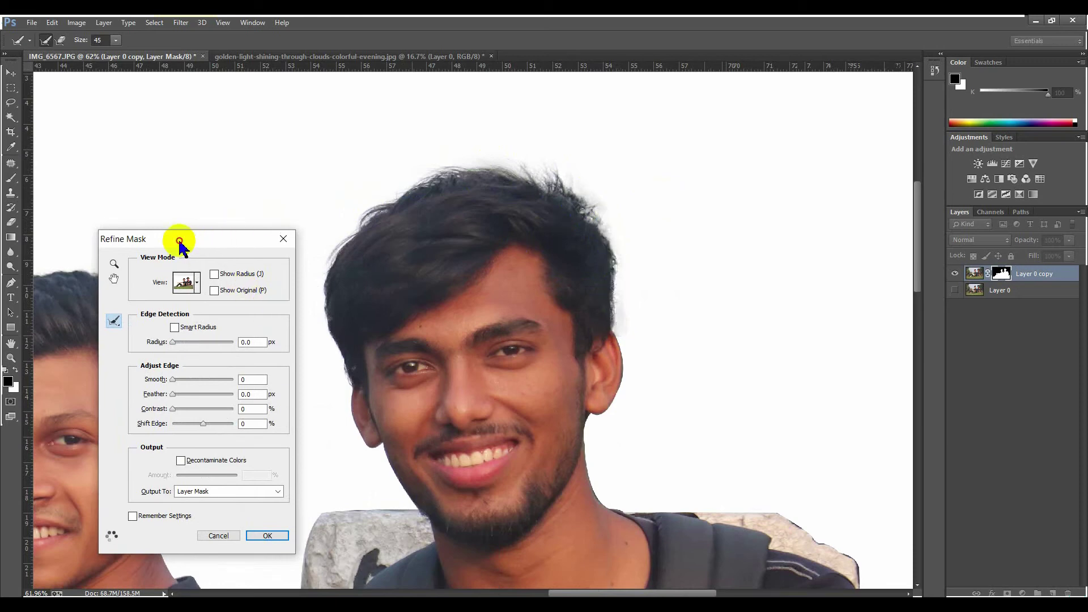
mouse_move(179, 241)
left_mouse_down()
mouse_move(513, 175)
mouse_move(523, 209)
mouse_move(423, 183)
left_mouse_up()
Step: Refine the mask over the grass and shoe, then apply the refined mask
scroll(612, 340, "down", 5)
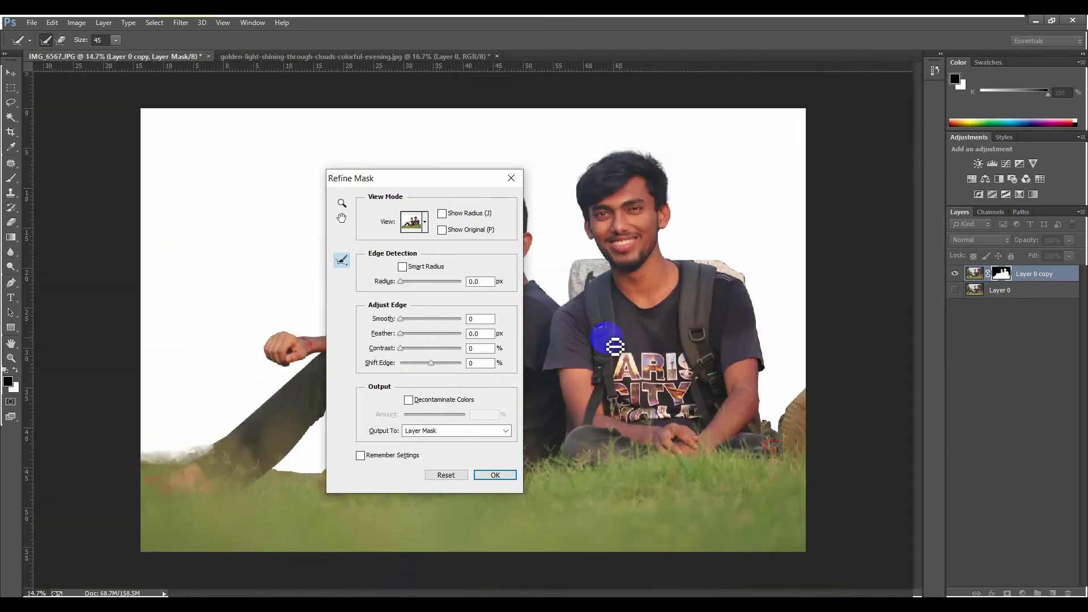
scroll(705, 397, "down", 1)
scroll(724, 401, "up", 2)
scroll(741, 413, "up", 2)
scroll(746, 411, "up", 2)
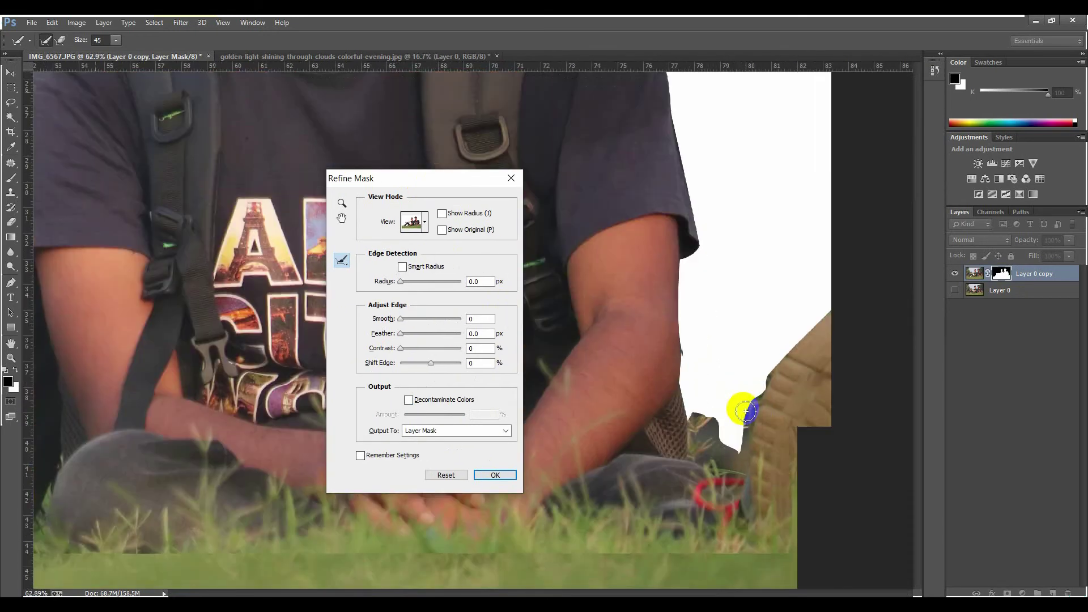
mouse_move(700, 404)
left_mouse_down()
mouse_move(700, 383)
mouse_move(753, 360)
mouse_move(773, 376)
mouse_move(729, 340)
mouse_move(772, 321)
mouse_move(743, 315)
mouse_move(787, 344)
mouse_move(767, 346)
mouse_move(809, 304)
left_mouse_up()
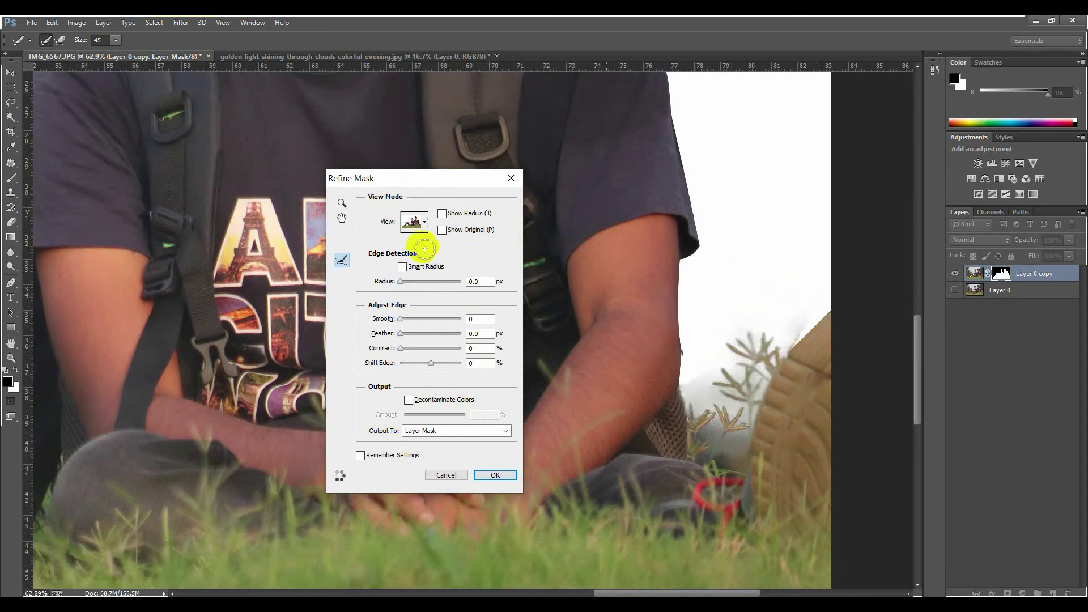
left_click(387, 183)
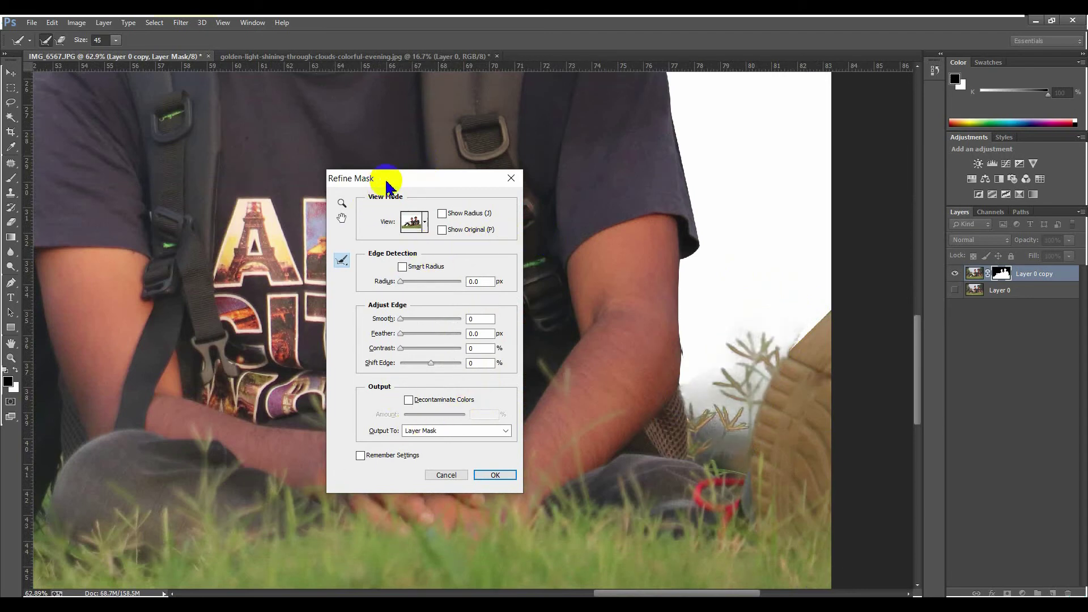
left_click_drag(387, 182, 564, 187)
left_click(677, 485)
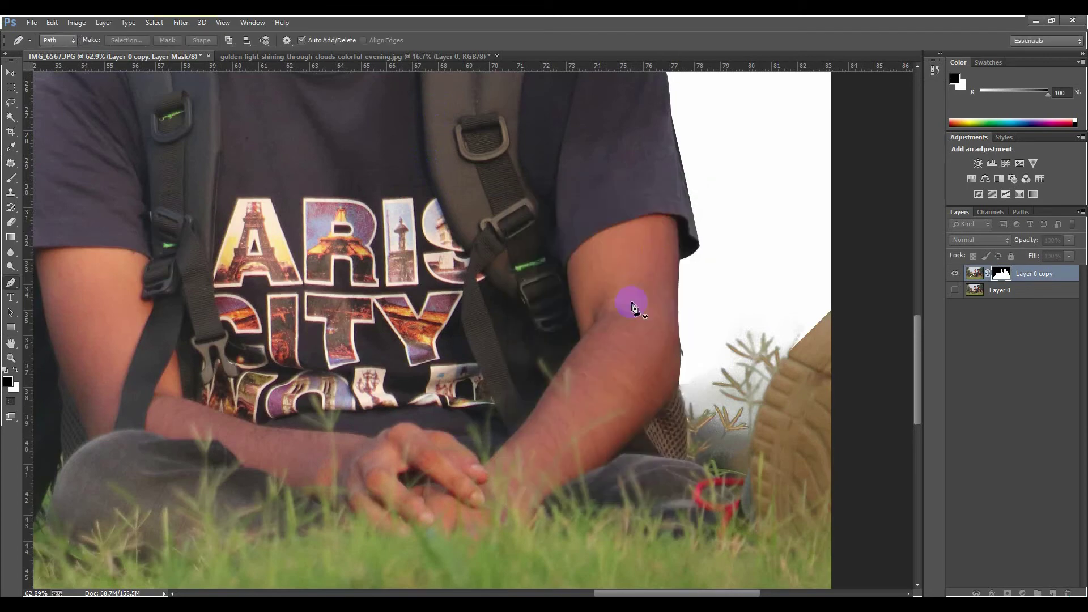
Step: Toggle Layer 0's visibility to check the cut-out, then switch to the evening sky document
scroll(619, 177, "down", 3)
scroll(454, 272, "down", 3)
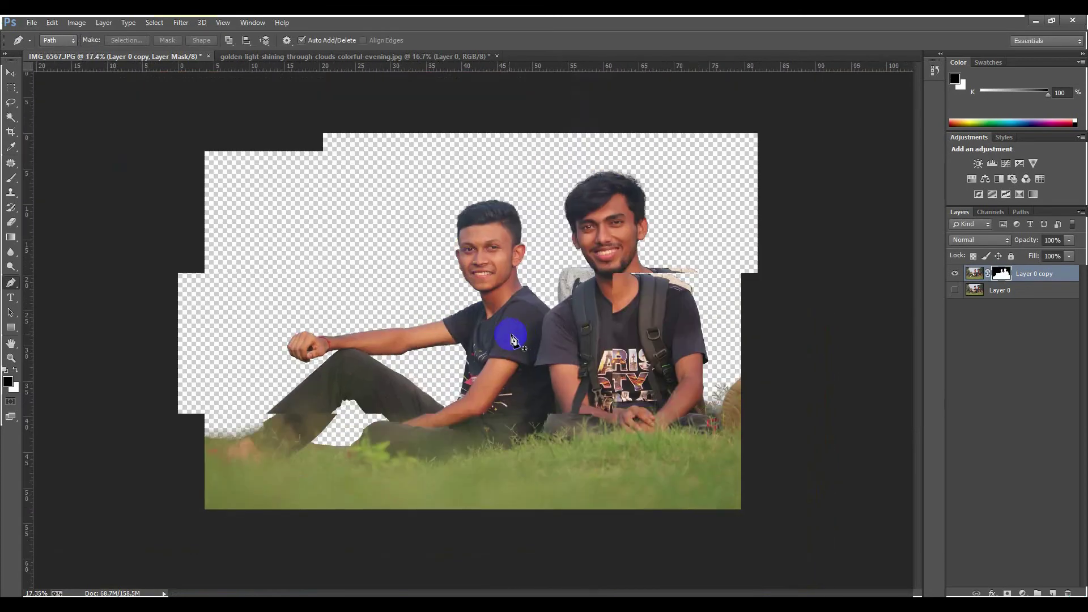
scroll(511, 339, "up", 1)
left_click(1022, 296)
left_click(956, 290)
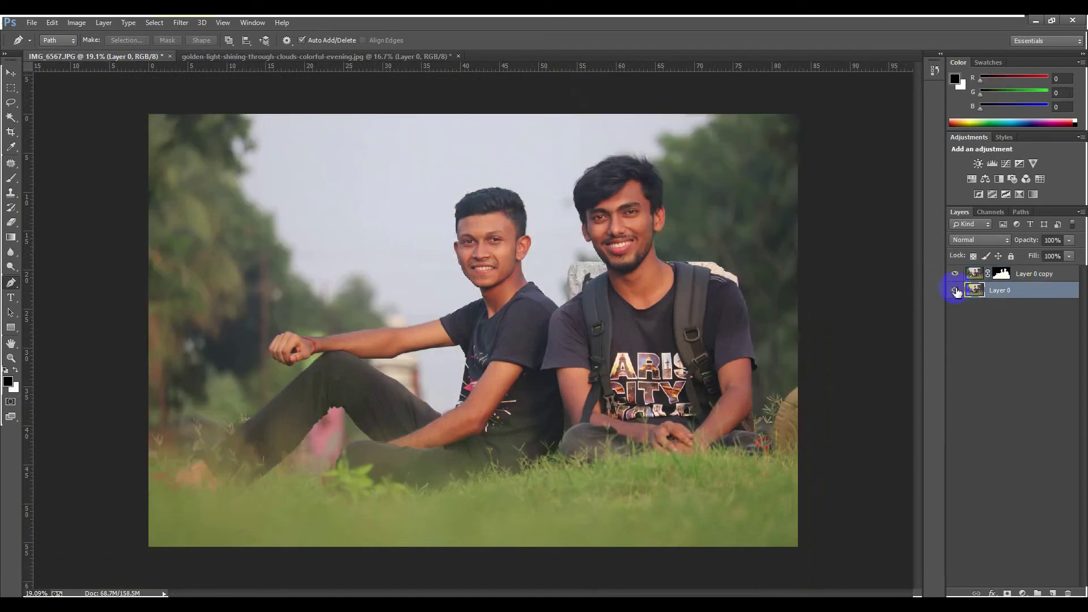
left_click(956, 290)
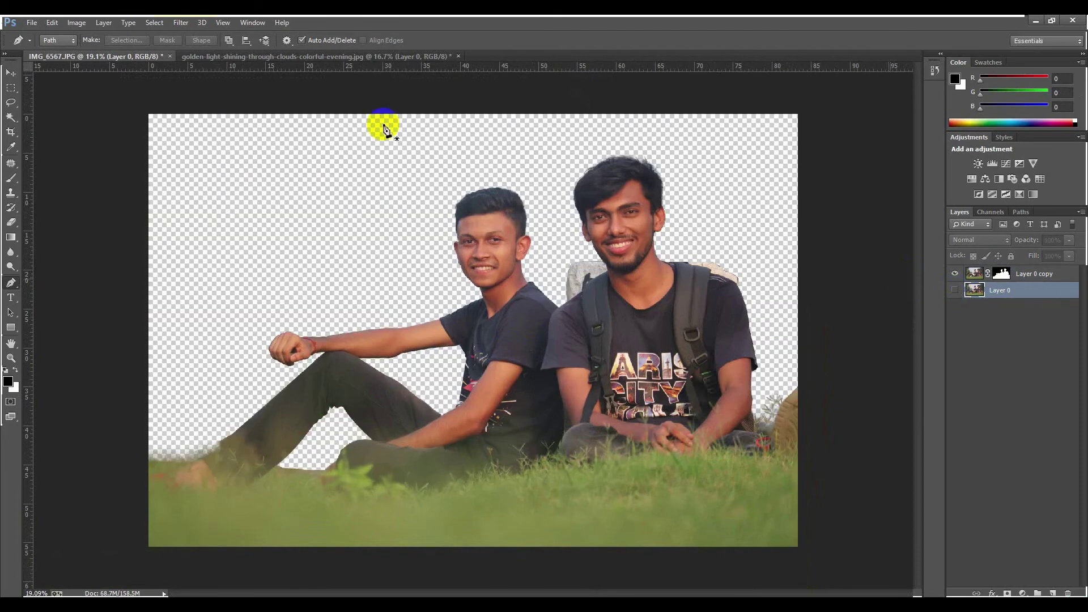
left_click(350, 67)
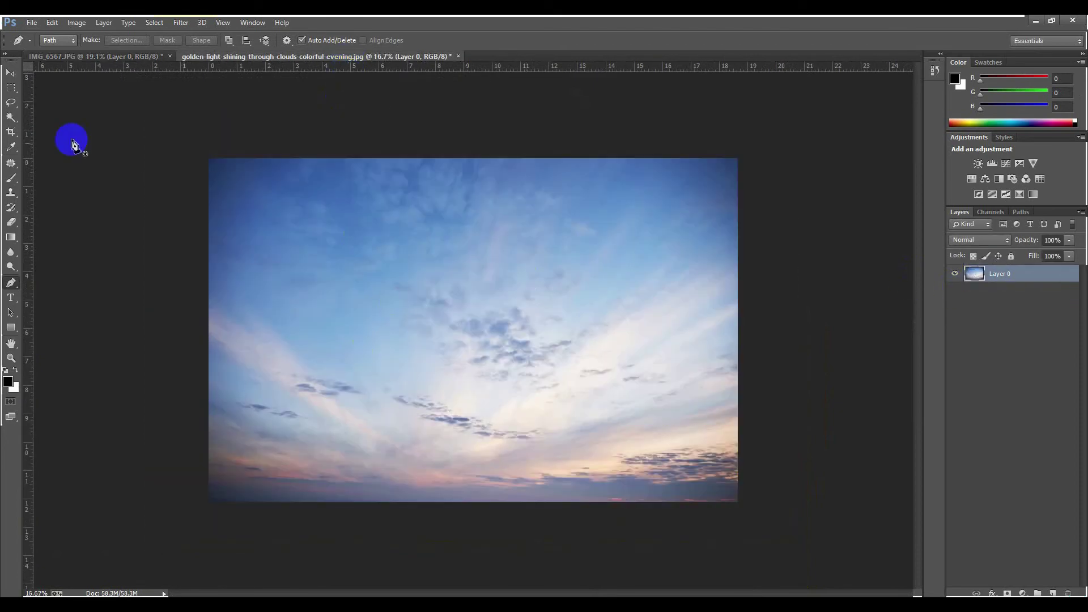
Step: Drag the sky image into the friends document and enlarge it to about 116 percent
left_click(11, 73)
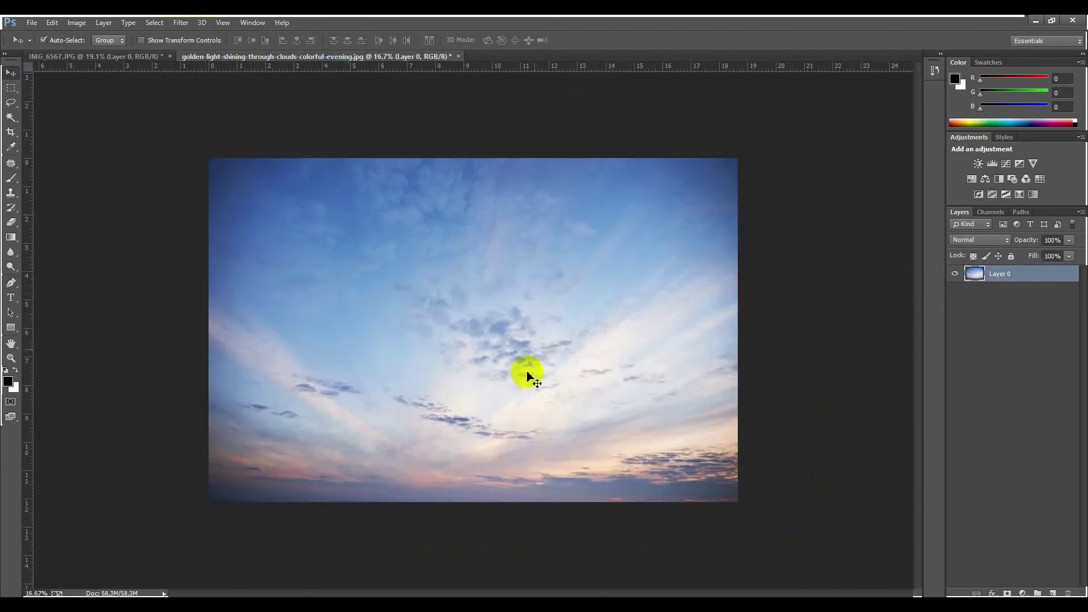
mouse_move(525, 371)
left_mouse_down()
mouse_move(311, 215)
mouse_move(129, 56)
mouse_move(448, 266)
mouse_move(451, 297)
left_mouse_up()
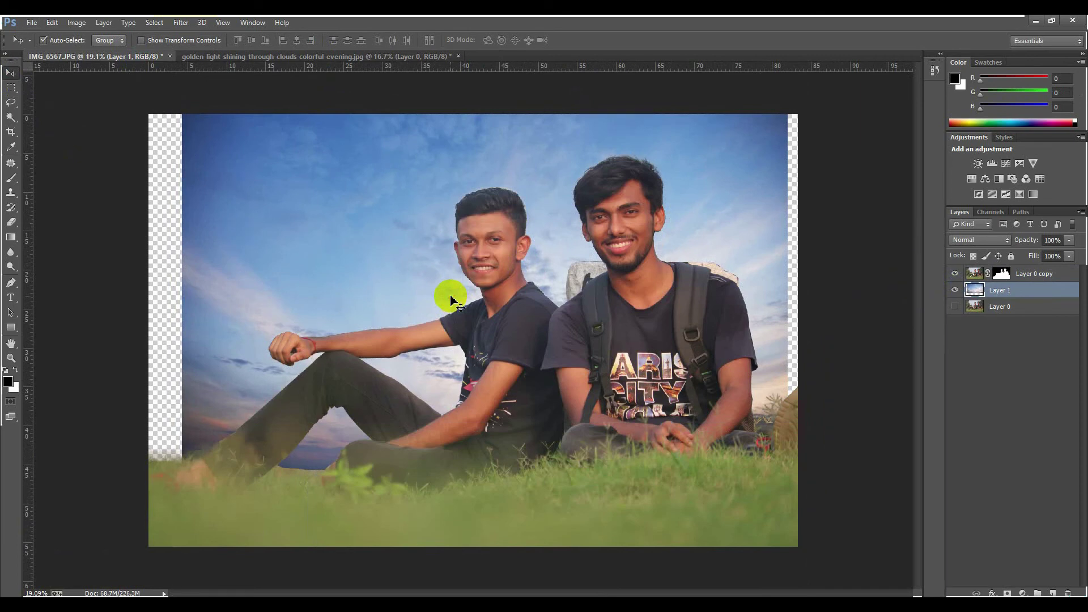
key("ctrl+t")
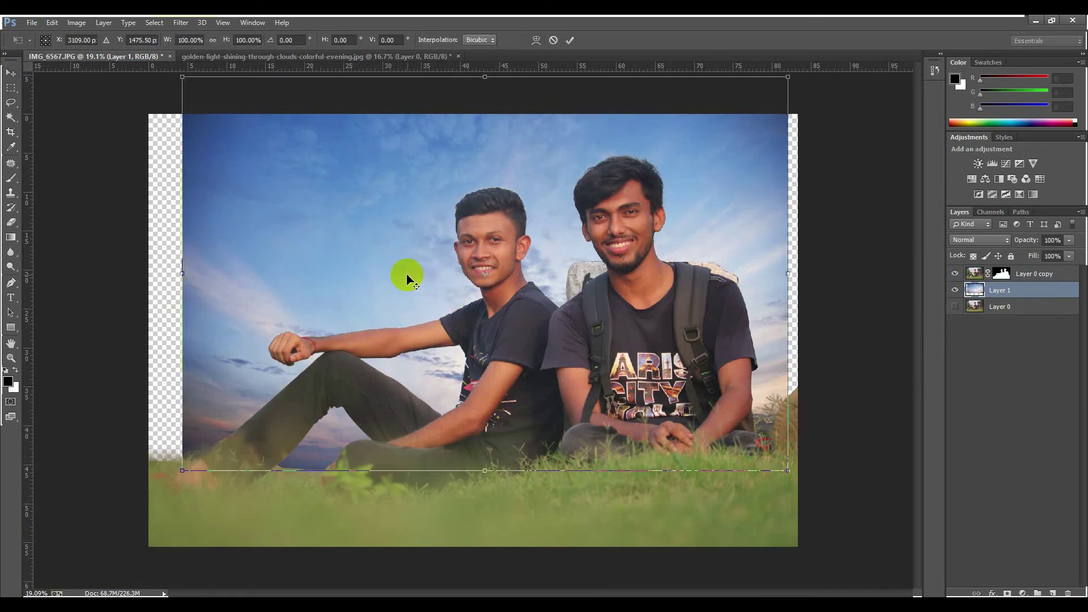
scroll(406, 278, "down", 2)
left_click_drag(402, 274, 403, 287)
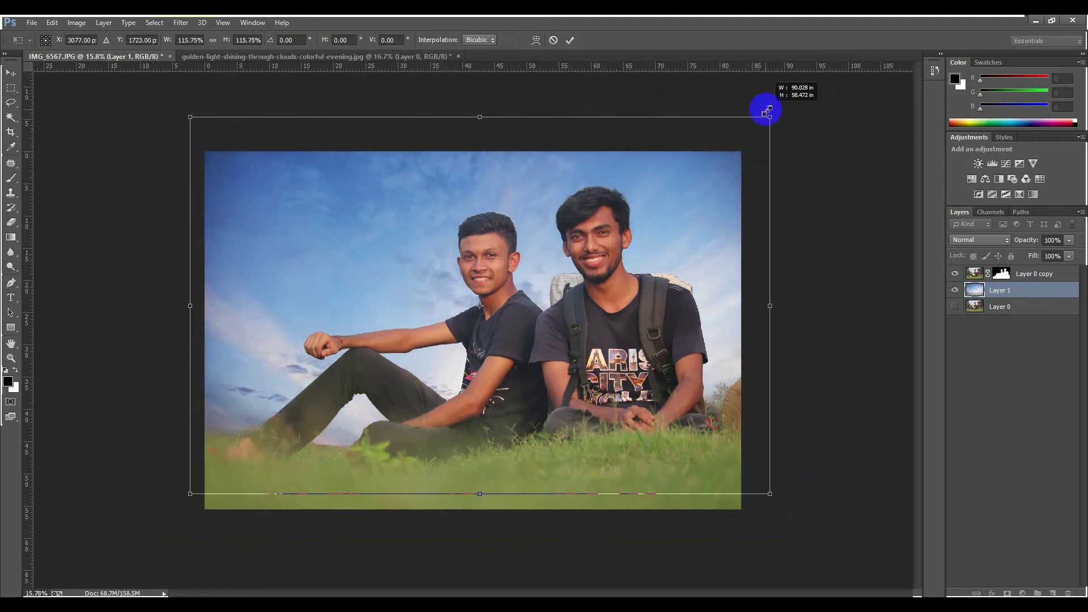
left_click_drag(731, 143, 769, 117)
Step: Fine-tune the sky's position and size, nudge it right, and commit the transform
left_click_drag(361, 266, 361, 204)
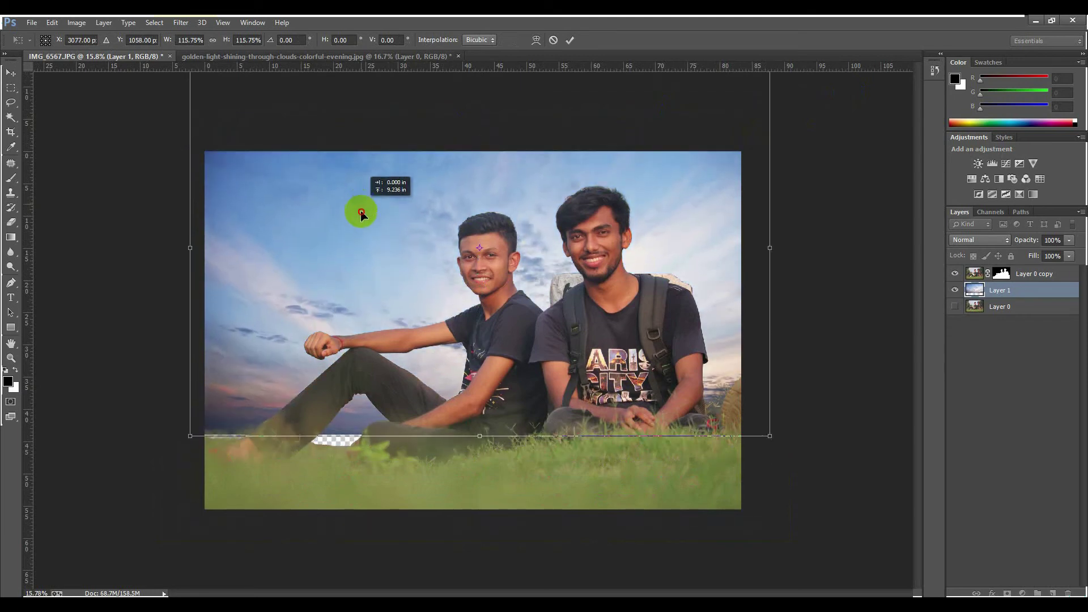
left_click_drag(361, 204, 361, 234)
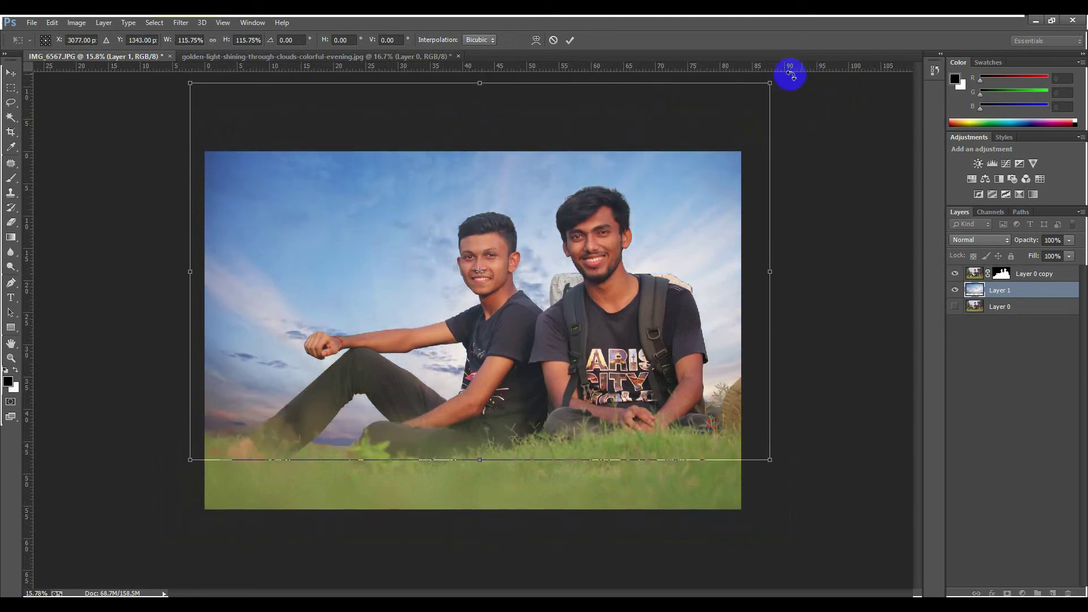
left_click_drag(769, 82, 759, 101)
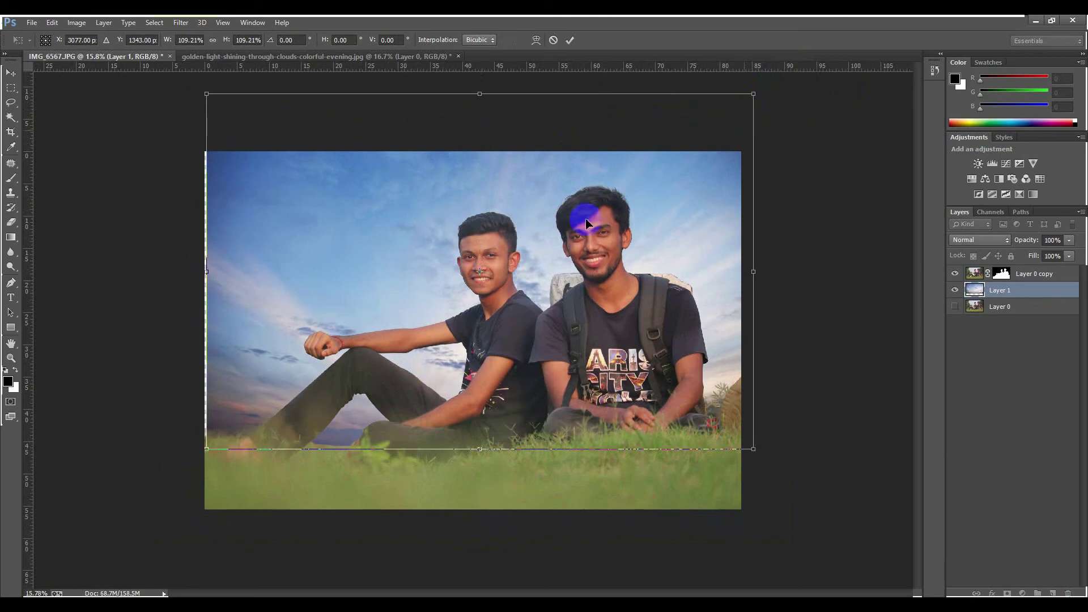
mouse_move(397, 266)
left_mouse_down()
mouse_move(385, 277)
mouse_move(382, 255)
mouse_move(393, 273)
left_mouse_up()
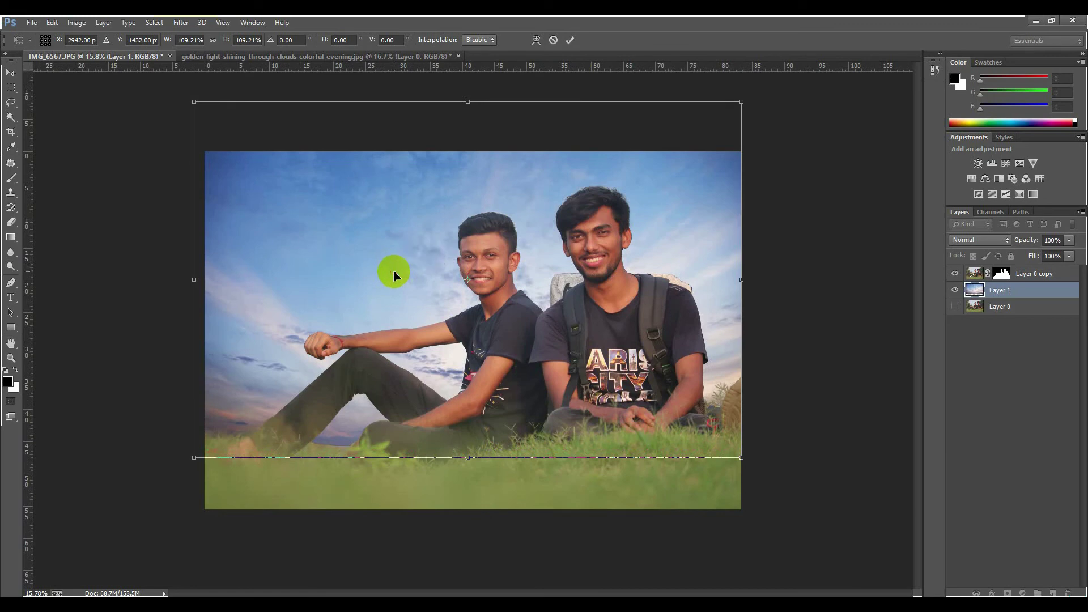
key("shift+Right")
key("shift+Right")
key("shift+Right")
key("shift+Right")
key("shift+Right")
key("shift+Right")
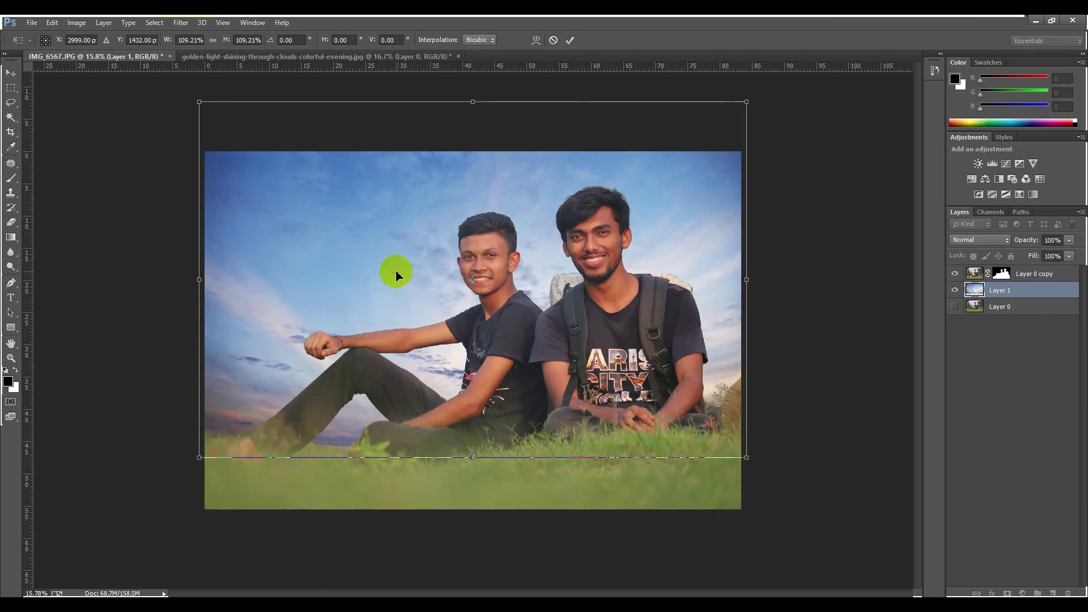
key("shift+Right")
key("shift+Right")
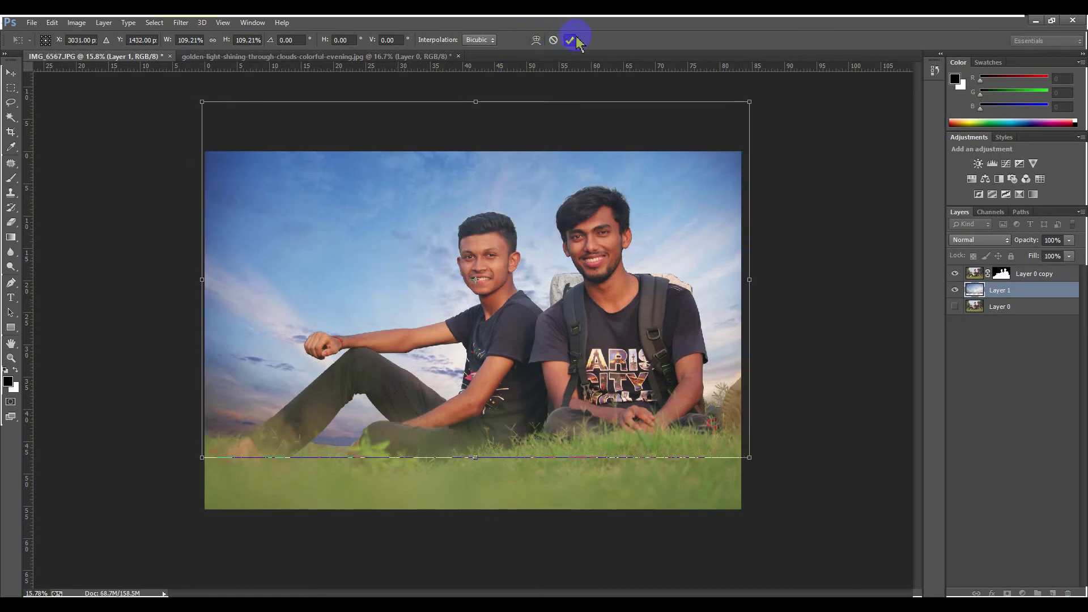
left_click(569, 40)
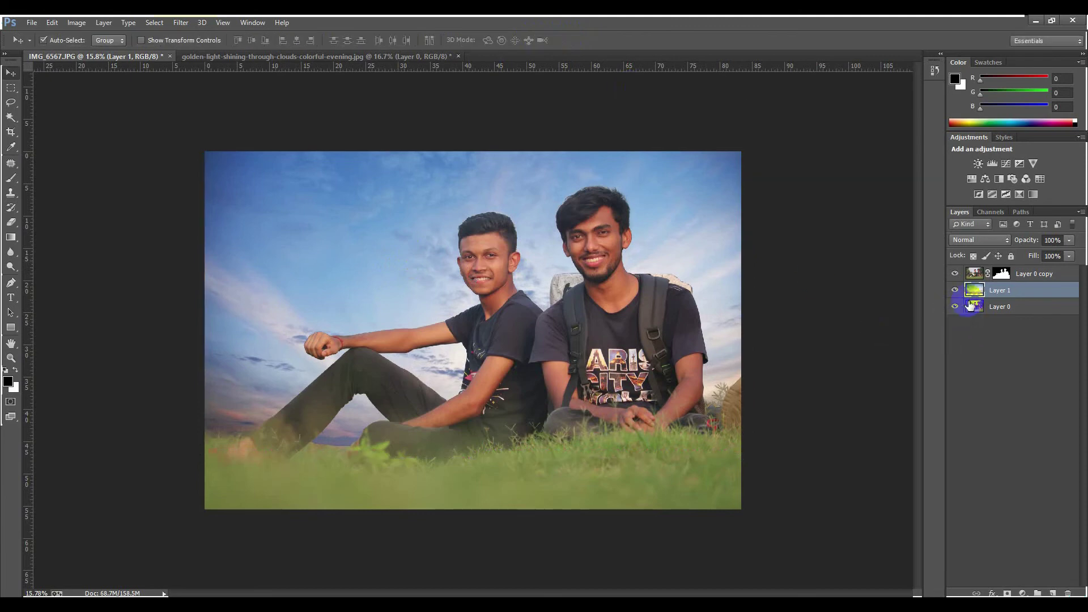
left_click(992, 338)
Step: Rename the new layer to sky and move it below the original photo layer
left_click(1013, 293)
type("sky")
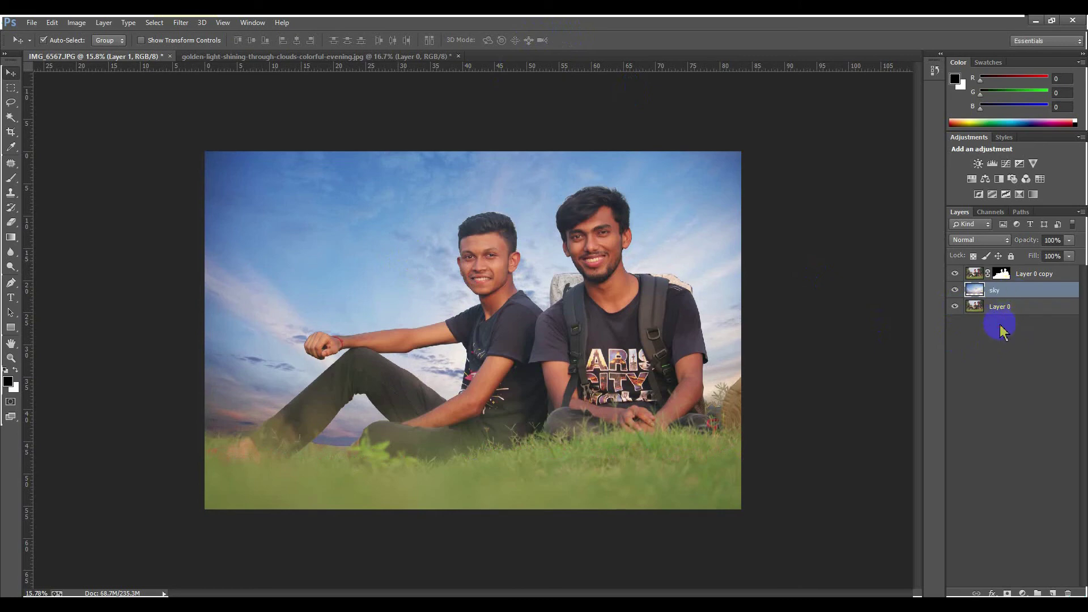
key("Return")
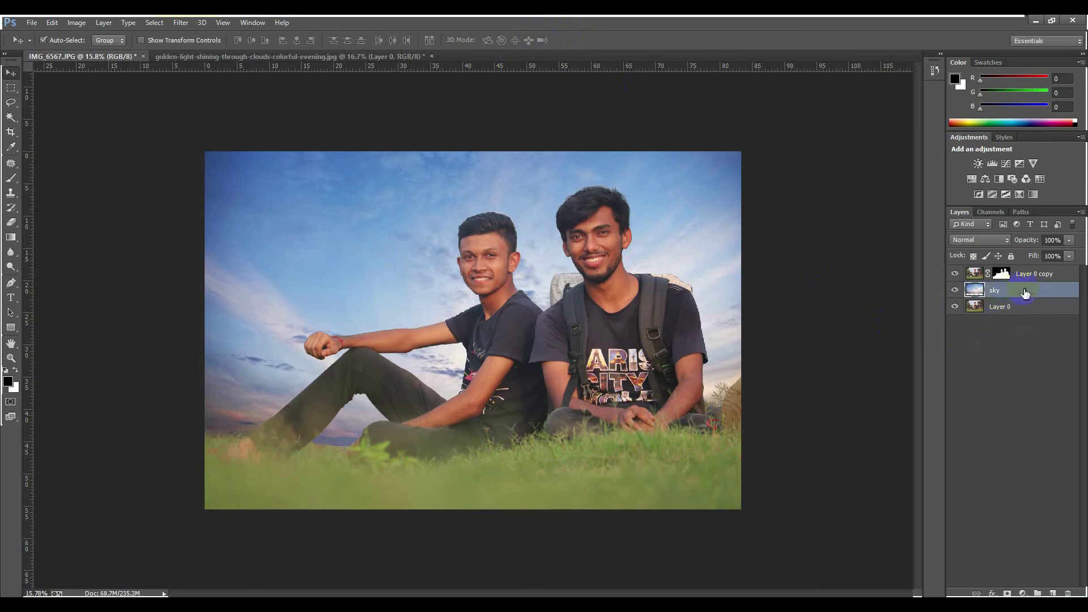
left_click_drag(1017, 292, 1020, 320)
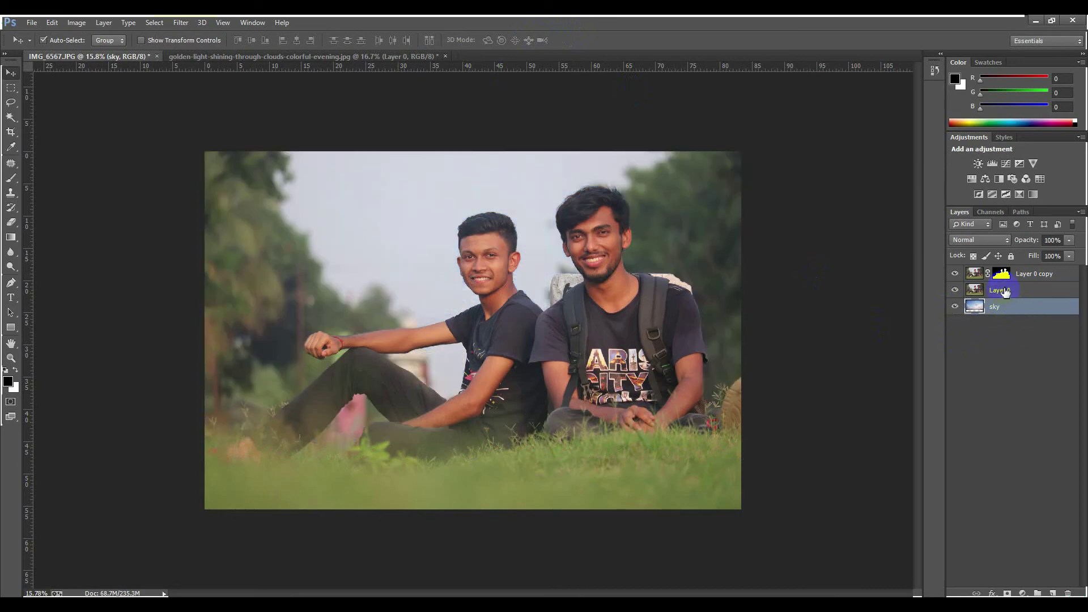
Step: Add a layer mask to the original photo layer and target it
left_click(1018, 290)
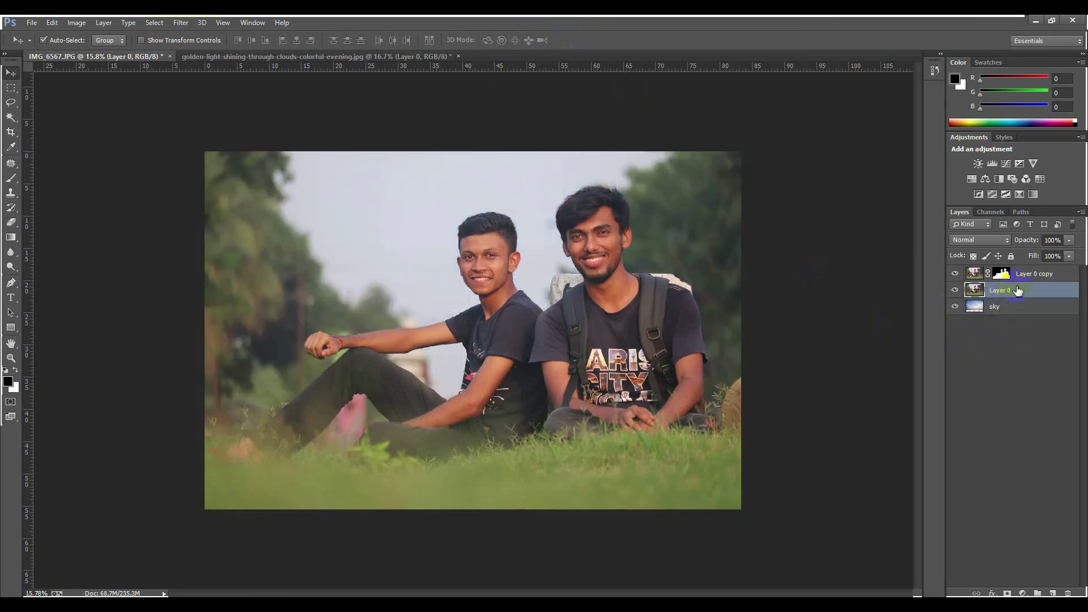
left_click(1006, 593)
left_click(1005, 292)
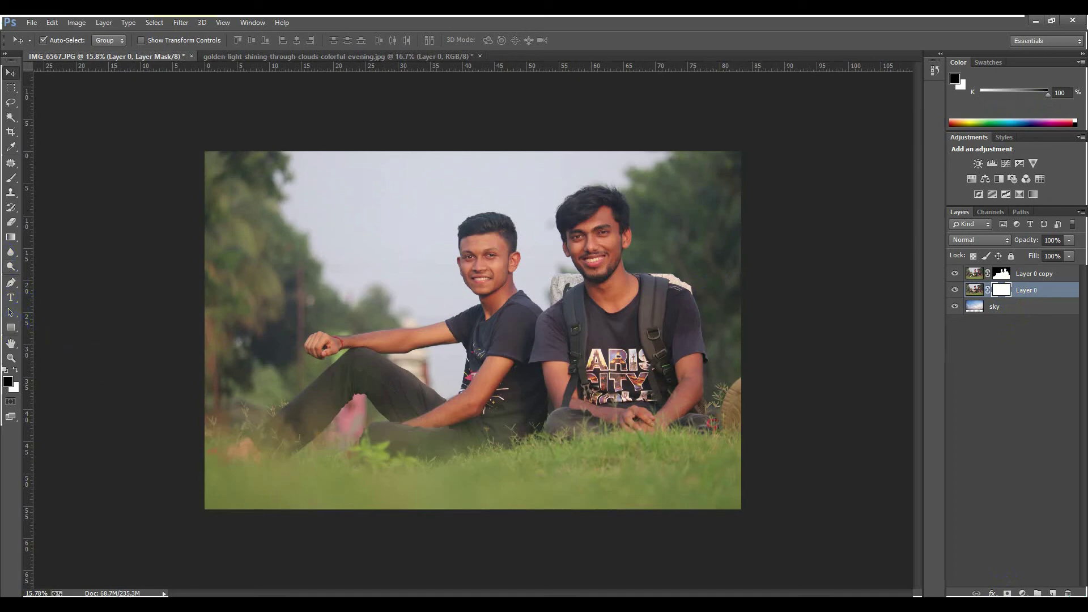
key("g")
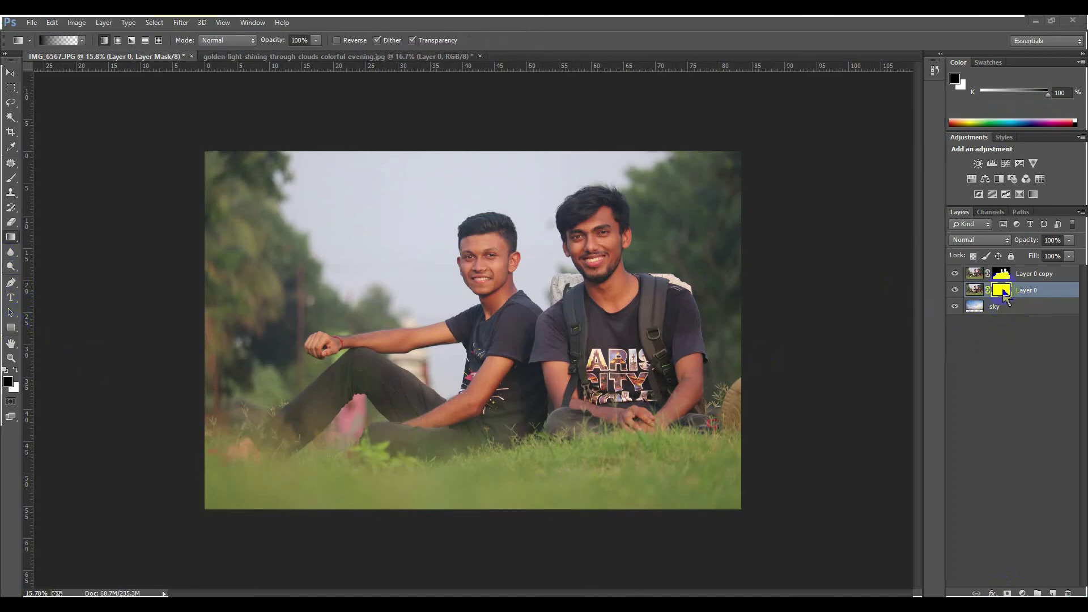
left_click(996, 326)
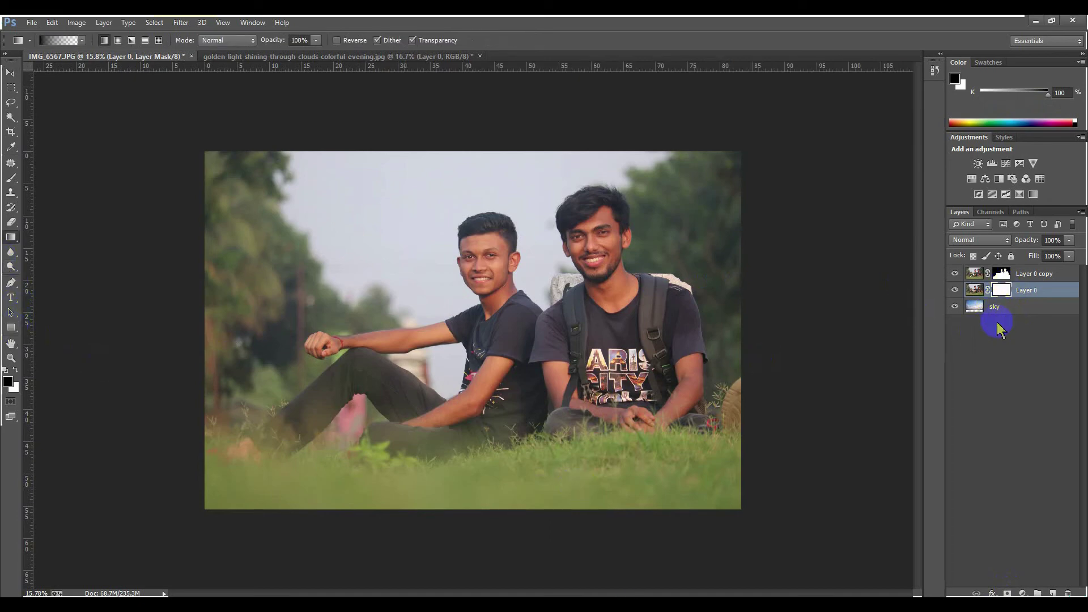
left_click(1002, 291)
Step: Draw a top-to-bottom black-to-white gradient on the mask to fade the photo into the sky
left_click(11, 237)
right_click(12, 241)
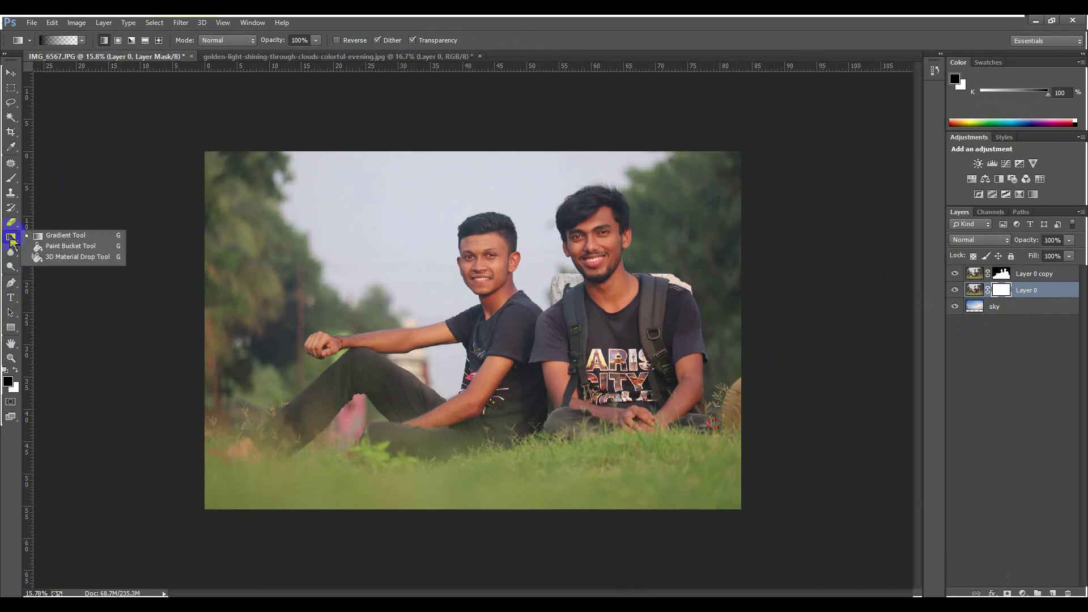
left_click(37, 237)
left_click(12, 240)
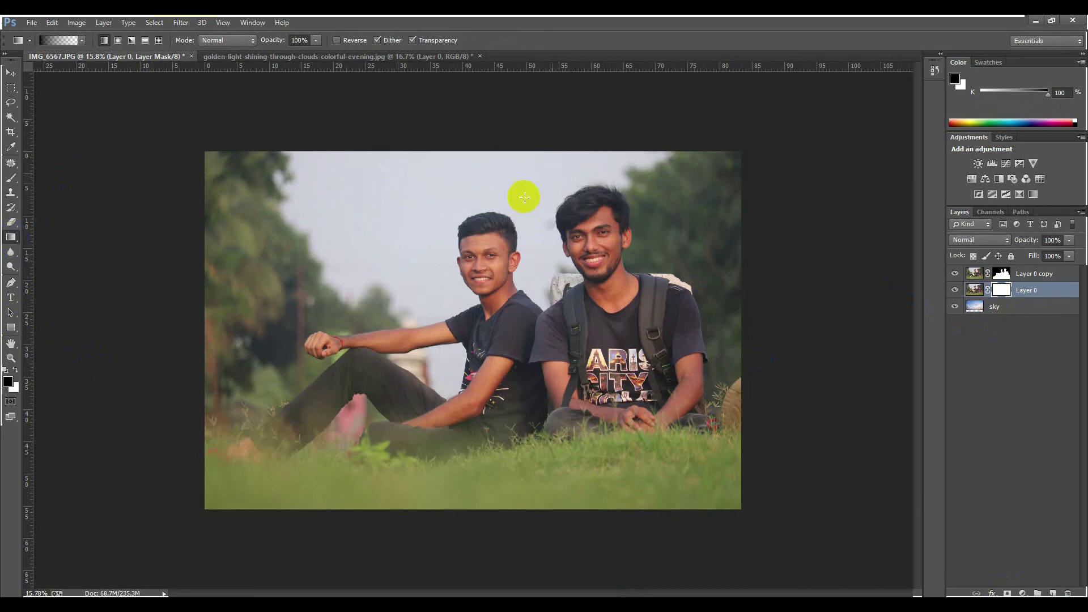
left_click_drag(477, 148, 474, 240)
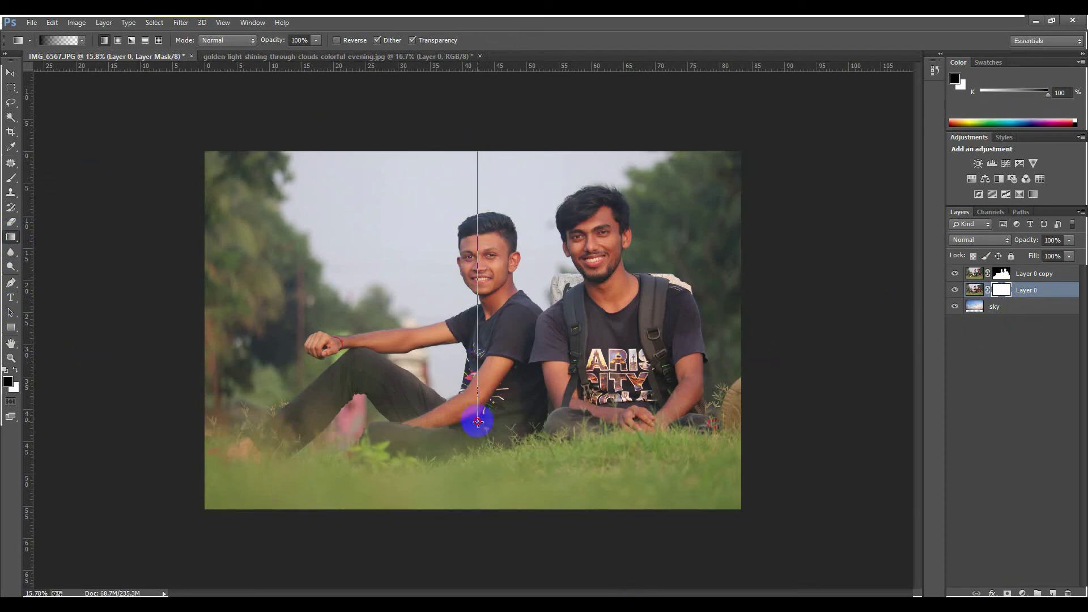
left_click_drag(477, 421, 478, 421)
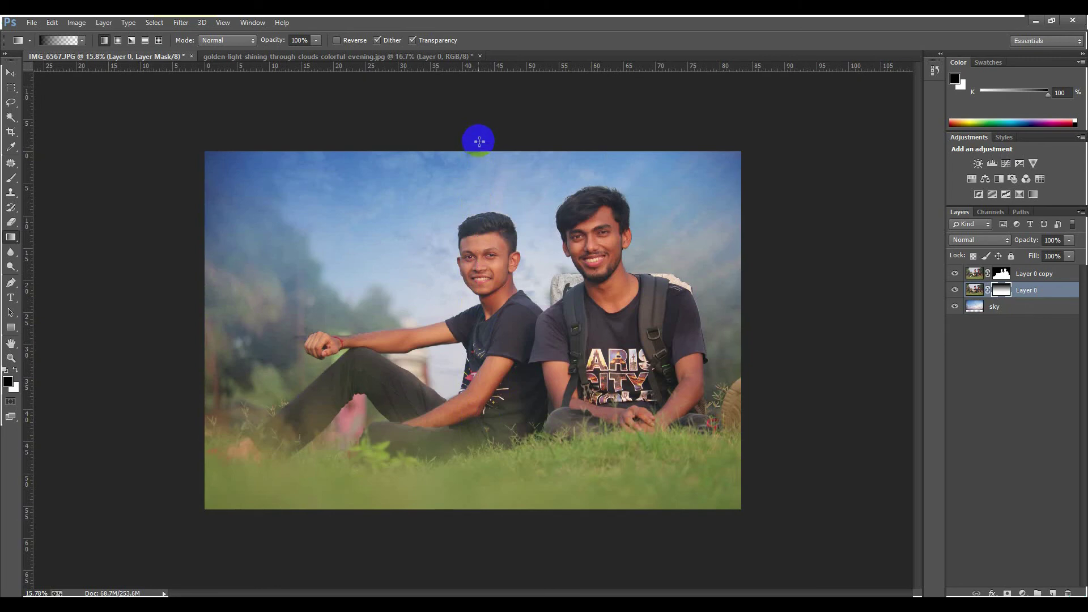
mouse_move(479, 141)
left_mouse_down()
mouse_move(473, 405)
mouse_move(463, 423)
left_mouse_up()
left_click_drag(479, 145, 453, 451)
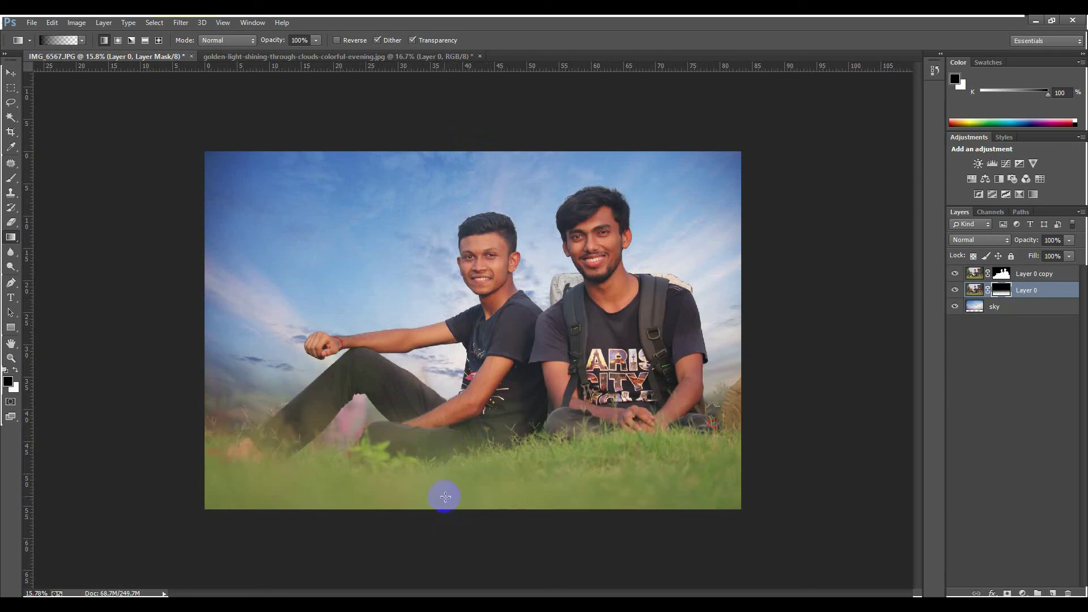
left_click(634, 109)
Step: Select the sky, Layer 0 and Layer 0 copy layers together in the Layers panel
left_click(1028, 322)
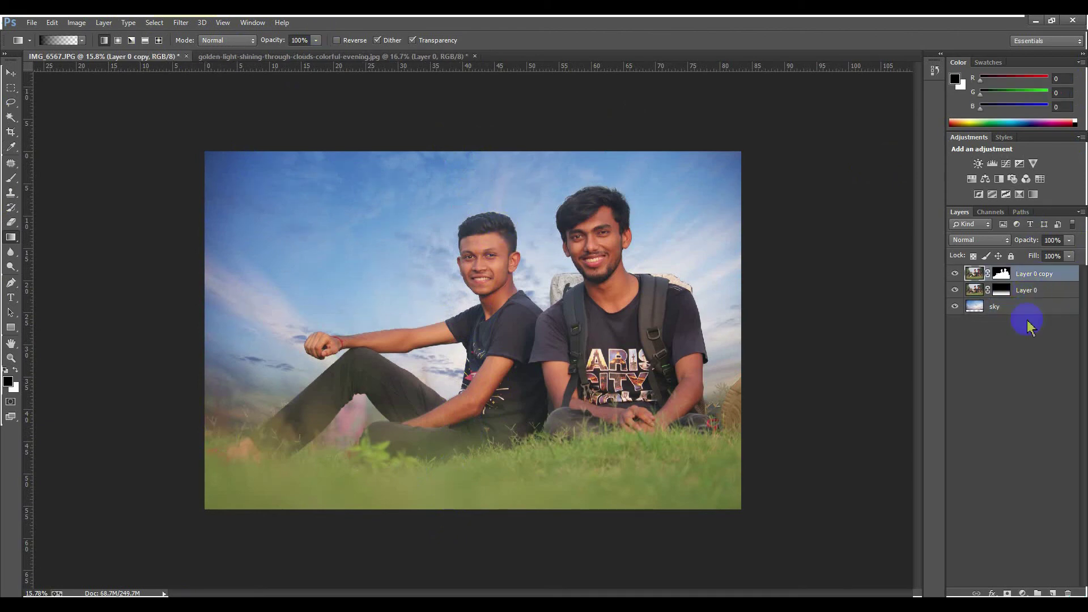
scroll(406, 255, "up", 1)
scroll(342, 401, "up", 2)
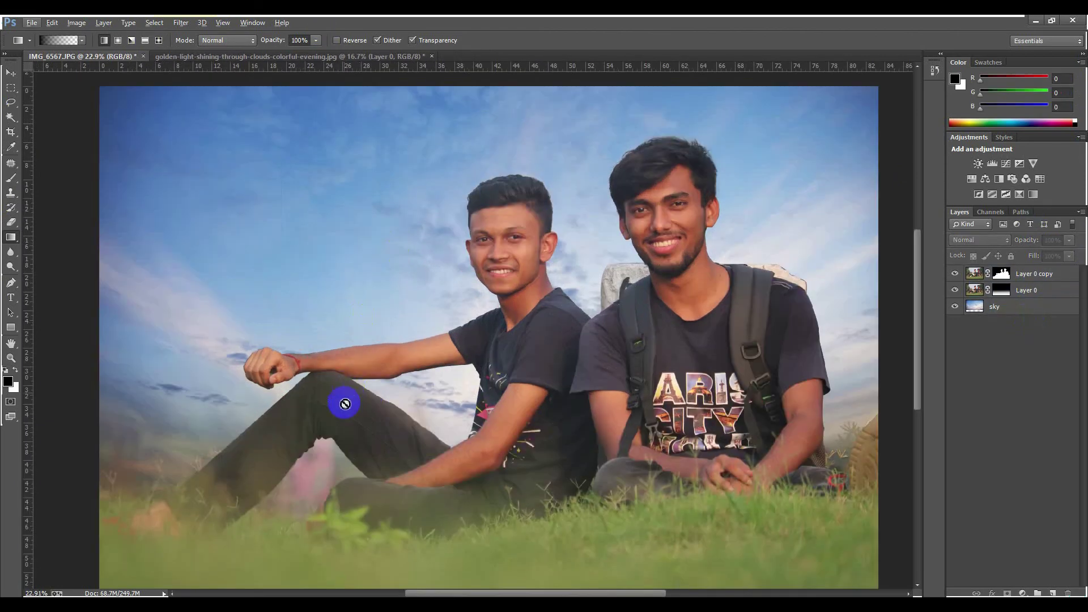
scroll(381, 385, "down", 4)
scroll(454, 272, "up", 1)
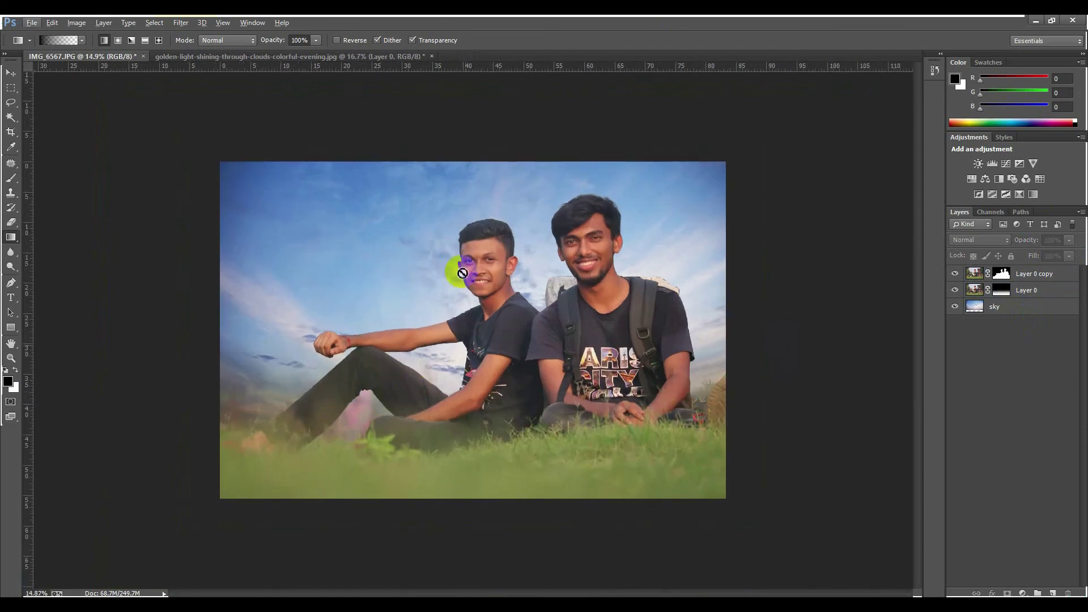
scroll(456, 272, "up", 1)
scroll(460, 274, "up", 1)
scroll(460, 273, "down", 1)
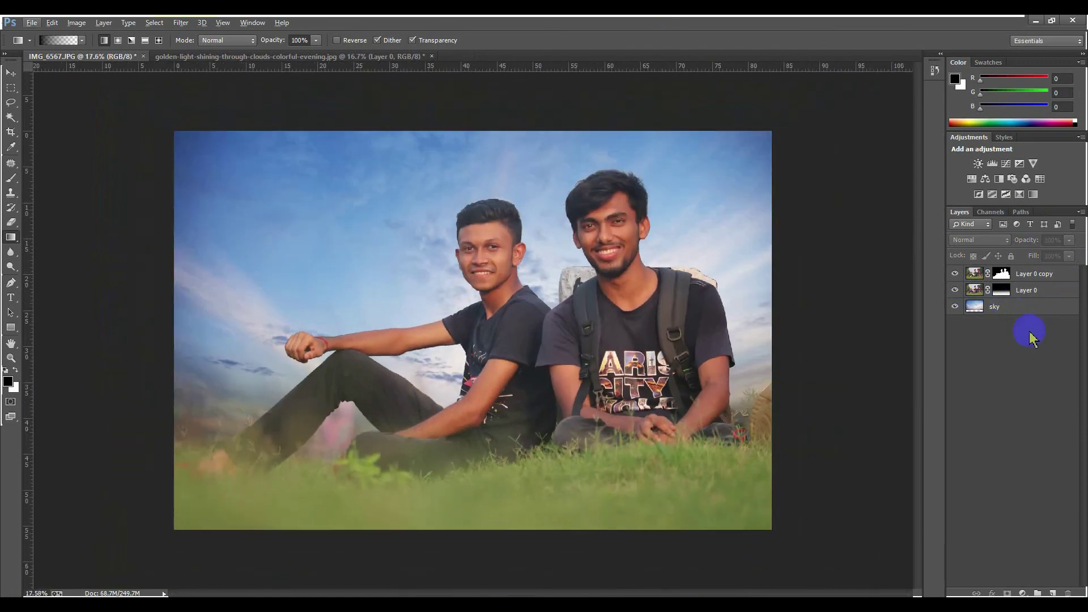
scroll(708, 383, "up", 1)
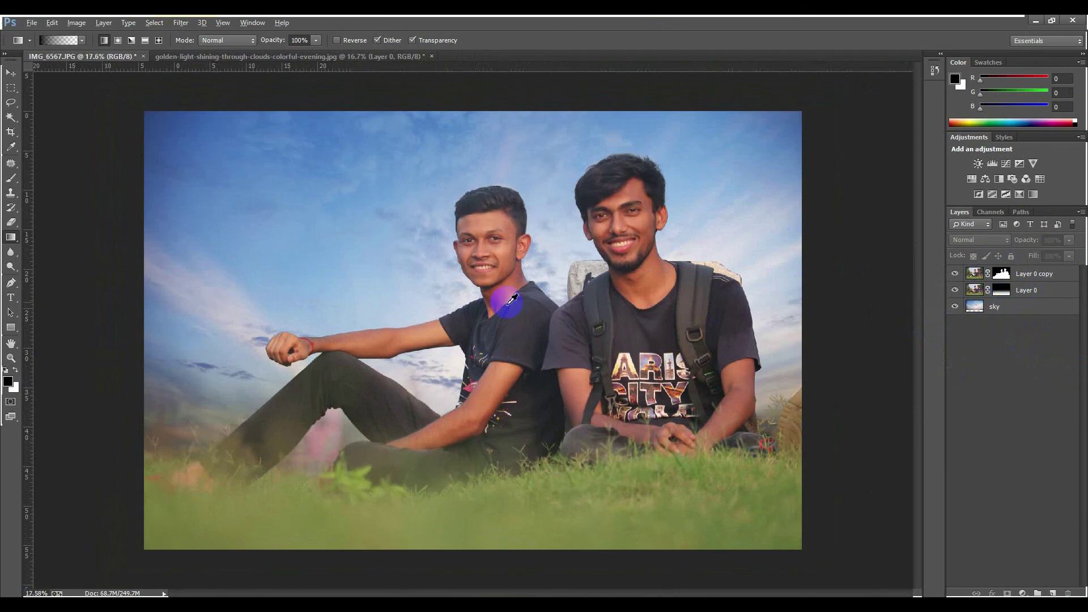
scroll(487, 317, "down", 1)
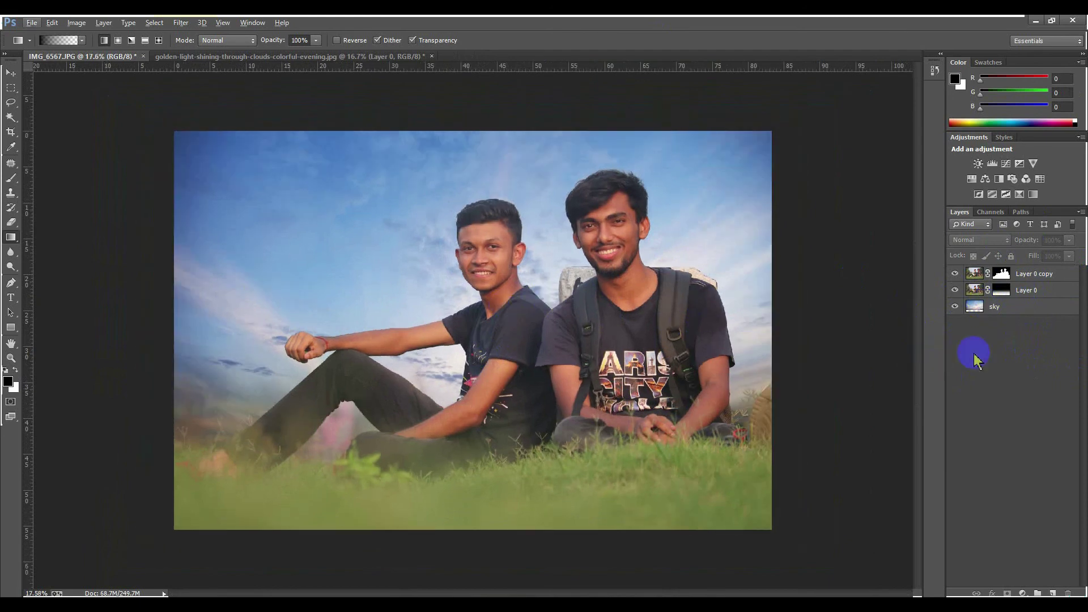
left_click(1034, 309)
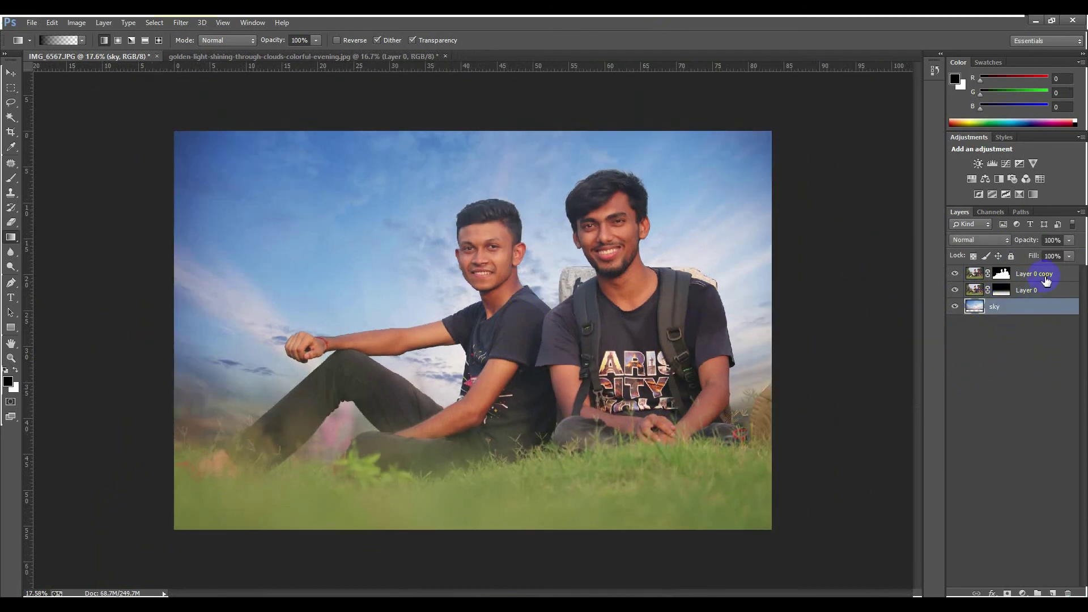
left_click(1046, 278, "shift")
Step: Convert the three selected layers to a smart object and apply Filter > Camera Raw Filter
right_click(1042, 277)
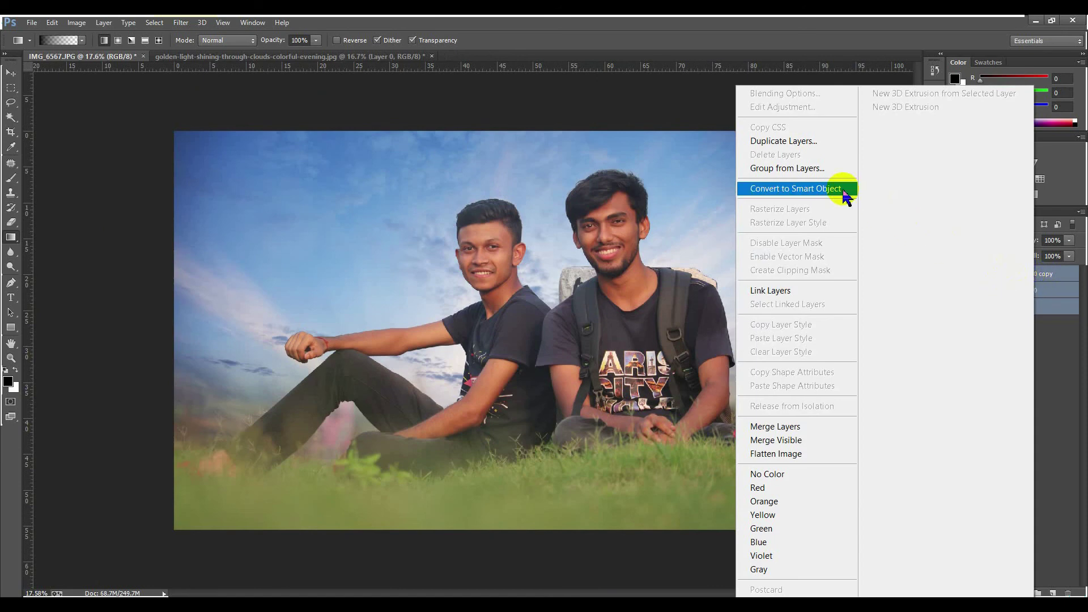
left_click(814, 193)
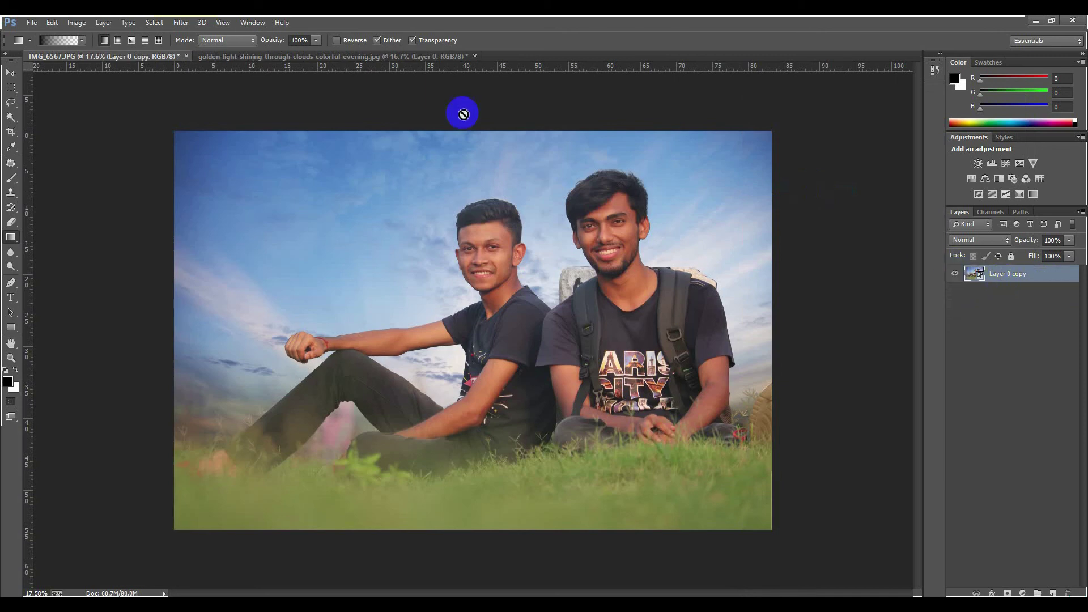
left_click(181, 23)
left_click(234, 106)
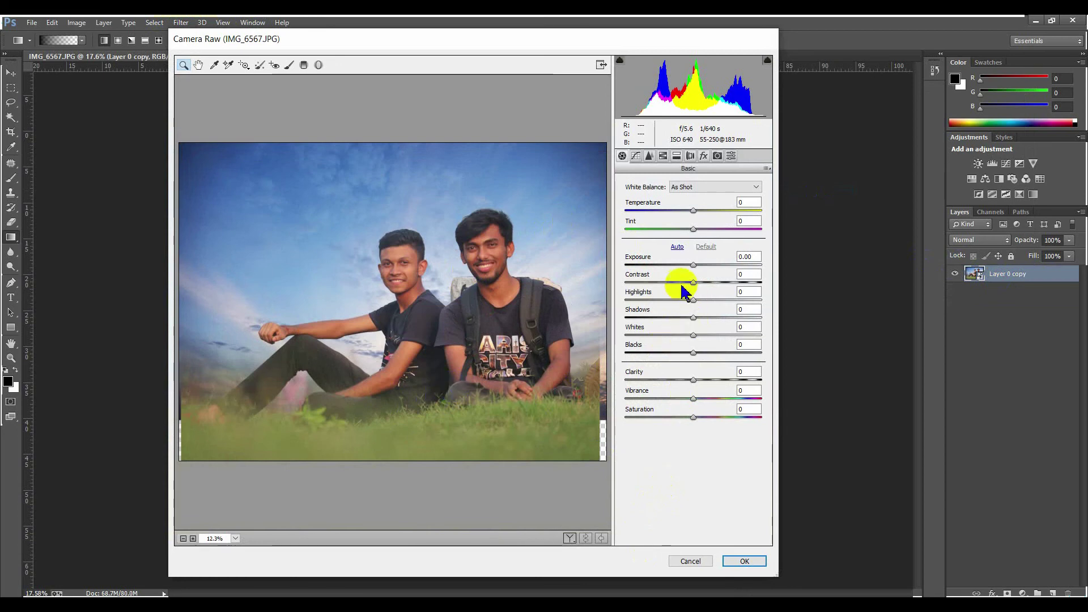
Step: Set exposure -0.15, cooler temperature, whites +23, stronger highlights and clarity, plus an edge vignette
mouse_move(693, 265)
left_mouse_down()
mouse_move(720, 287)
mouse_move(710, 287)
left_mouse_up()
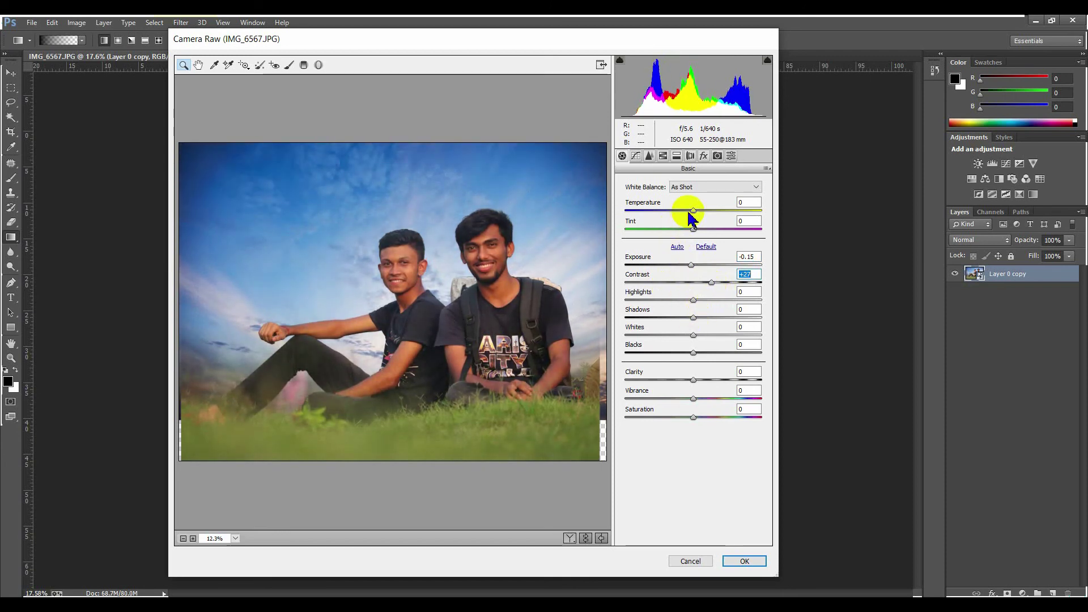
mouse_move(688, 212)
left_mouse_down()
mouse_move(670, 218)
mouse_move(683, 218)
left_mouse_up()
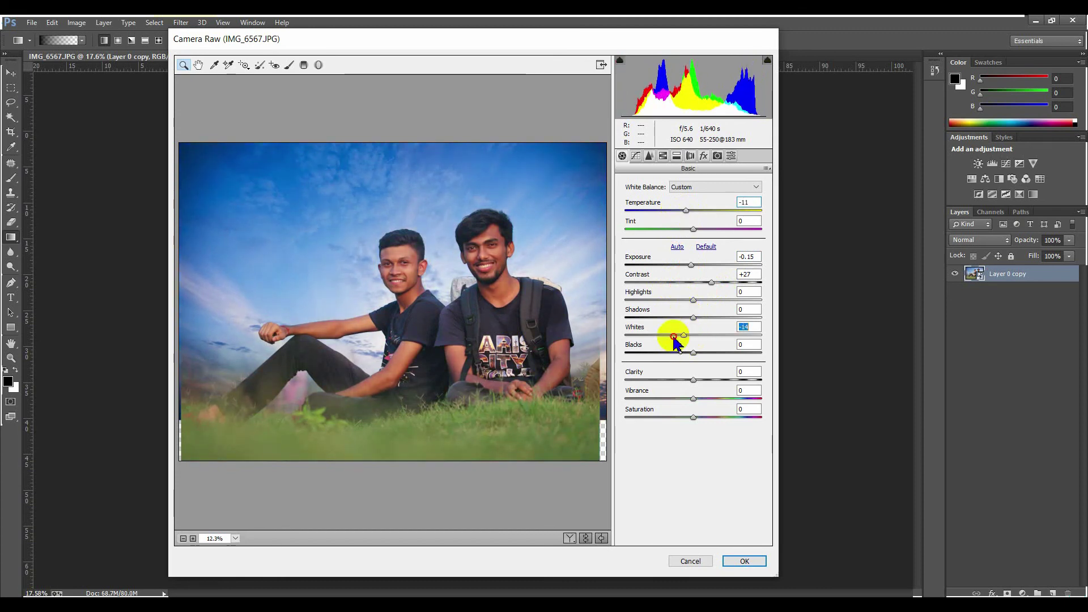
mouse_move(693, 336)
left_mouse_down()
mouse_move(706, 336)
mouse_move(706, 317)
mouse_move(772, 318)
left_mouse_up()
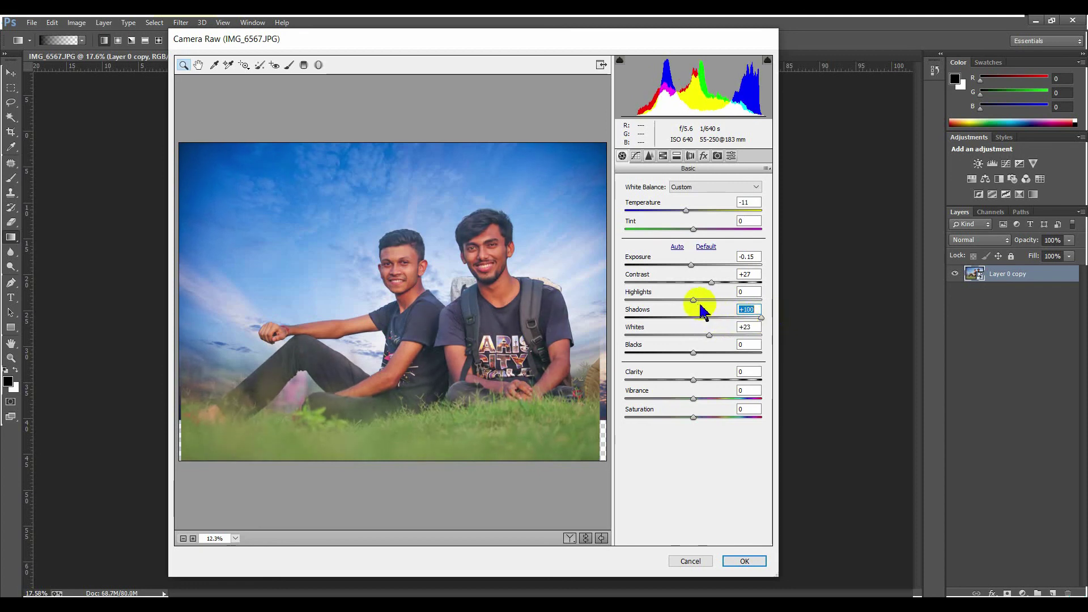
mouse_move(691, 301)
left_mouse_down()
mouse_move(765, 301)
mouse_move(697, 301)
mouse_move(760, 301)
mouse_move(740, 281)
mouse_move(767, 292)
mouse_move(704, 287)
mouse_move(687, 297)
mouse_move(726, 293)
mouse_move(708, 293)
mouse_move(718, 299)
left_mouse_up()
mouse_move(693, 380)
left_mouse_down()
mouse_move(767, 378)
mouse_move(729, 377)
mouse_move(758, 381)
left_mouse_up()
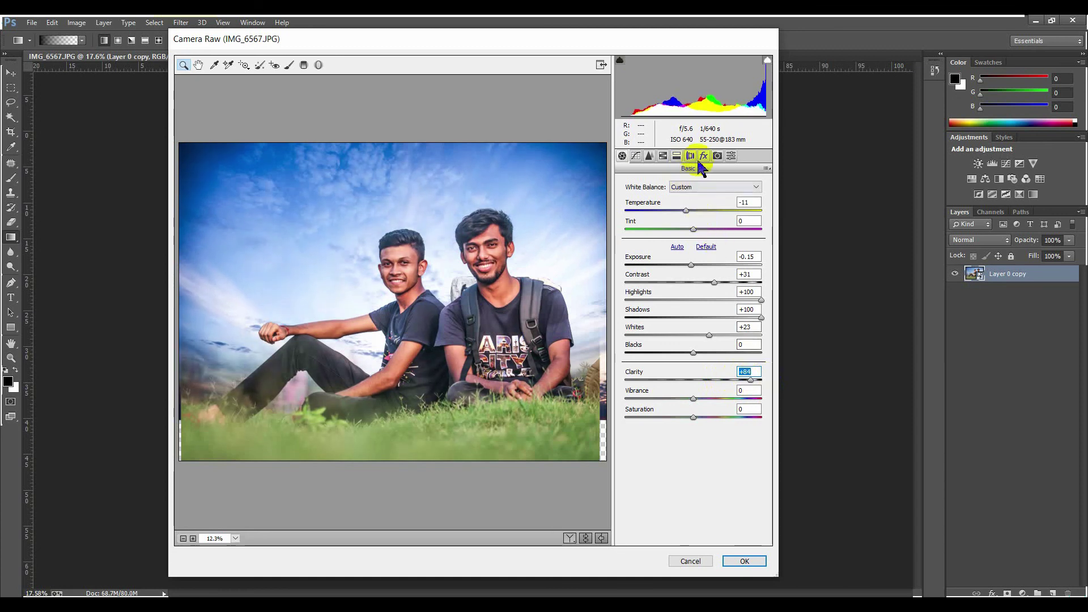
left_click(704, 156)
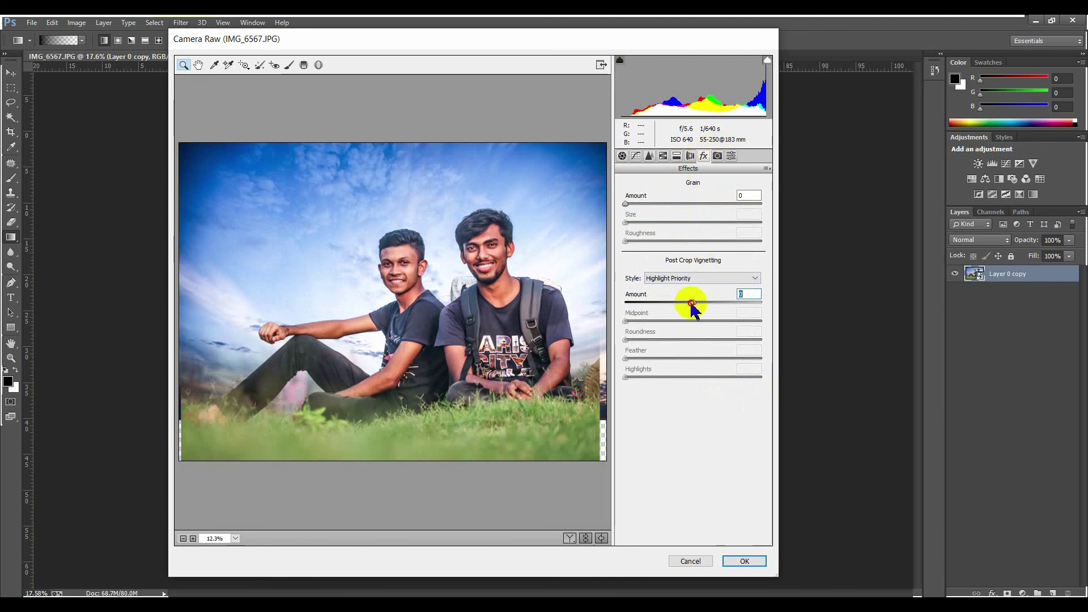
mouse_move(692, 303)
left_mouse_down()
mouse_move(672, 304)
mouse_move(691, 311)
left_mouse_up()
Step: Ease off the vignette Amount and apply the Camera Raw smart filter, zooming to check
left_click(742, 562)
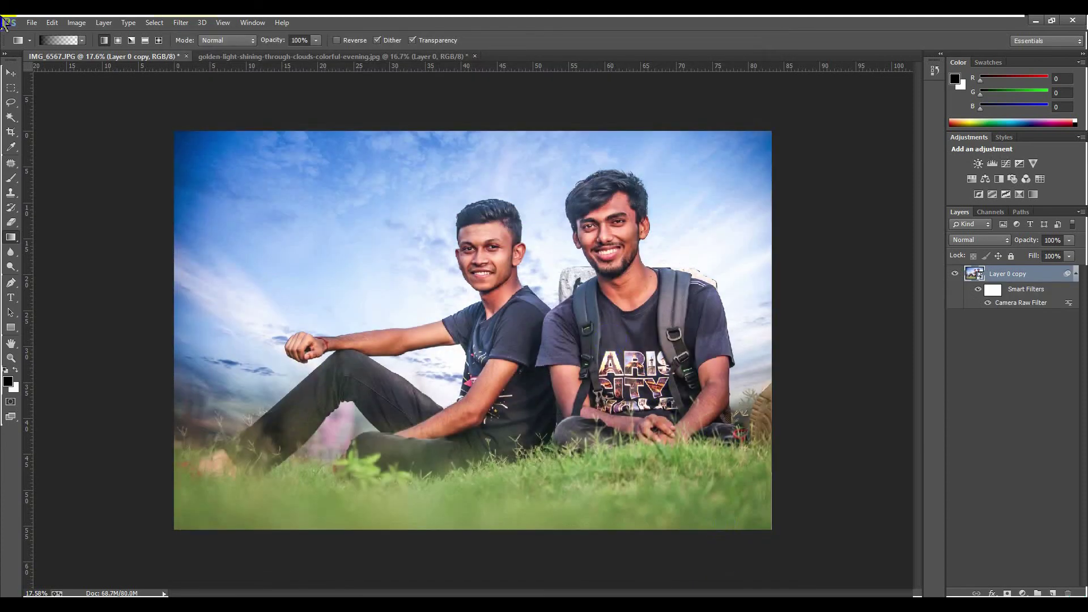
left_click(10, 74)
scroll(459, 295, "up", 2)
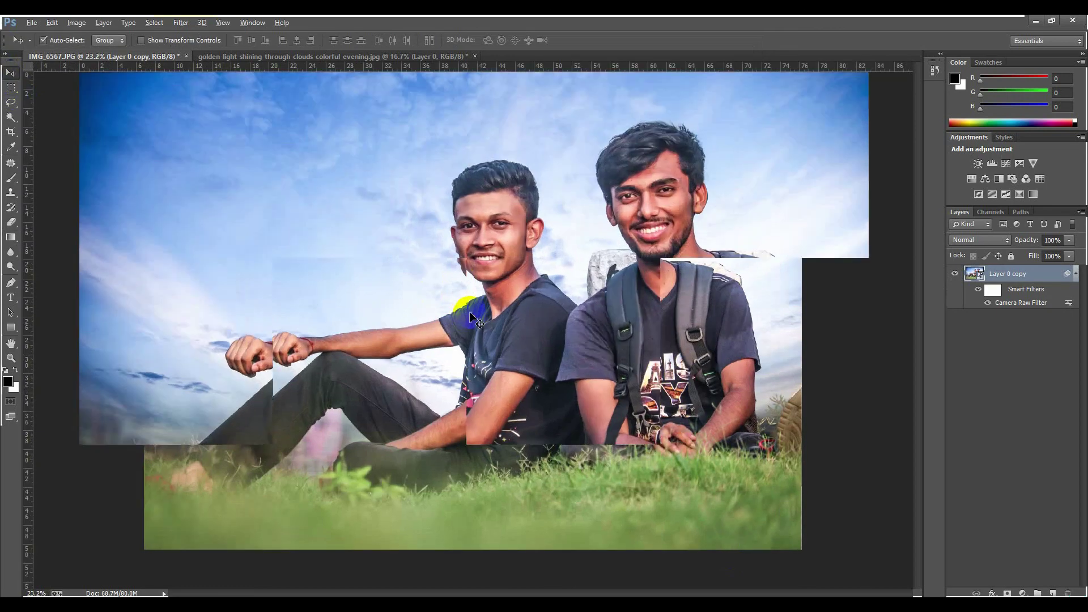
scroll(449, 278, "down", 3)
scroll(399, 309, "down", 1)
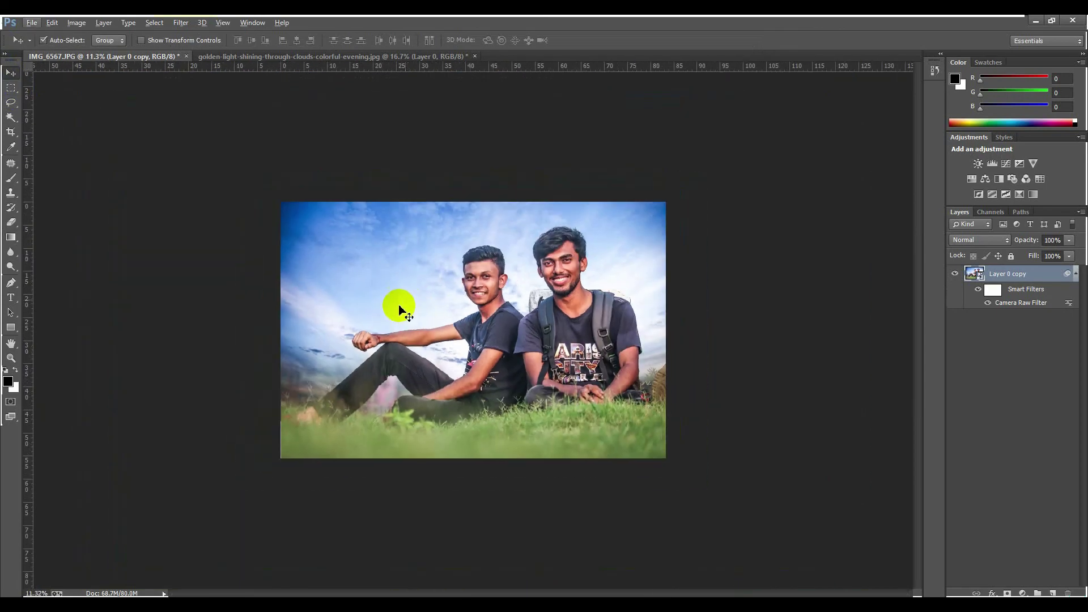
scroll(400, 311, "up", 1)
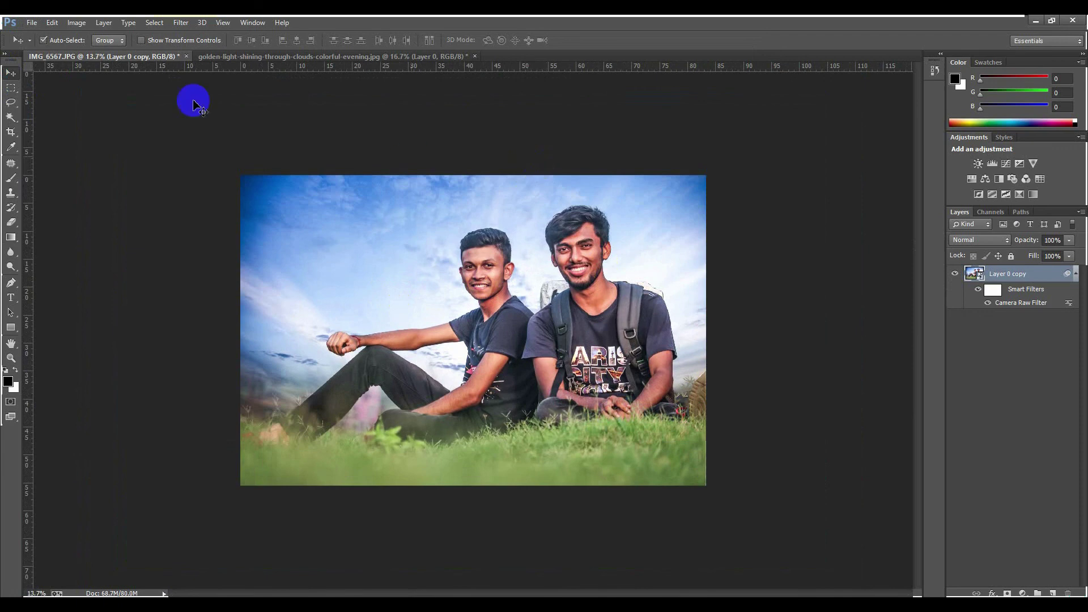
Step: Return to the Move tool and zoom to review the whole composite
left_click(13, 89)
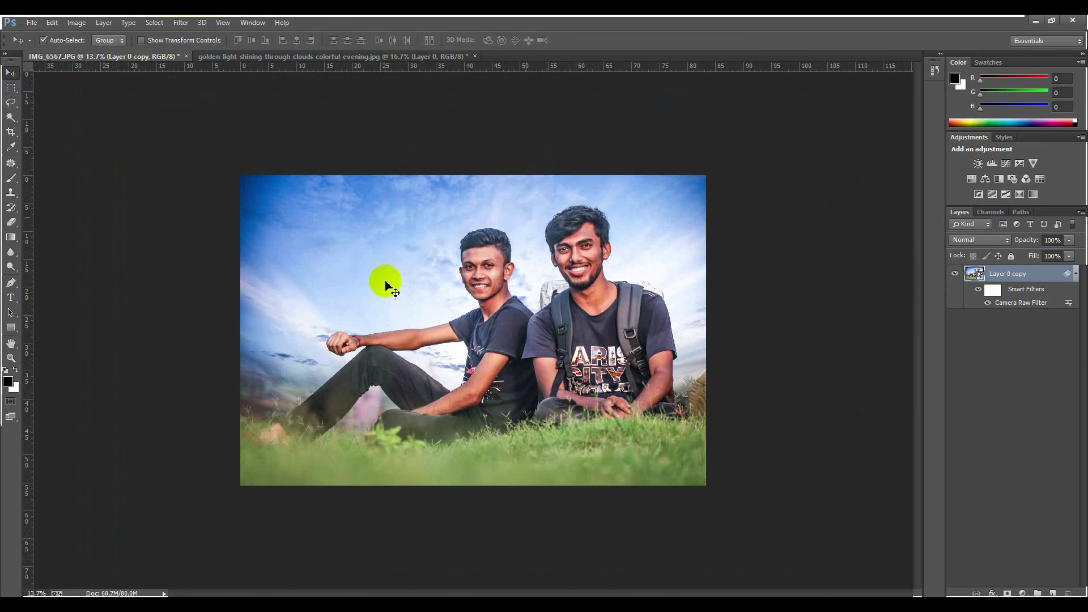
left_click(5, 71)
left_click(13, 90)
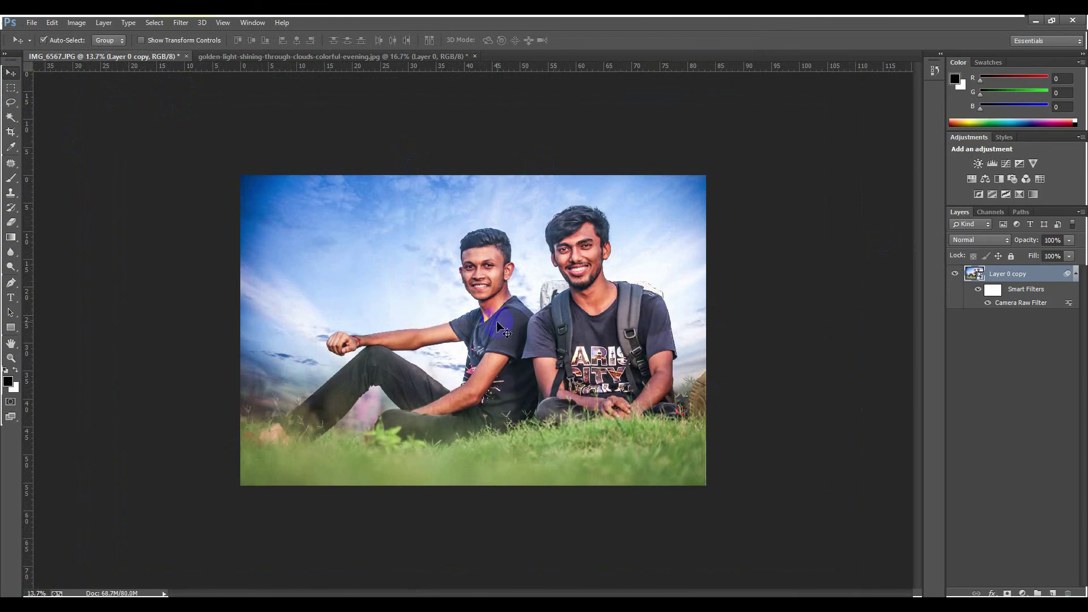
scroll(535, 220, "up", 3)
scroll(535, 220, "down", 2)
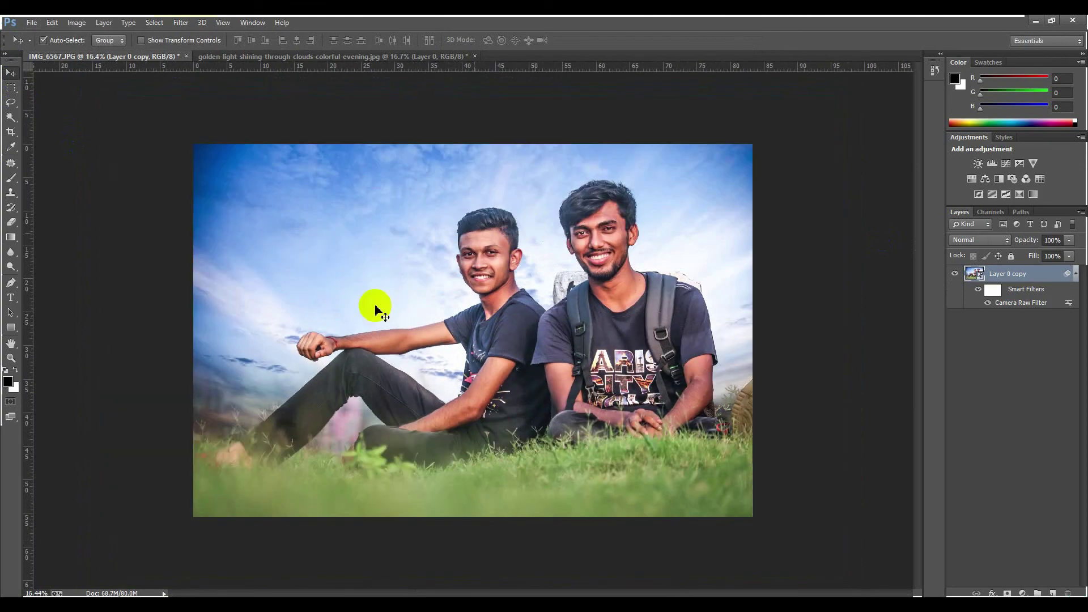
scroll(476, 361, "up", 1)
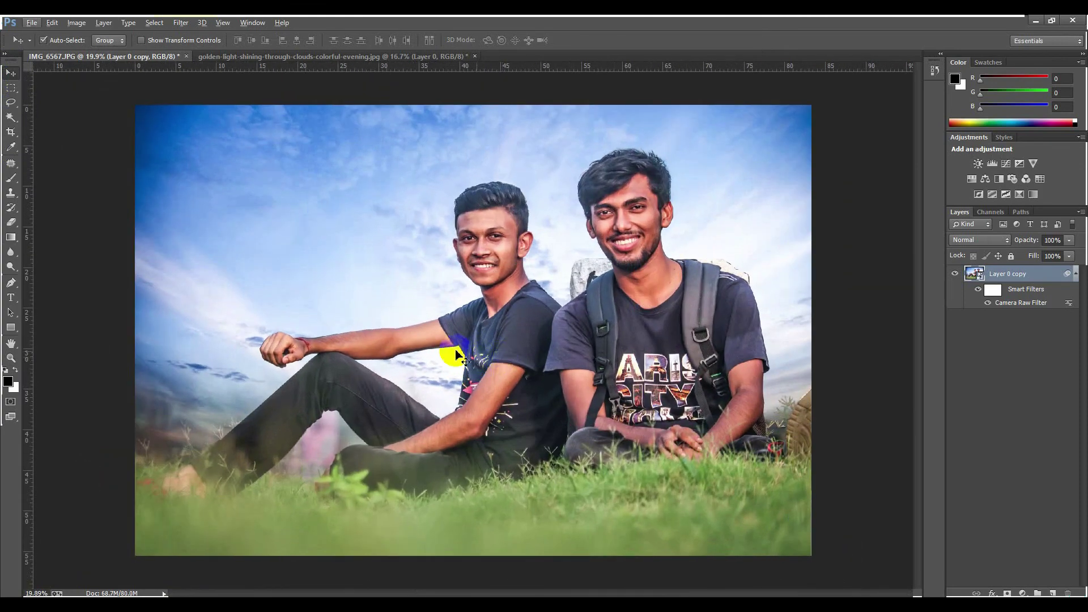
scroll(459, 356, "down", 2)
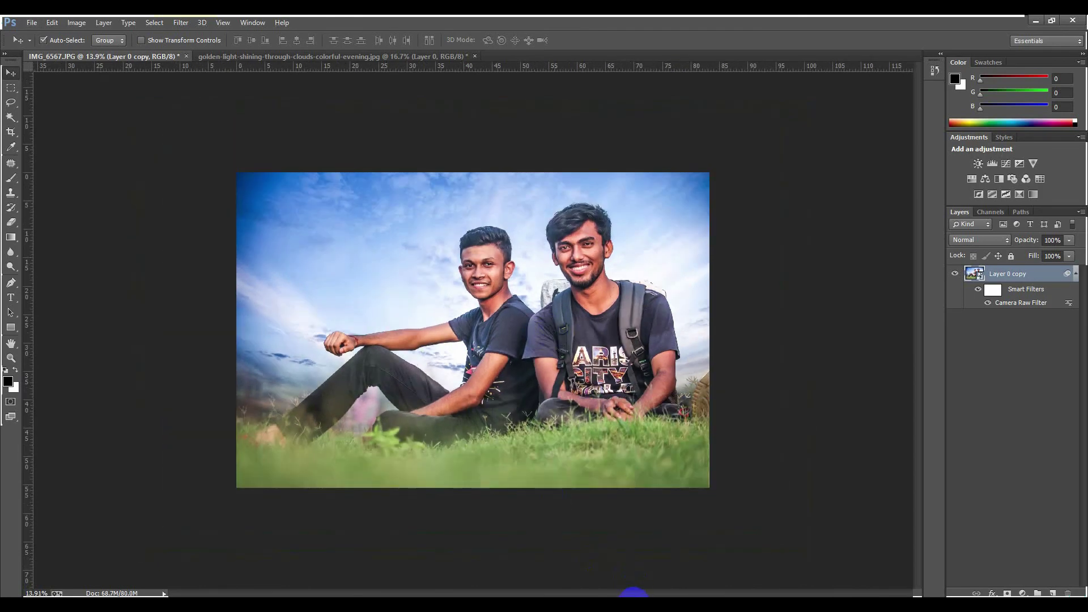